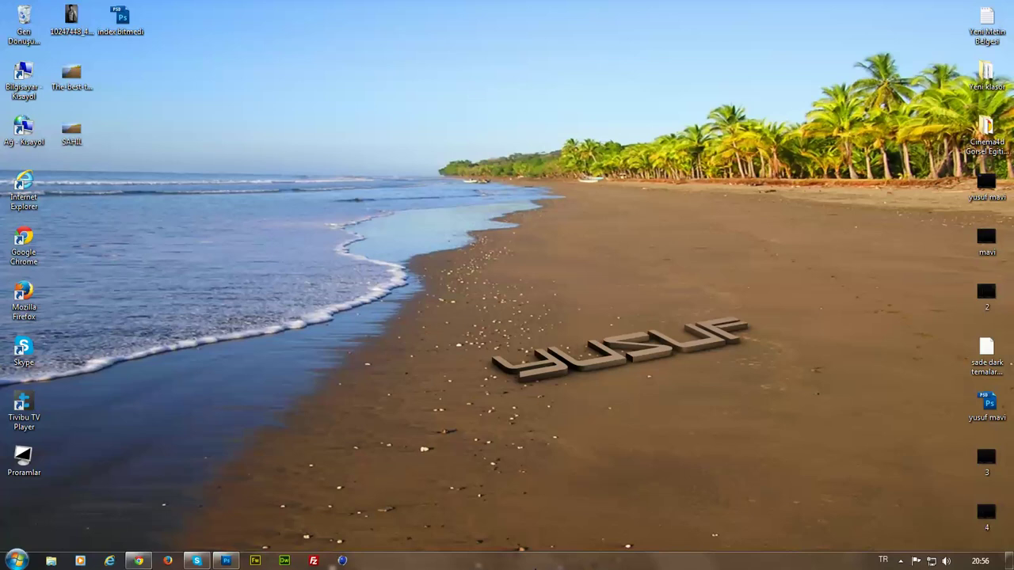
- Switch to Photoshop, add a new layer above the black Background and keep white (ffffff) as the foreground color
{"action": "left_click", "coordinate": [233, 566]}
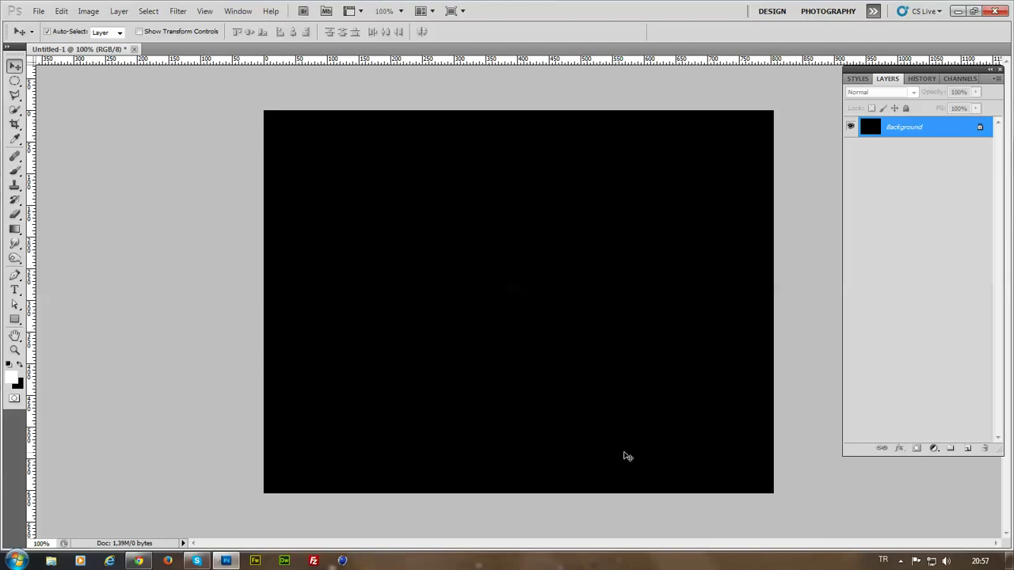
{"action": "left_click", "coordinate": [968, 450]}
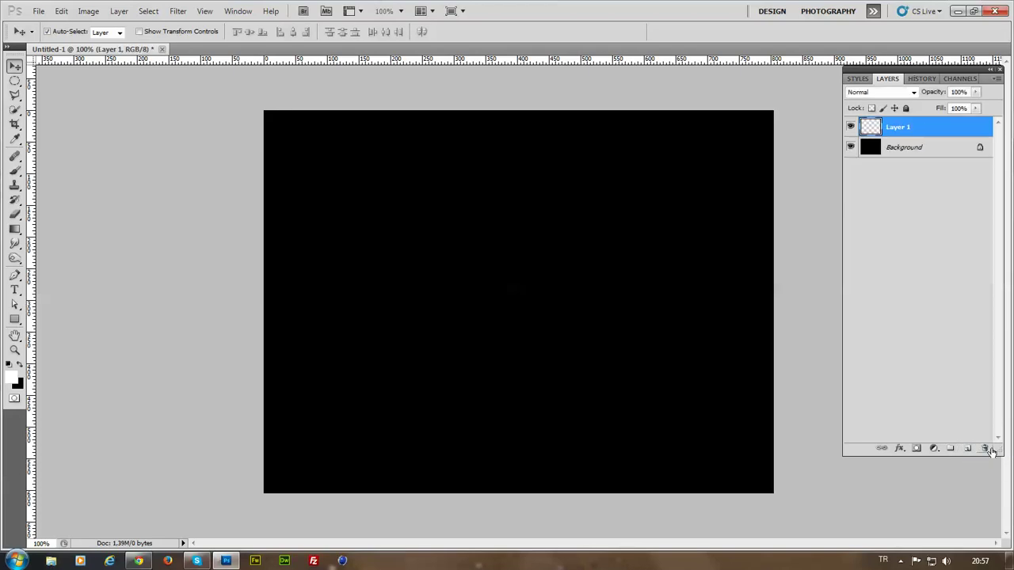
{"action": "left_click", "coordinate": [12, 378]}
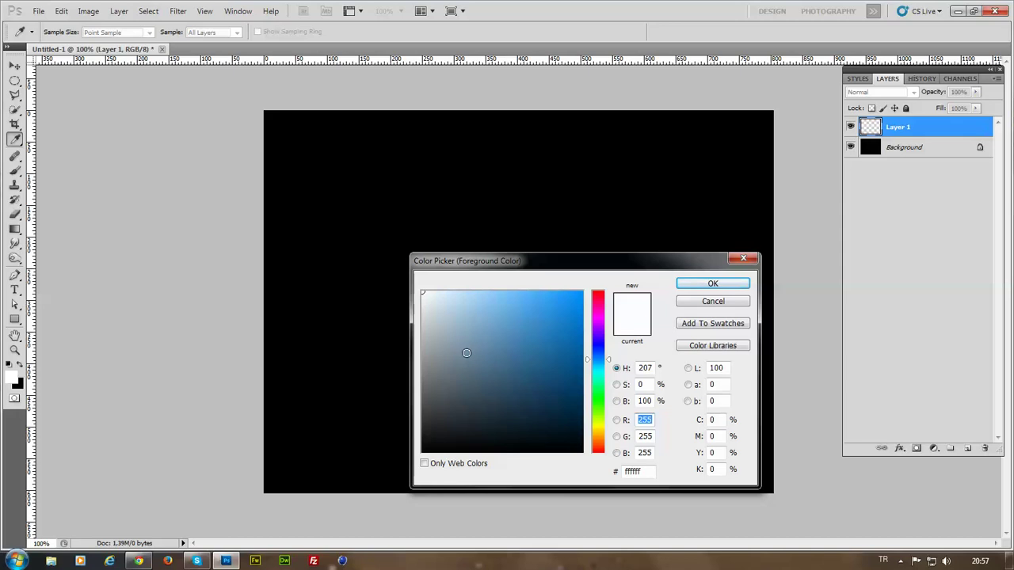
{"action": "left_click", "coordinate": [730, 284]}
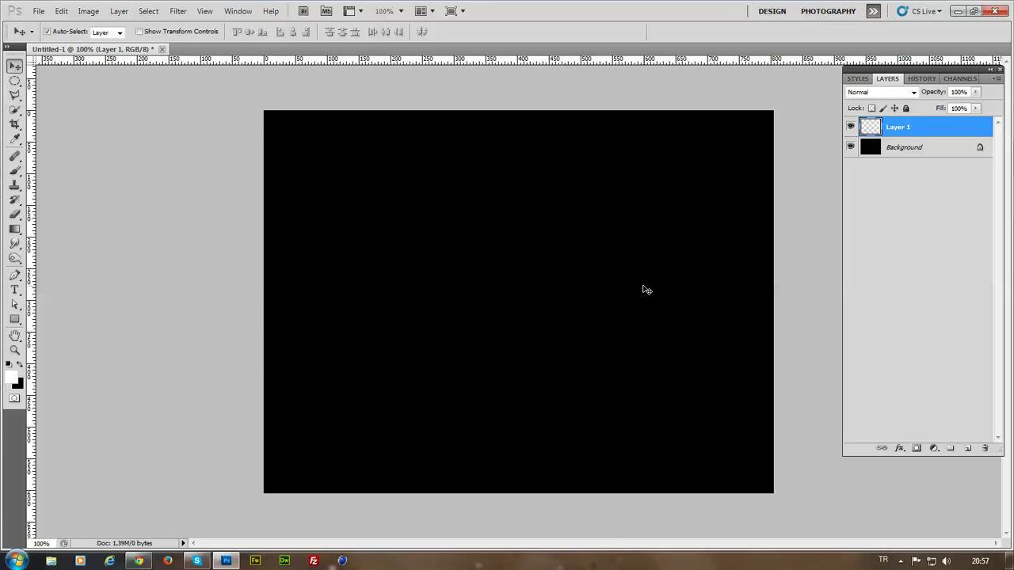
- Choose the Brush tool with the second soft round preset and set its size to 5 px
{"action": "left_click", "coordinate": [18, 171]}
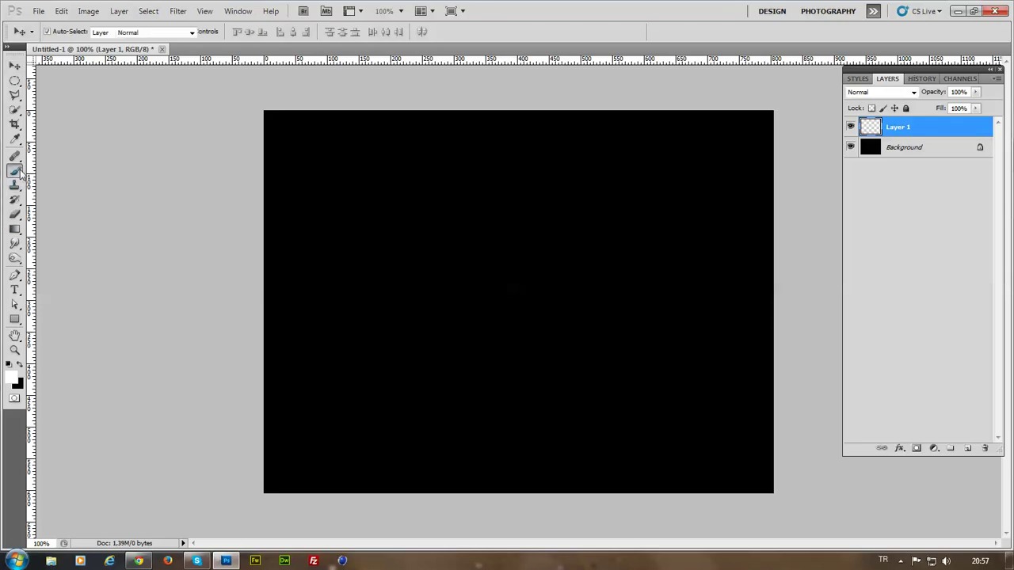
{"action": "right_click", "coordinate": [438, 234]}
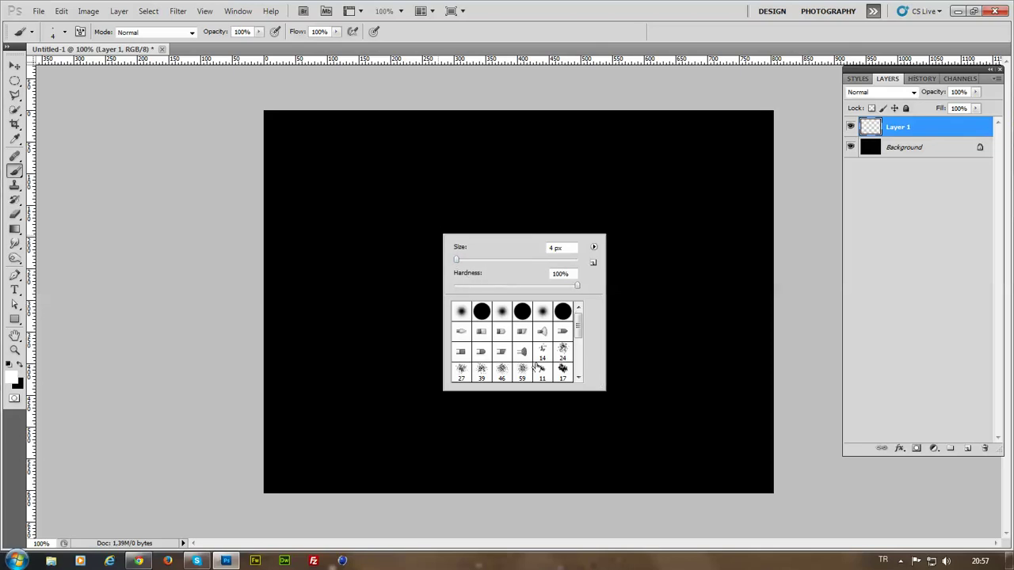
{"action": "left_click", "coordinate": [502, 312]}
{"action": "left_click_drag", "start_coordinate": [456, 286], "coordinate": [588, 305]}
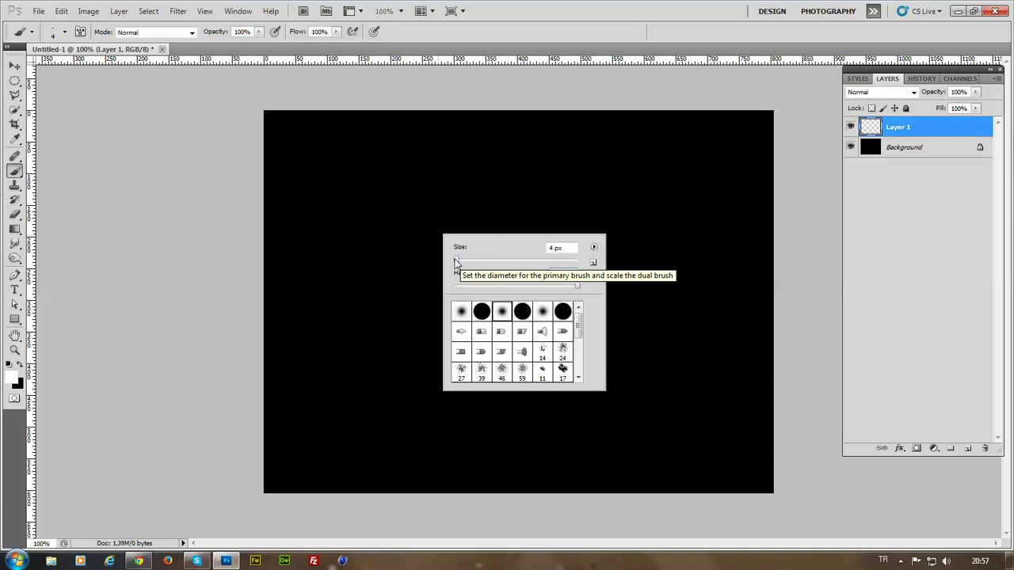
{"action": "left_click_drag", "start_coordinate": [457, 263], "coordinate": [454, 262]}
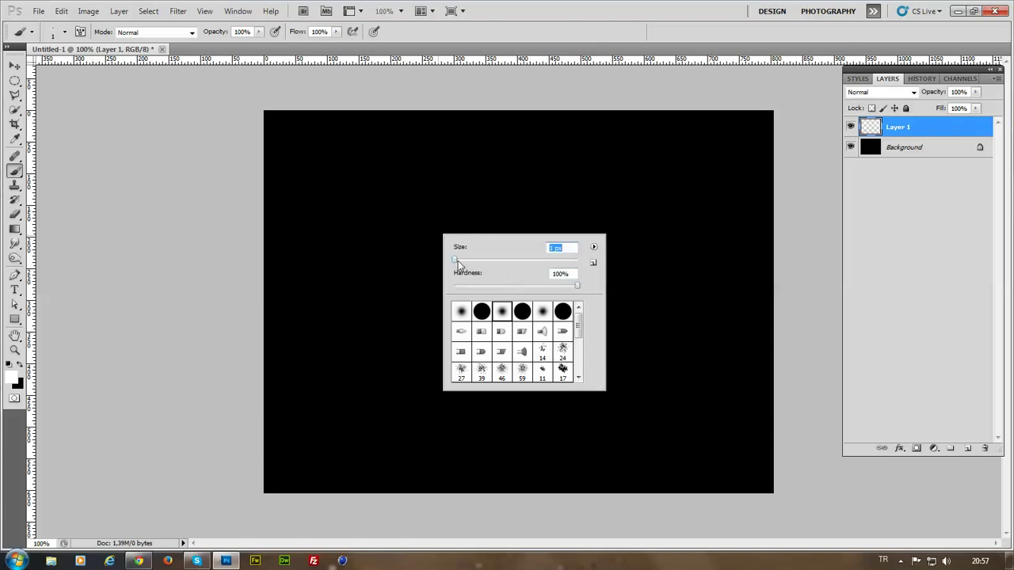
{"action": "left_click_drag", "start_coordinate": [455, 263], "coordinate": [457, 263]}
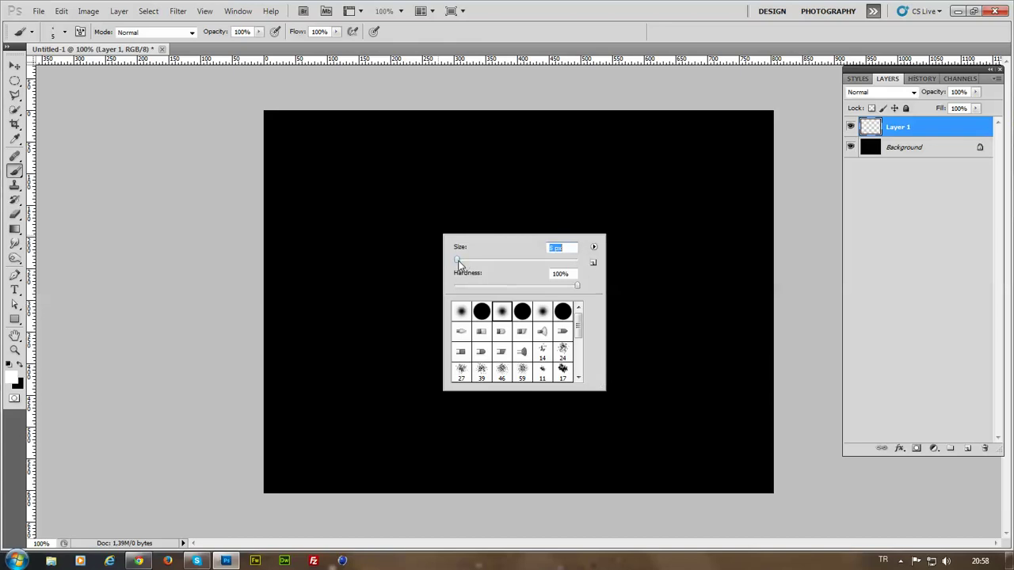
- Draw a three-point S-shaped path with the Pen tool from the canvas's lower left to its upper right
{"action": "left_click", "coordinate": [15, 276]}
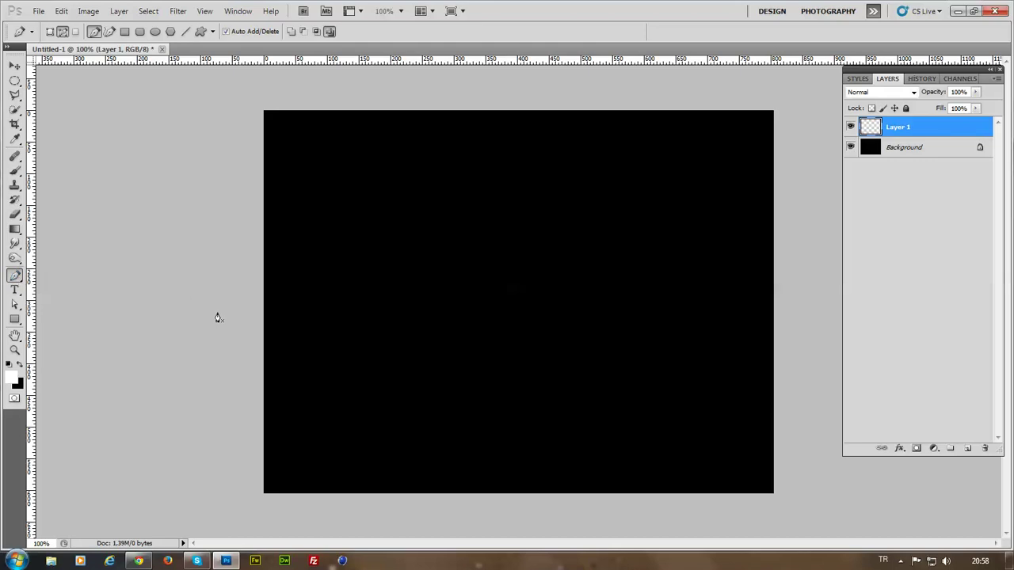
{"action": "left_click", "coordinate": [277, 475]}
{"action": "left_click", "coordinate": [460, 342]}
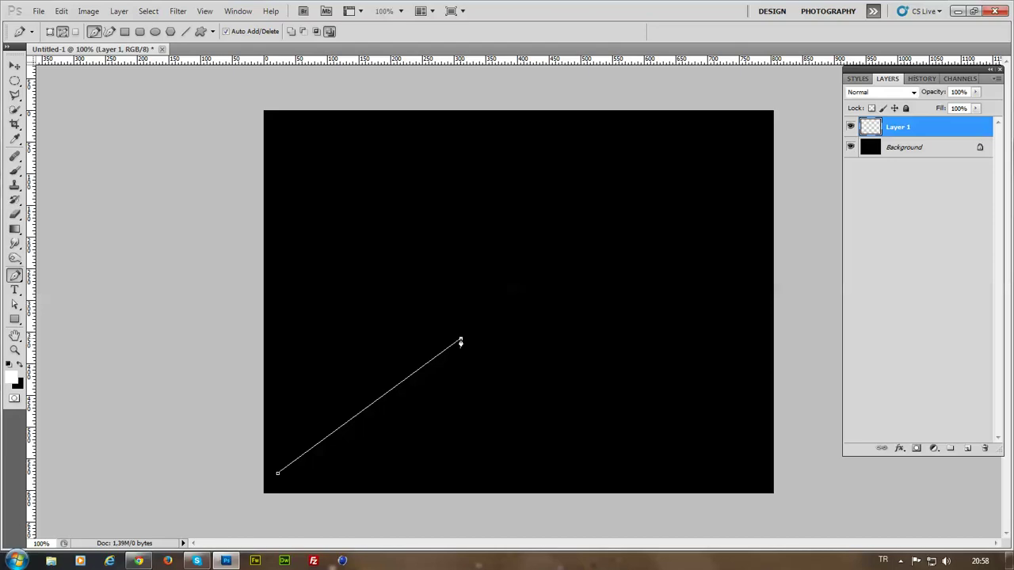
{"action": "left_click_drag", "start_coordinate": [460, 342], "coordinate": [331, 196]}
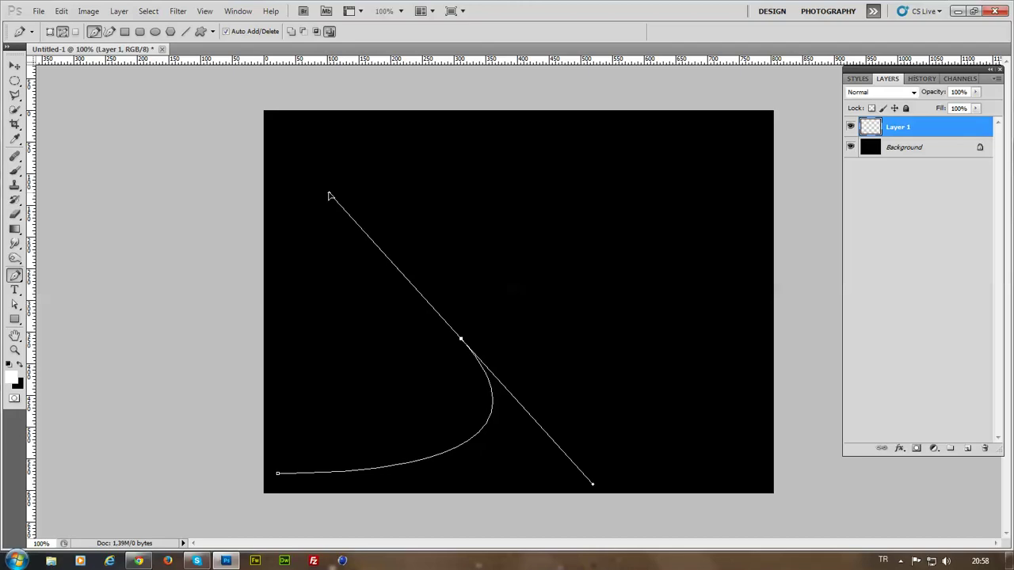
{"action": "left_click_drag", "start_coordinate": [330, 195], "coordinate": [555, 325]}
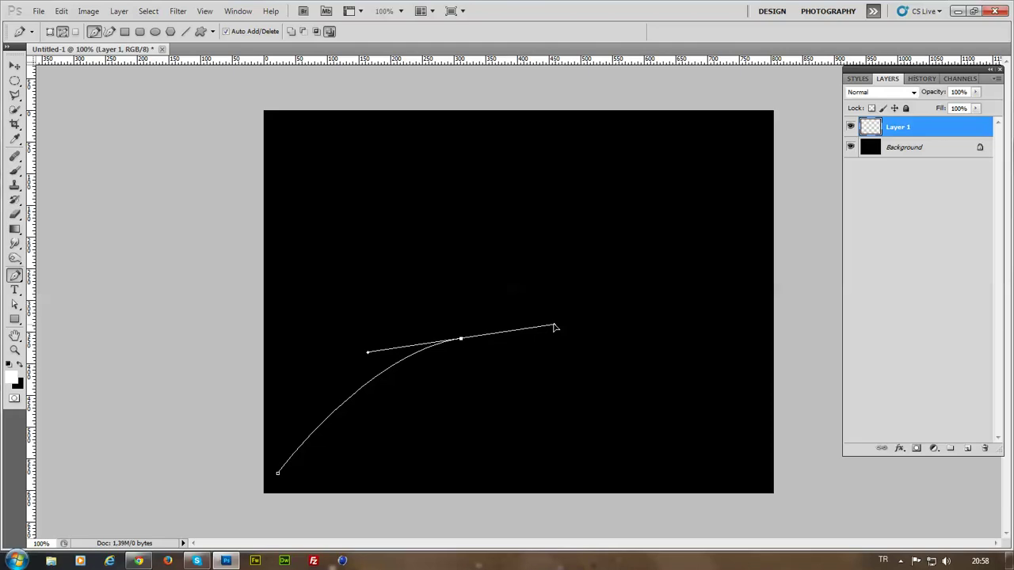
{"action": "left_click", "coordinate": [673, 214]}
{"action": "left_click_drag", "start_coordinate": [672, 215], "coordinate": [636, 121]}
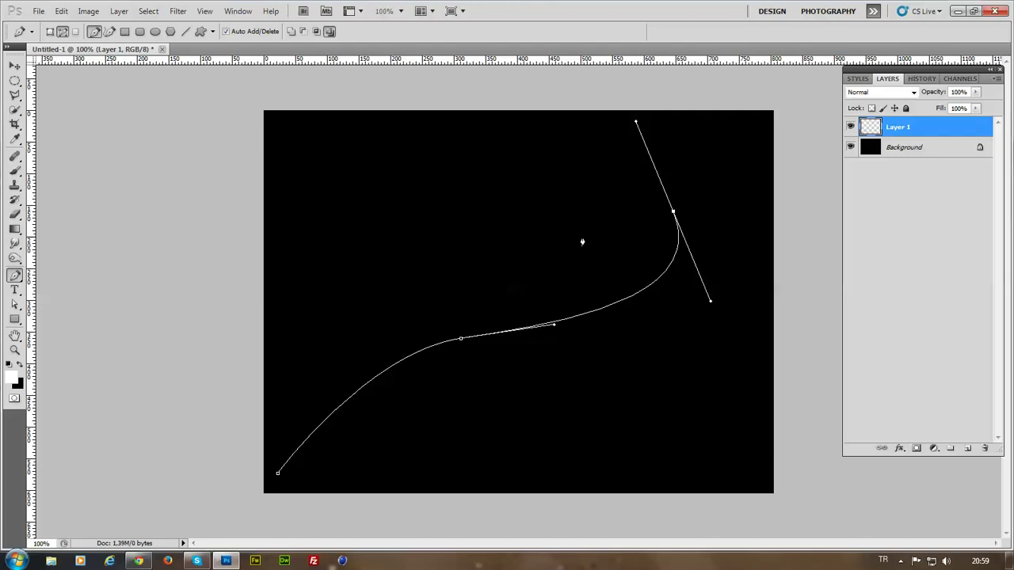
- Stroke the curved path with the Brush and Simulate Pressure enabled, and delete the path
{"action": "right_click", "coordinate": [583, 242]}
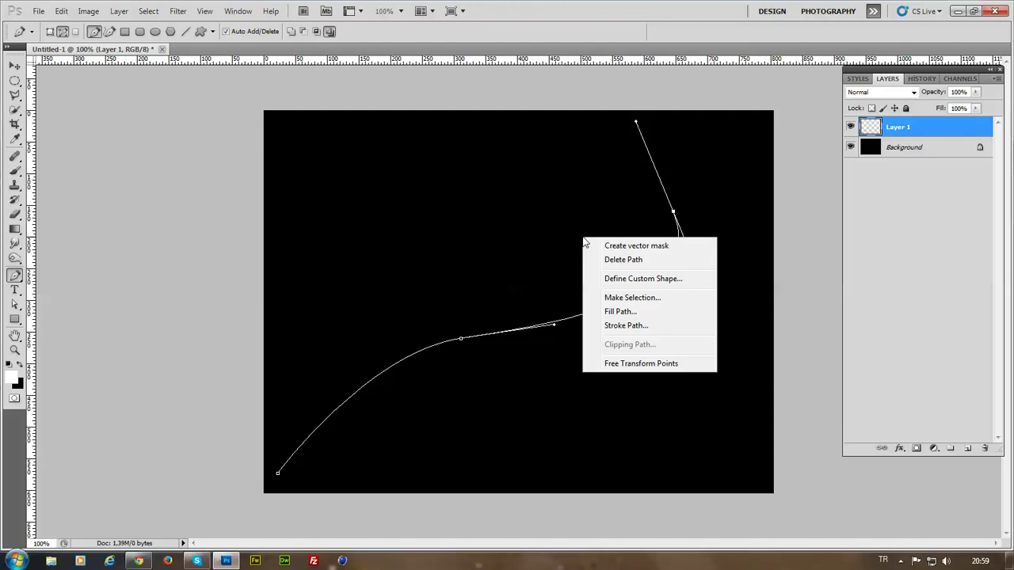
{"action": "left_click", "coordinate": [641, 326]}
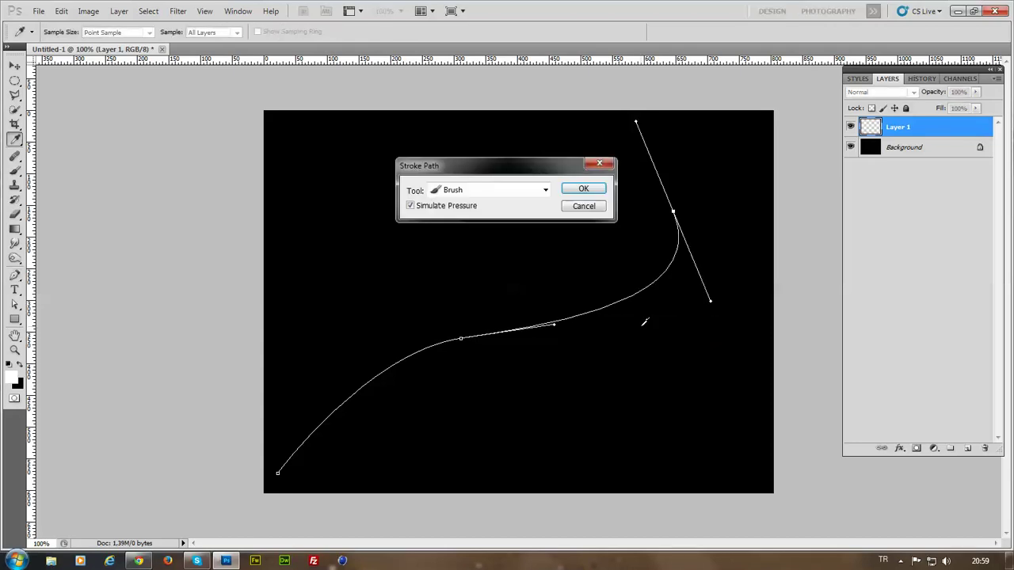
{"action": "left_click", "coordinate": [545, 191]}
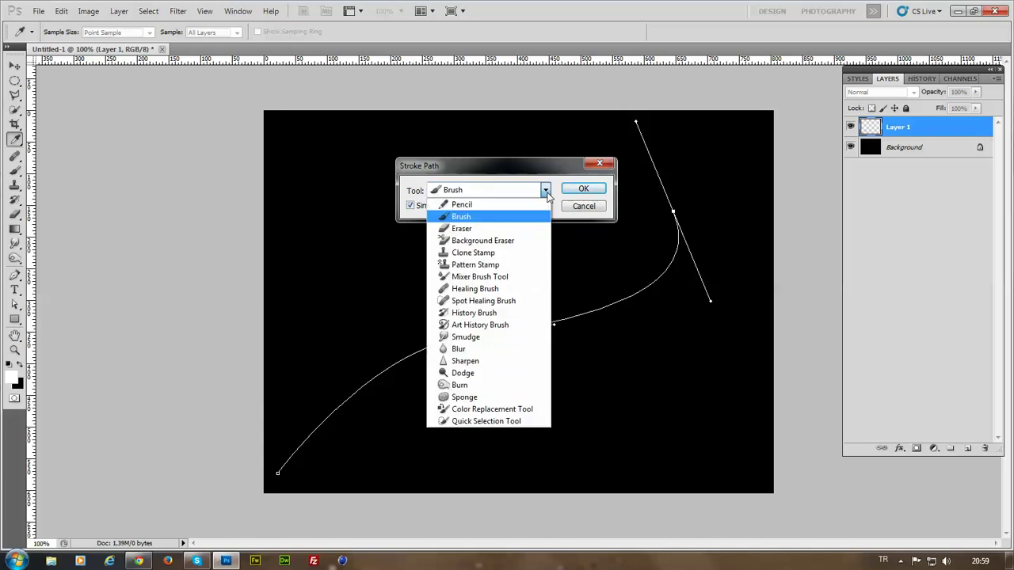
{"action": "left_click", "coordinate": [476, 220]}
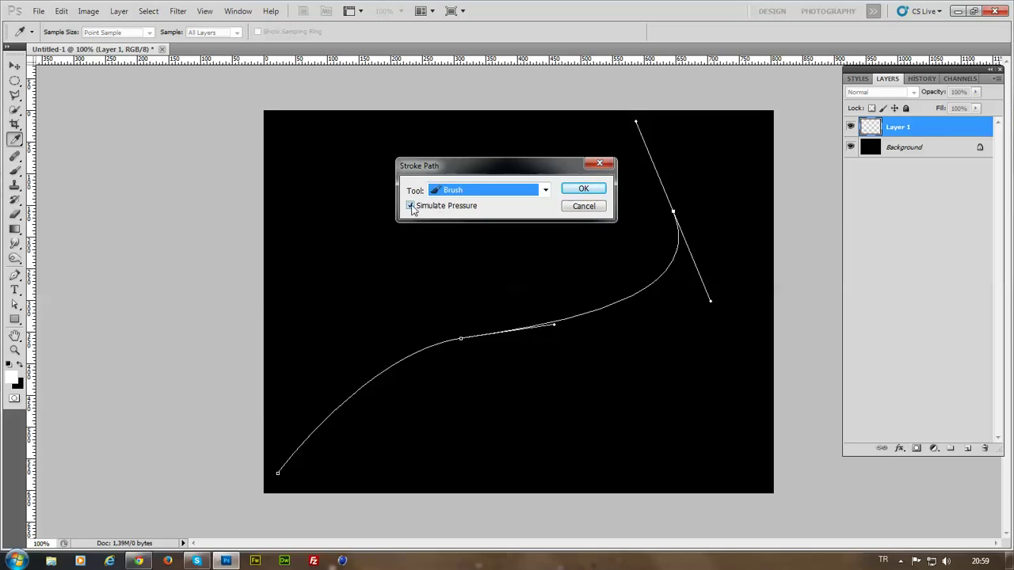
{"action": "left_click", "coordinate": [582, 189]}
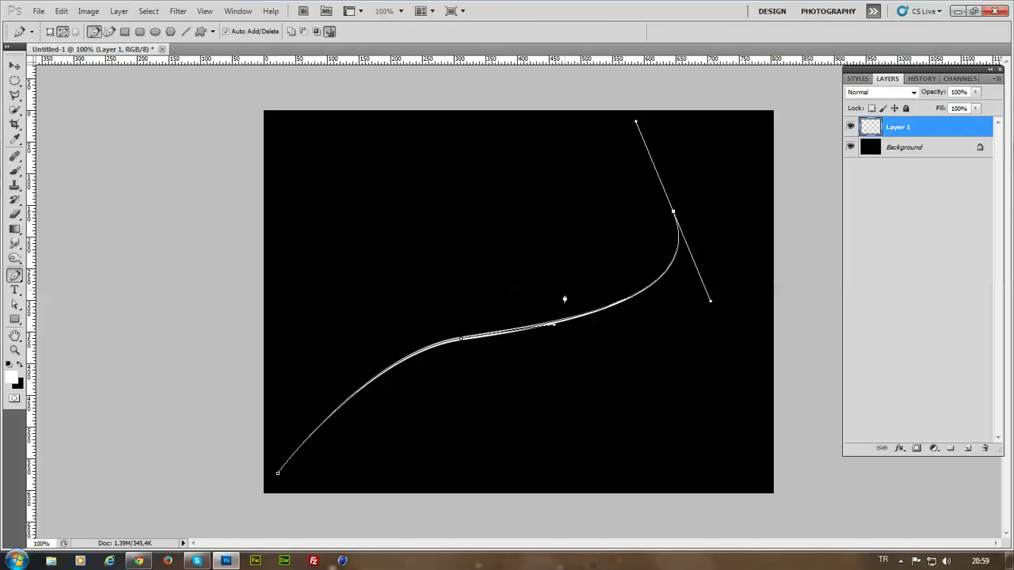
{"action": "right_click", "coordinate": [562, 322]}
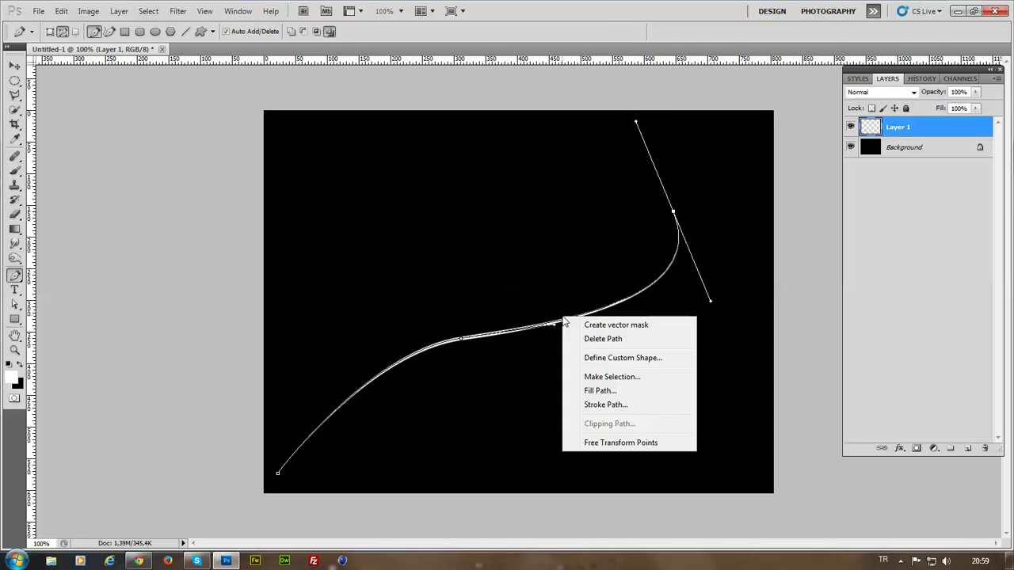
{"action": "left_click", "coordinate": [614, 342]}
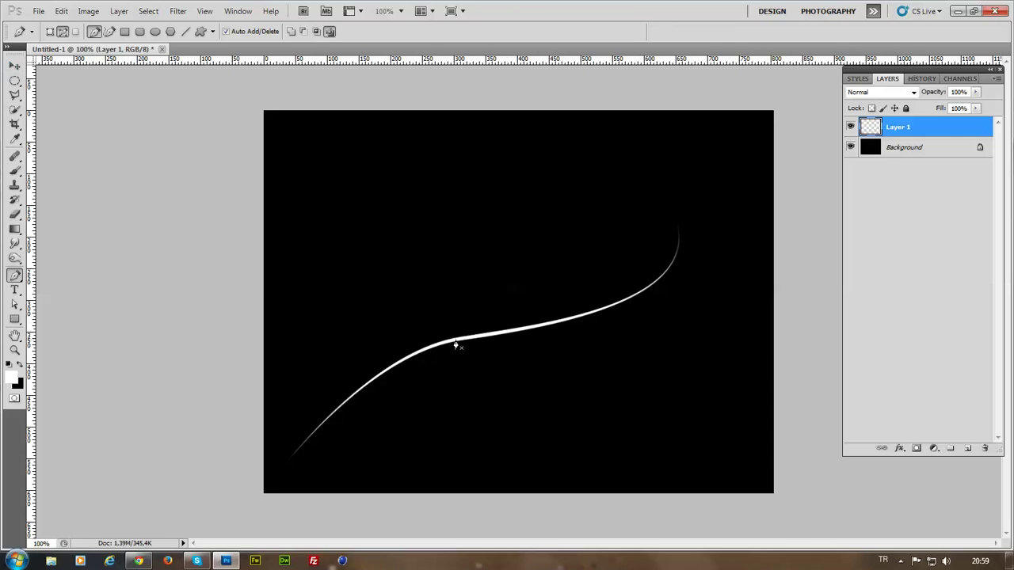
- Move the tapered white line slightly upward and undo everything back to the empty Layer 1
{"action": "left_click", "coordinate": [14, 65]}
{"action": "left_click_drag", "start_coordinate": [482, 342], "coordinate": [484, 317]}
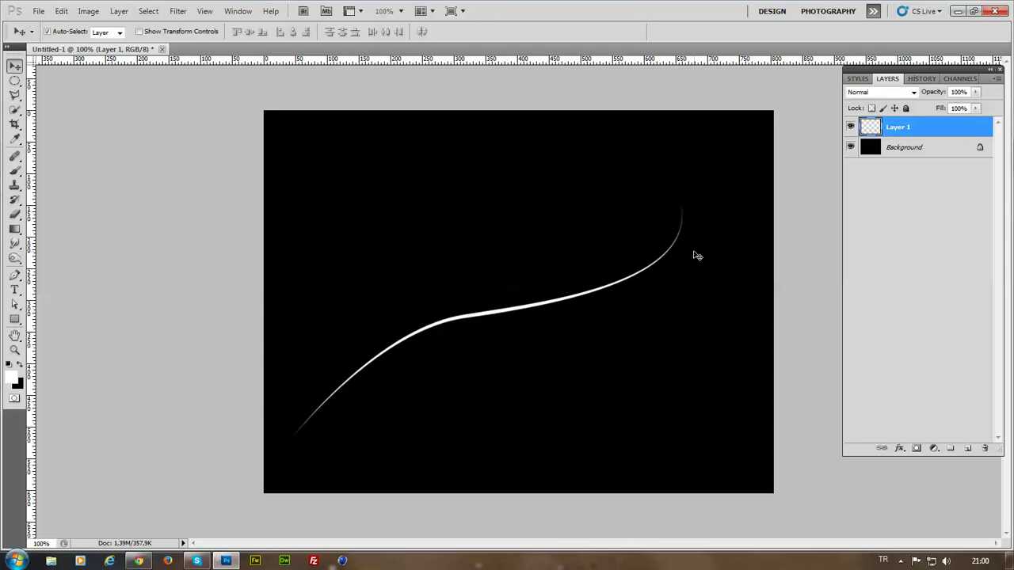
{"action": "key", "text": "ctrl+alt+z"}
{"action": "key", "text": "ctrl+alt+z"}
{"action": "key", "text": "ctrl+alt+z"}
{"action": "key", "text": "ctrl+alt+z"}
{"action": "key", "text": "ctrl+alt+z"}
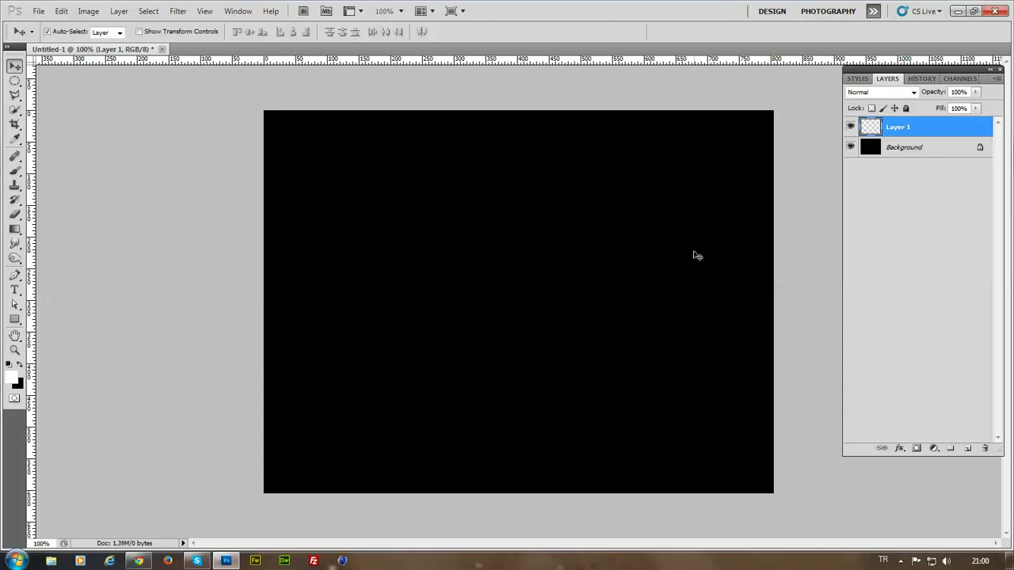
- Draw a new three-point curved path with the Pen tool, rising from the canvas's lower left to its upper right
{"action": "left_click", "coordinate": [15, 276]}
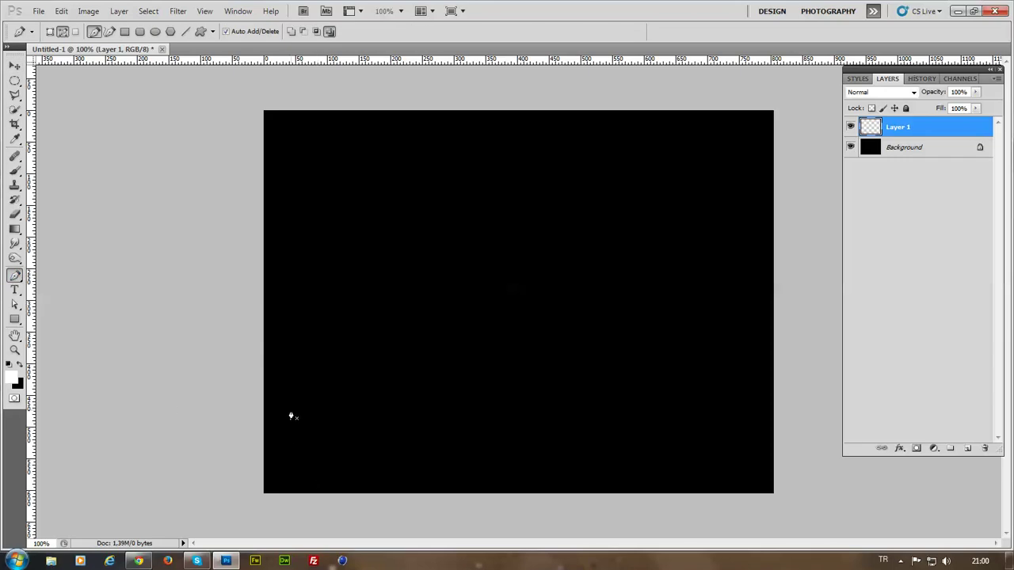
{"action": "left_click", "coordinate": [456, 273]}
{"action": "left_click_drag", "start_coordinate": [456, 273], "coordinate": [505, 214]}
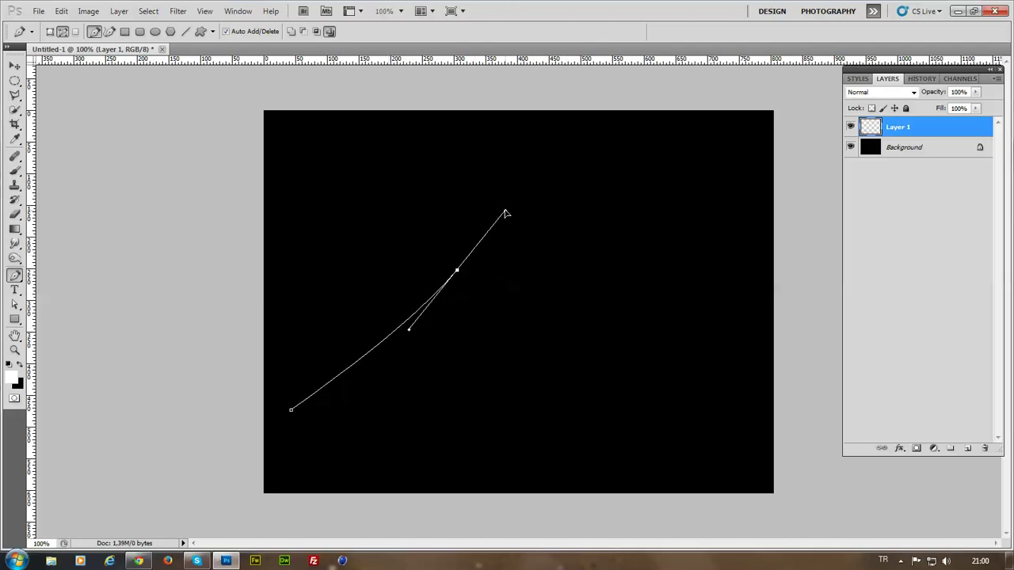
{"action": "left_click_drag", "start_coordinate": [642, 168], "coordinate": [560, 116]}
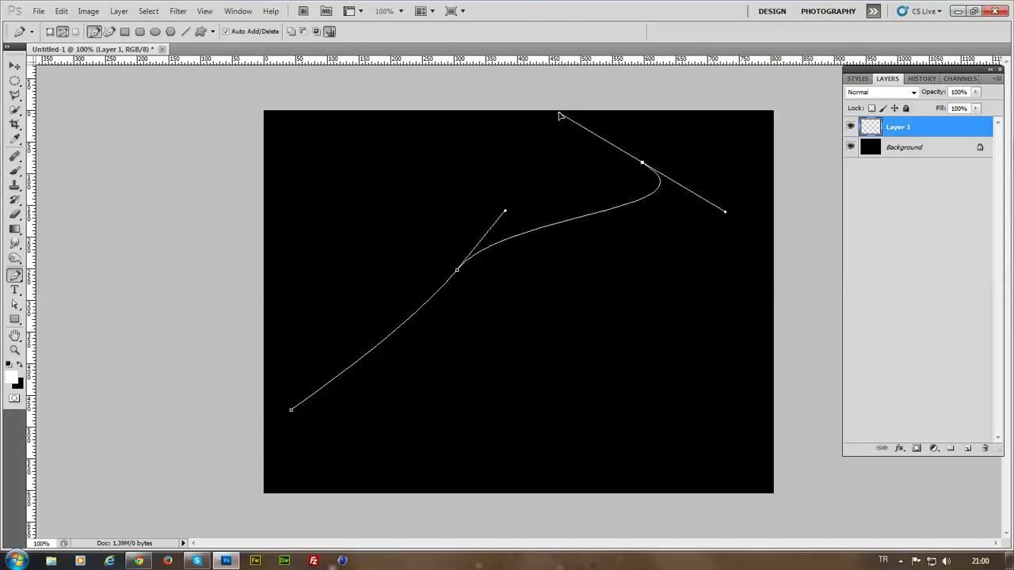
- Stroke the new path with the Brush and Simulate Pressure disabled, and delete the path
{"action": "right_click", "coordinate": [547, 214]}
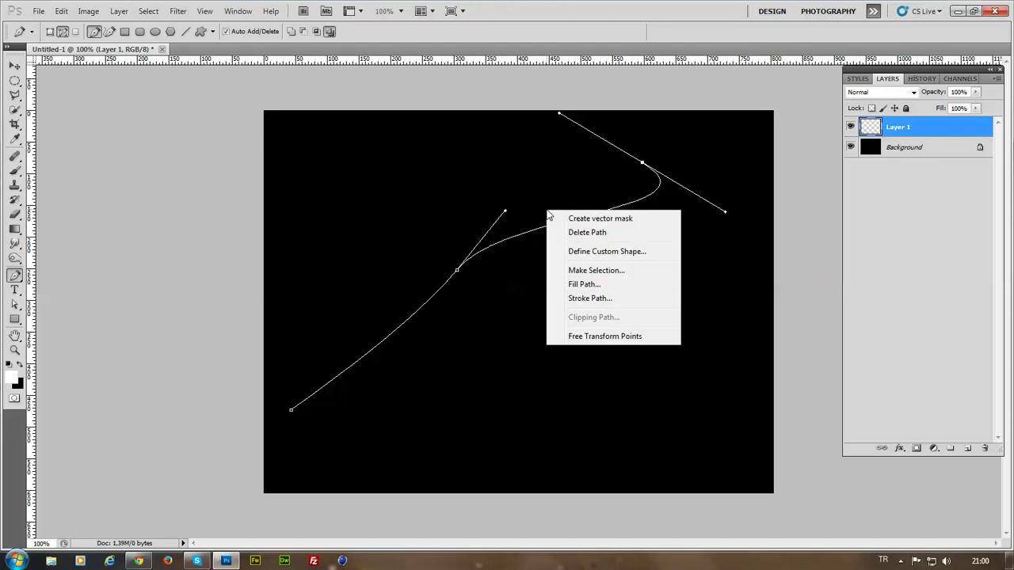
{"action": "left_click", "coordinate": [590, 299]}
{"action": "left_click", "coordinate": [410, 207]}
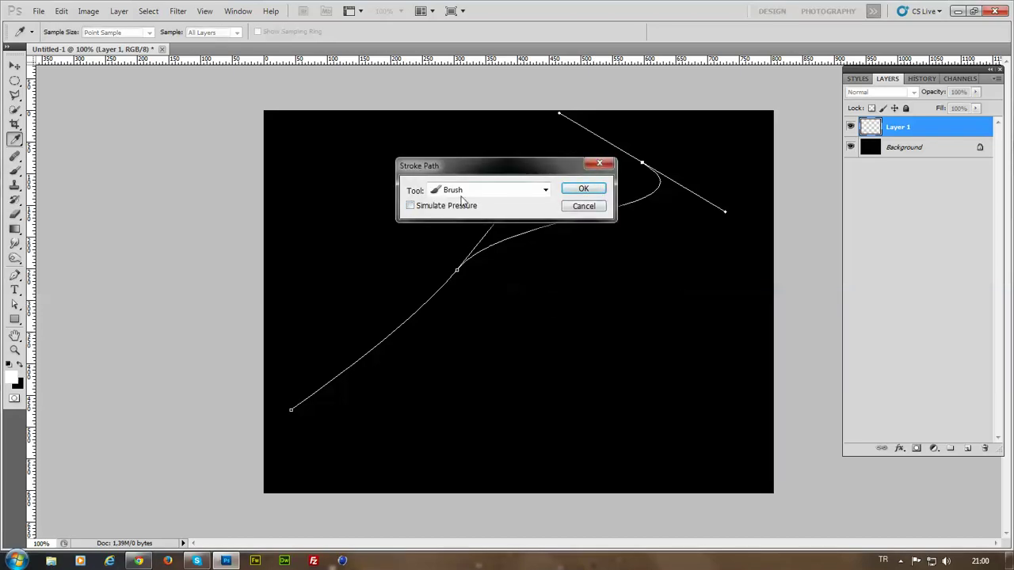
{"action": "left_click", "coordinate": [599, 189]}
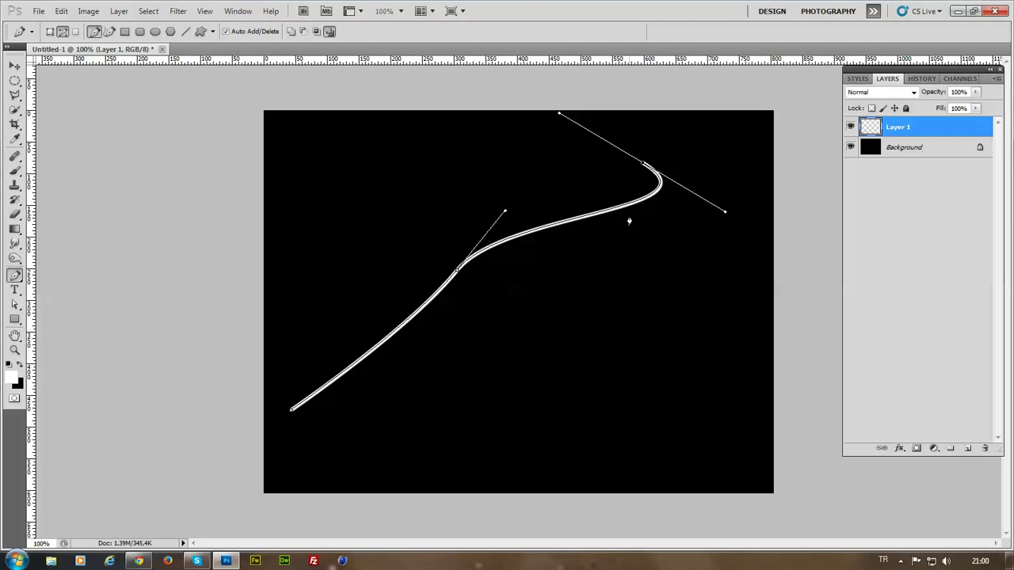
{"action": "right_click", "coordinate": [587, 218]}
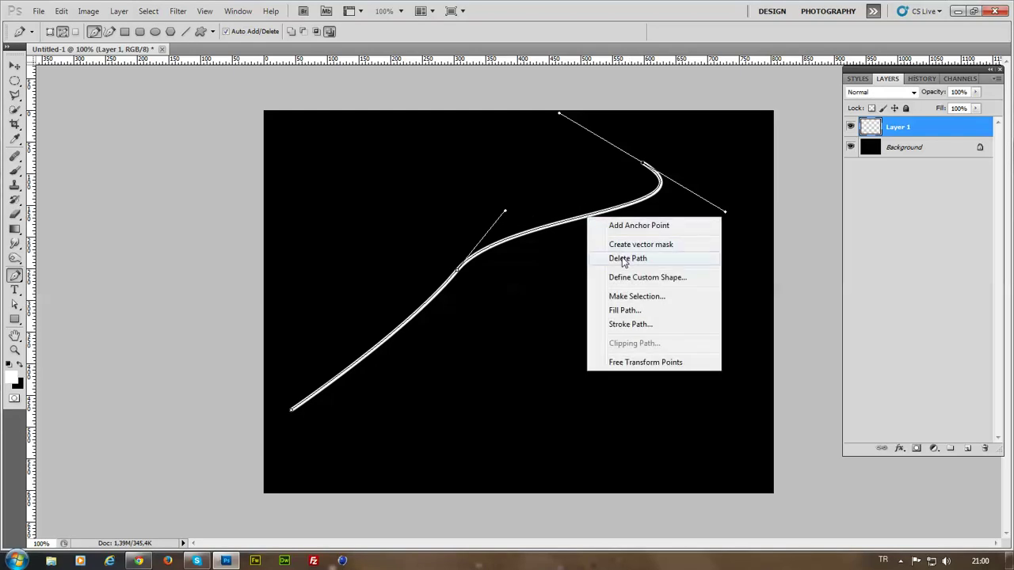
{"action": "left_click", "coordinate": [622, 259]}
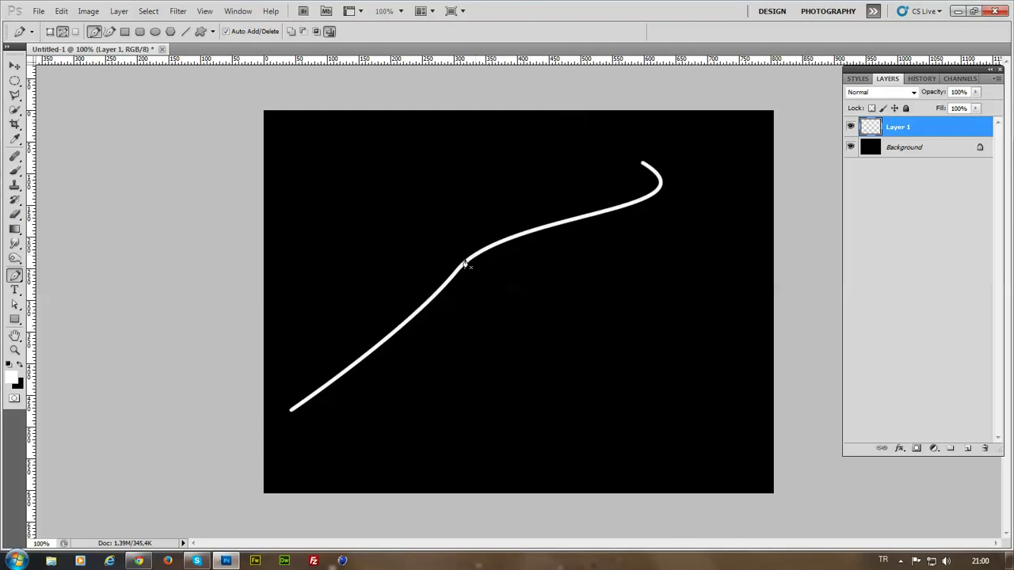
- Restore the deleted path, stroke it again with the Brush and remove the path
{"action": "left_click", "coordinate": [643, 217], "text": "ctrl"}
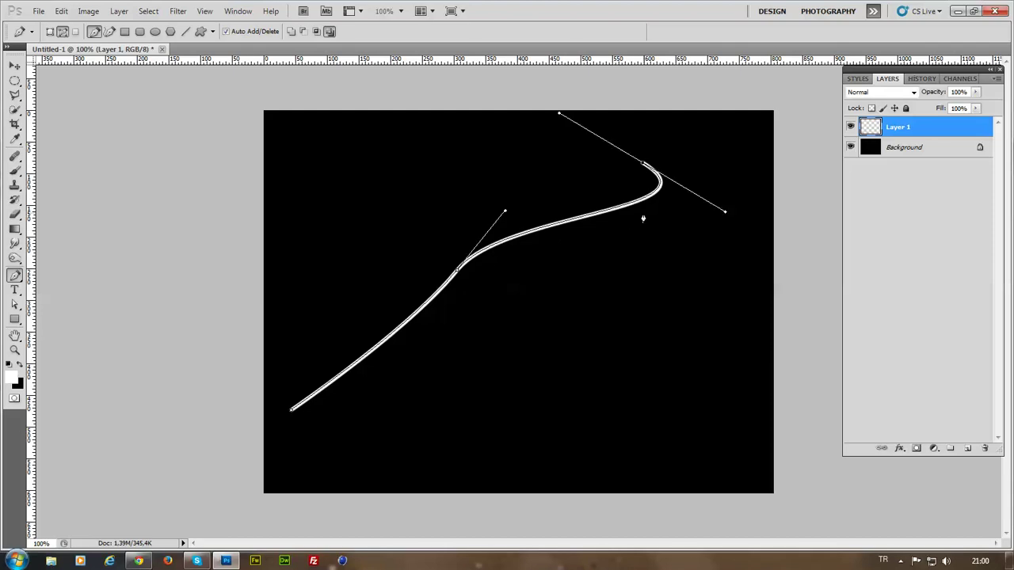
{"action": "right_click", "coordinate": [630, 212]}
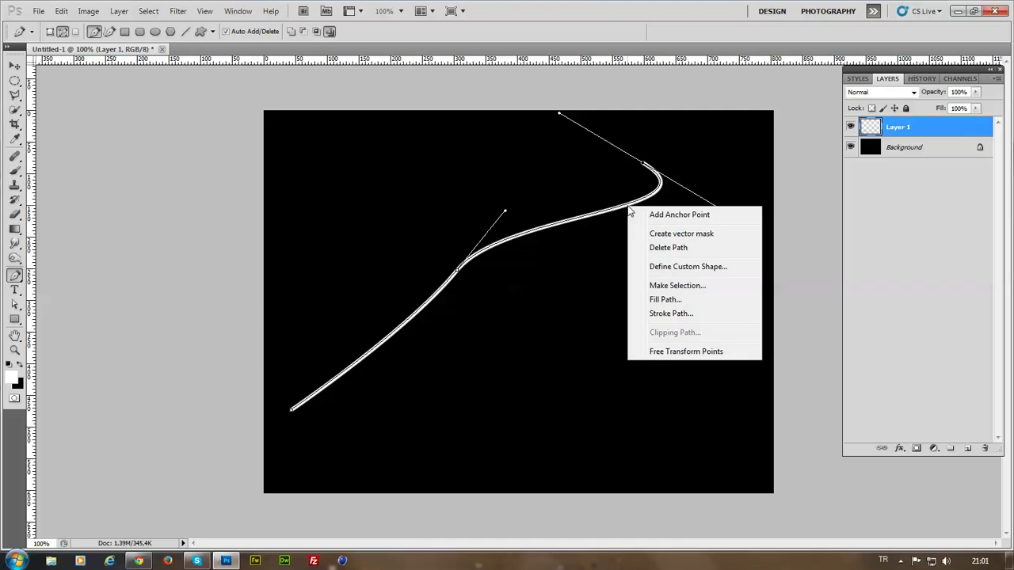
{"action": "left_click", "coordinate": [671, 314]}
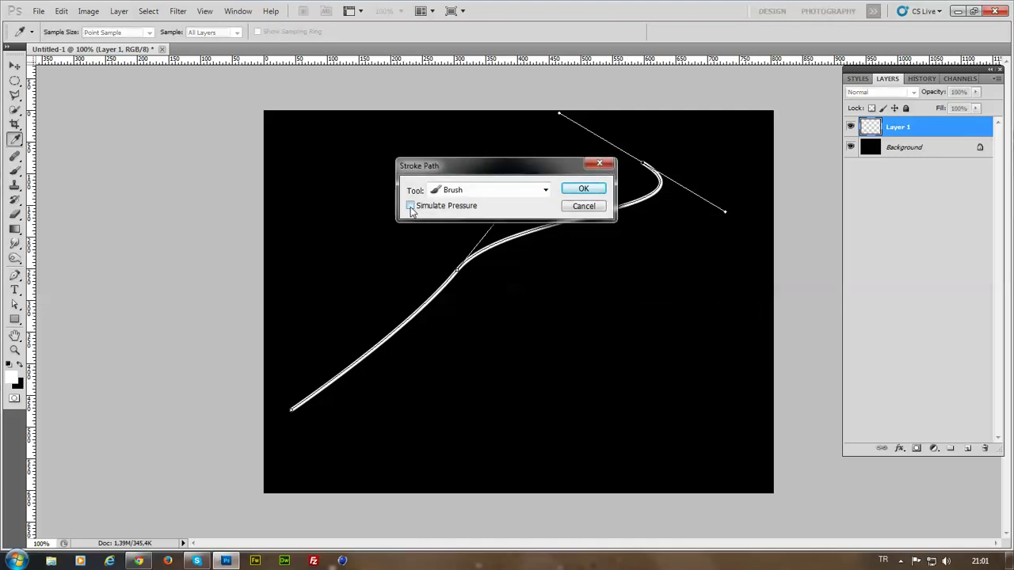
{"action": "left_click", "coordinate": [583, 189]}
{"action": "right_click", "coordinate": [573, 213]}
{"action": "left_click", "coordinate": [595, 233]}
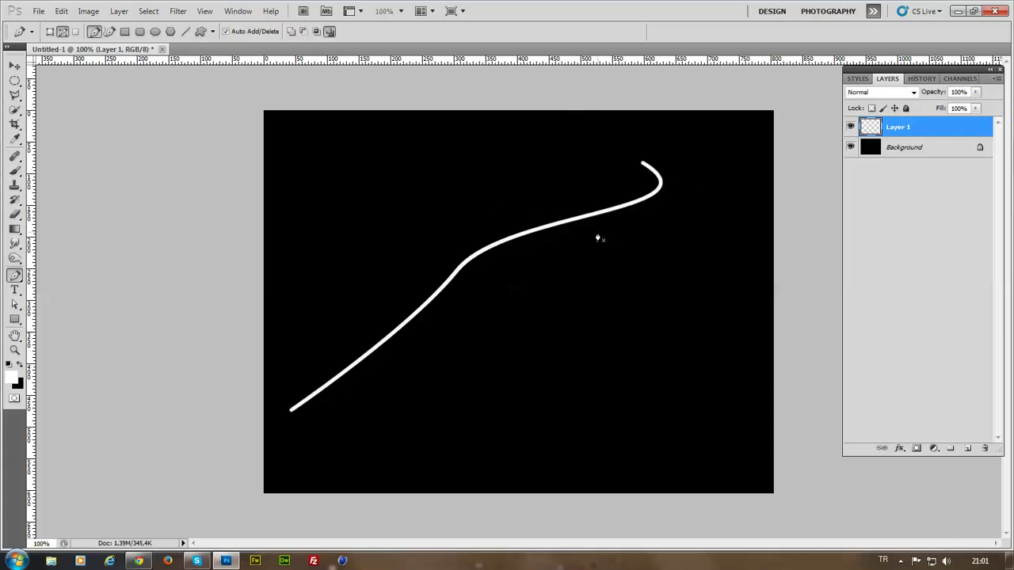
- Undo the stroked white line and its path back to the empty Layer 1
{"action": "key", "text": "ctrl+alt+z"}
{"action": "key", "text": "ctrl+alt+z"}
{"action": "key", "text": "ctrl+alt+z"}
{"action": "key", "text": "ctrl+alt+z"}
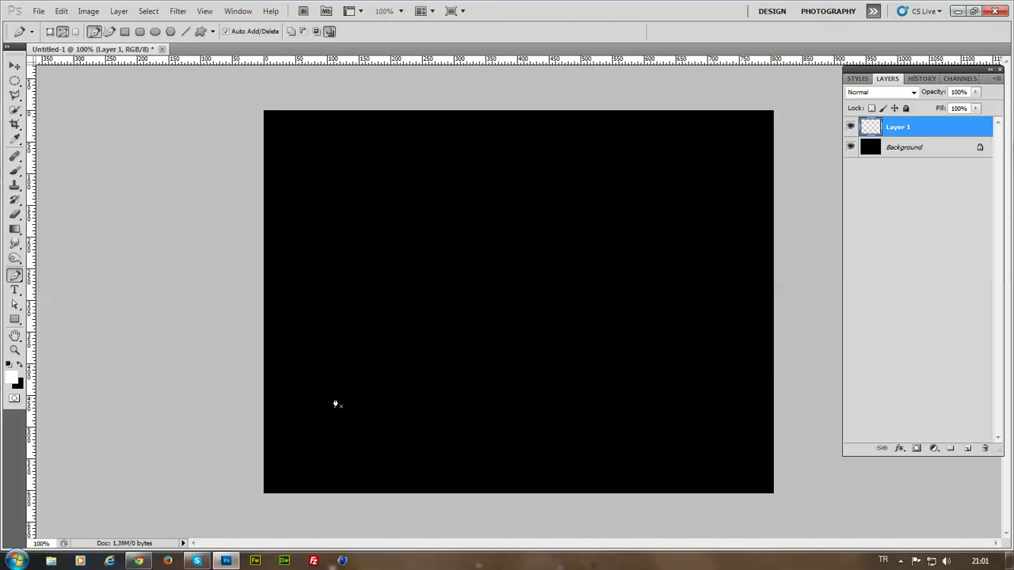
- Draw an S-shaped three-point path with the Pen tool, rising from the canvas's lower left through the middle to the upper right
{"action": "left_click_drag", "start_coordinate": [486, 299], "coordinate": [463, 219]}
{"action": "left_click", "coordinate": [586, 183]}
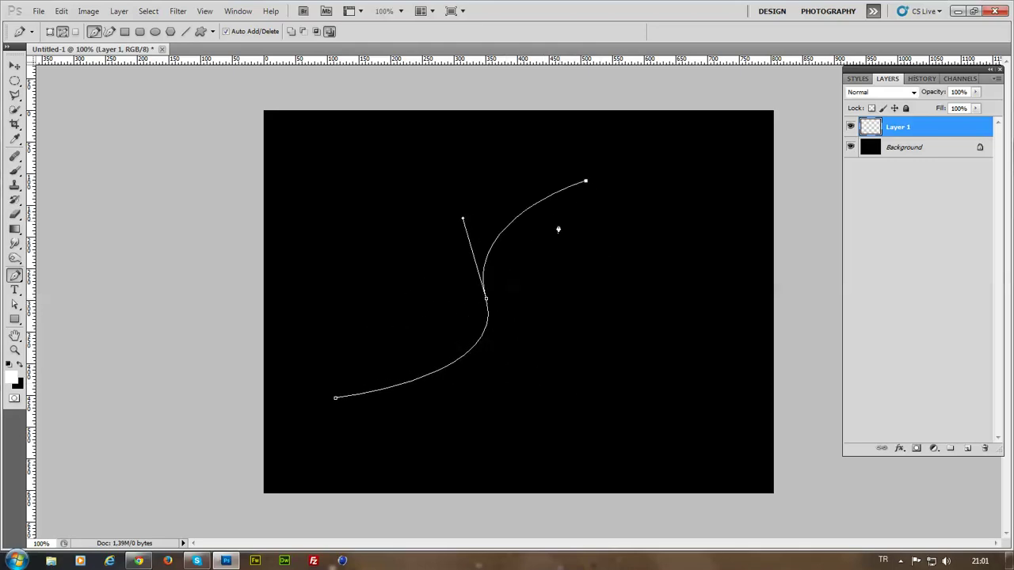
- Stroke the S-shaped path using the Brush with Simulate Pressure enabled, and delete the path
{"action": "right_click", "coordinate": [488, 279]}
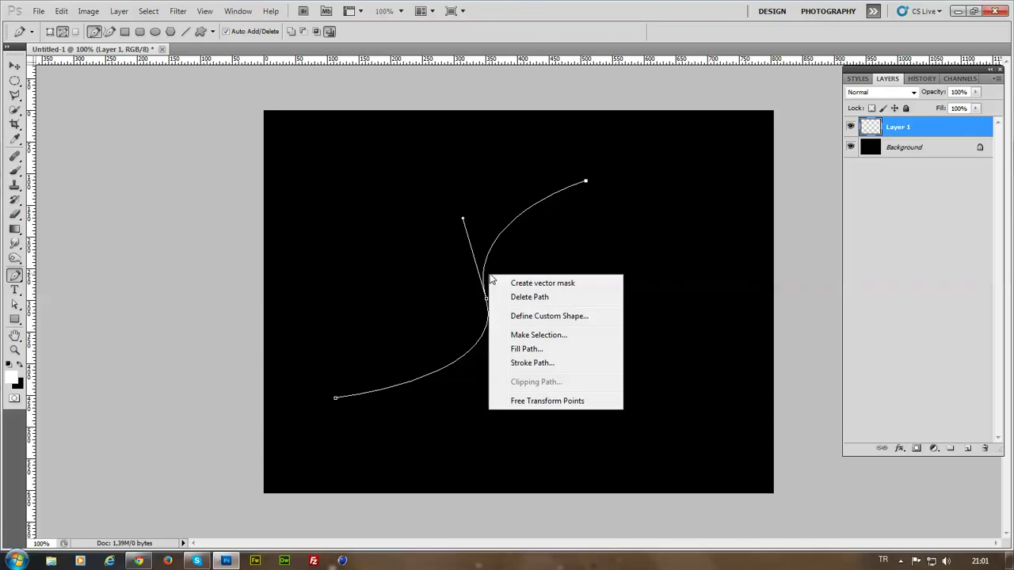
{"action": "left_click", "coordinate": [532, 363]}
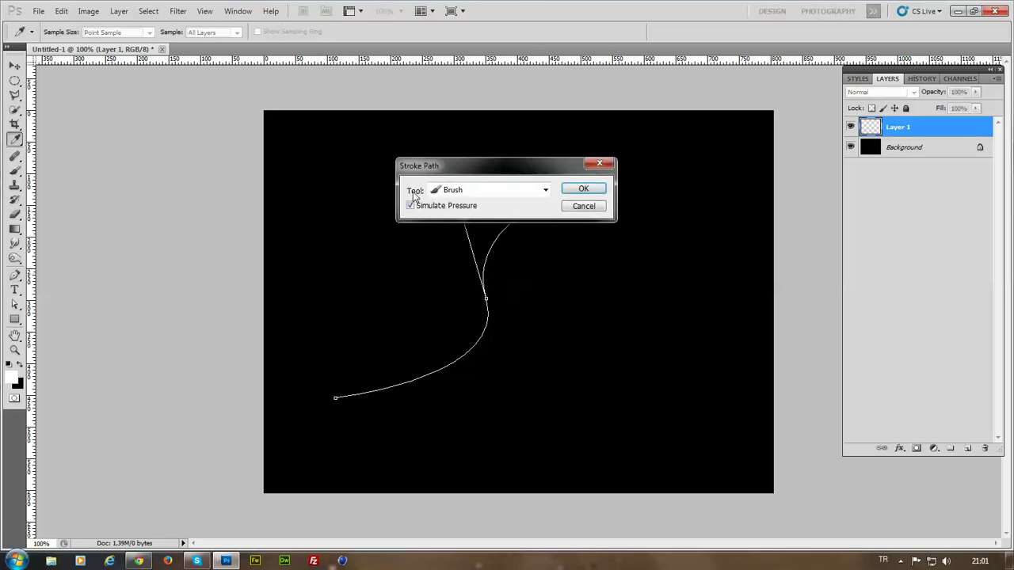
{"action": "left_click", "coordinate": [584, 188]}
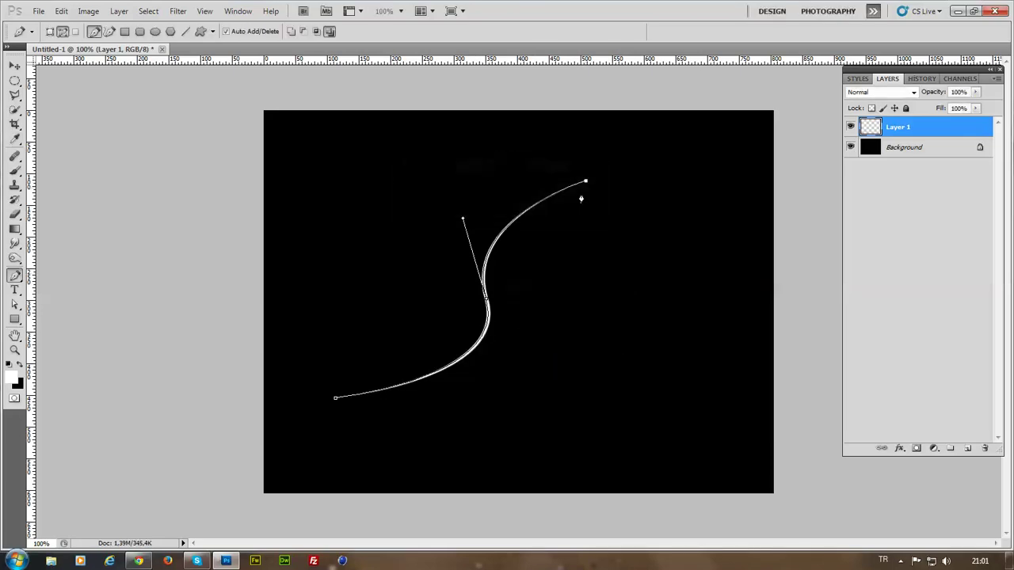
{"action": "right_click", "coordinate": [518, 231]}
{"action": "left_click", "coordinate": [554, 252]}
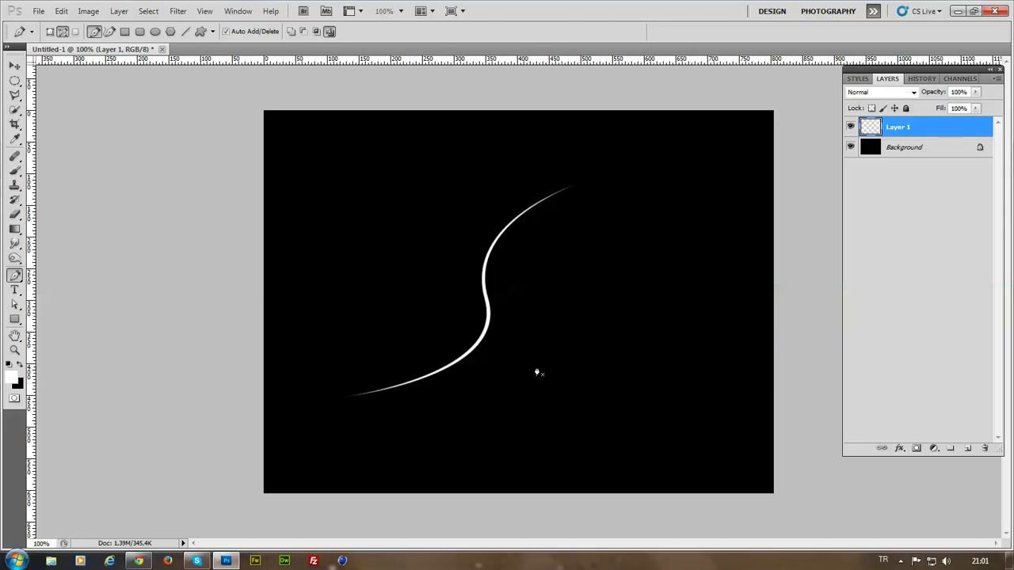
- Duplicate the tapered line three times as parallel curves offset toward the lower right, and move the original slightly closer to the copies
{"action": "left_click", "coordinate": [15, 67]}
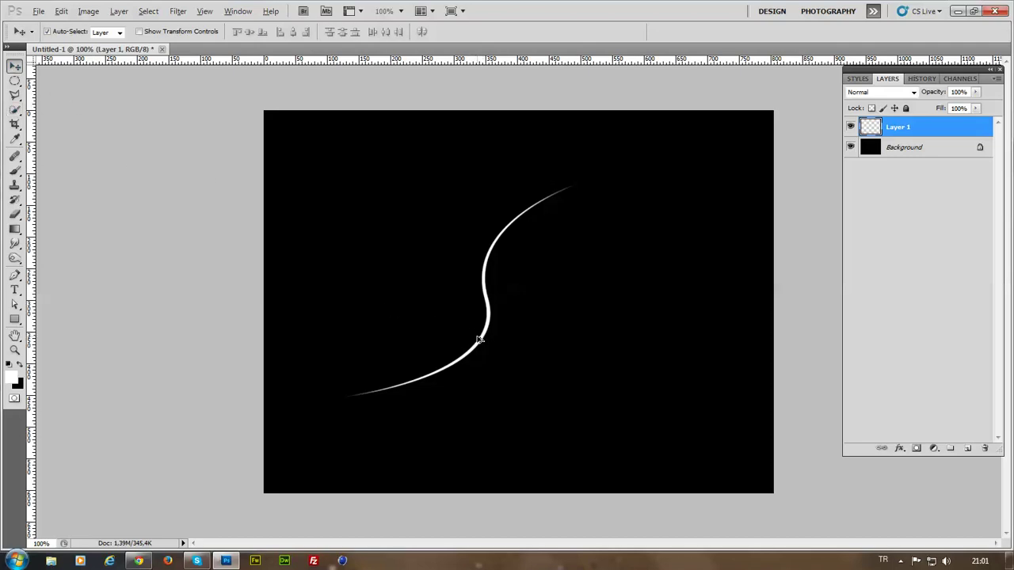
{"action": "left_click_drag", "start_coordinate": [482, 341], "coordinate": [522, 357]}
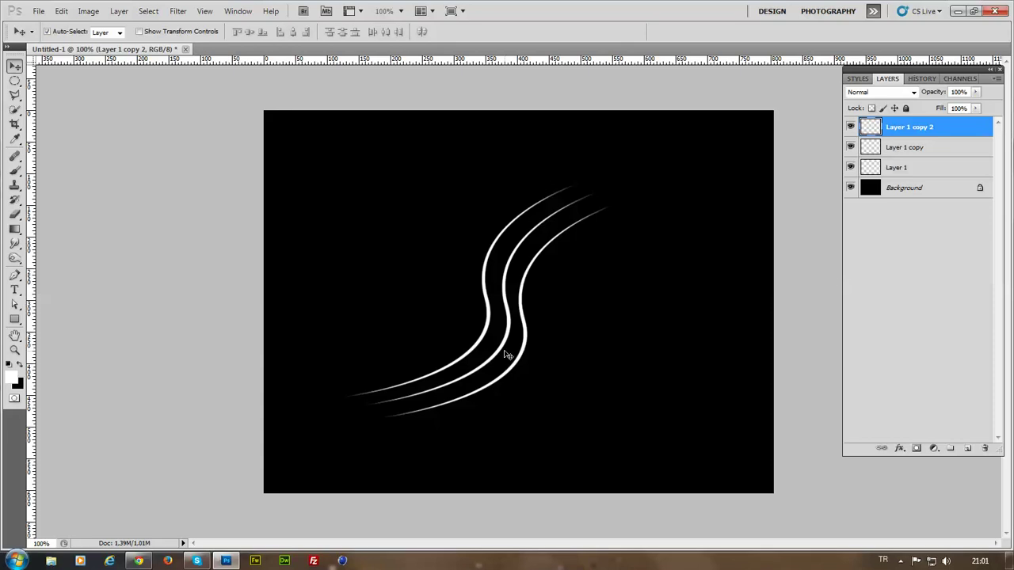
{"action": "mouse_move", "coordinate": [523, 362]}
{"action": "left_mouse_down"}
{"action": "mouse_move", "coordinate": [516, 353]}
{"action": "mouse_move", "coordinate": [532, 365]}
{"action": "left_mouse_up"}
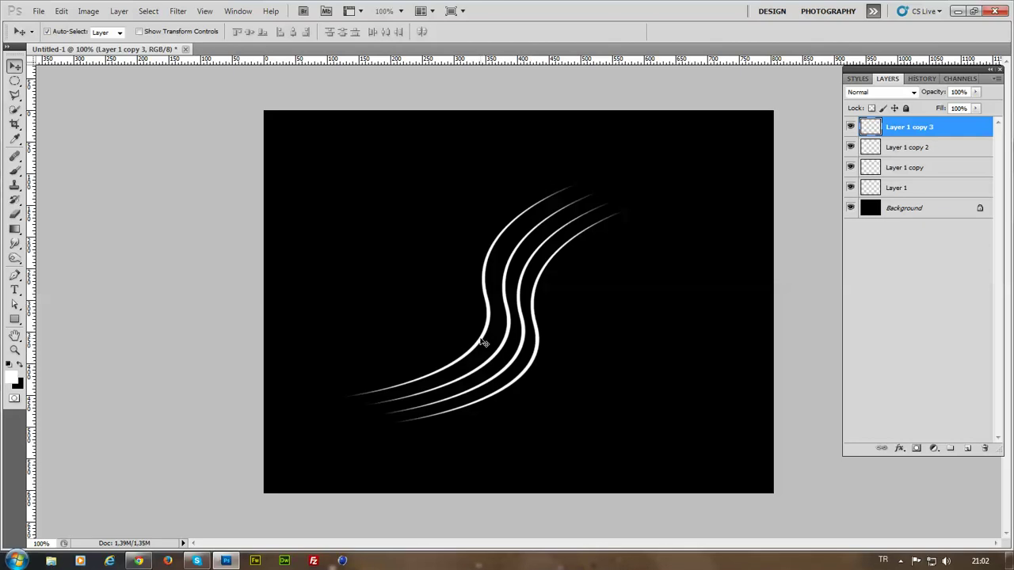
{"action": "left_click_drag", "start_coordinate": [482, 342], "coordinate": [486, 342]}
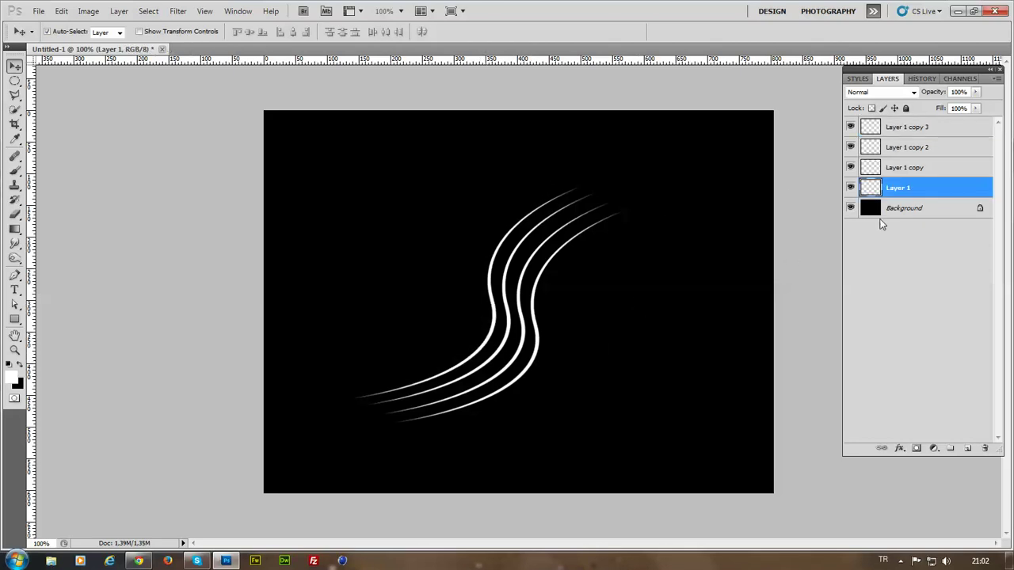
{"action": "left_click", "coordinate": [921, 168], "text": "shift"}
{"action": "left_click", "coordinate": [921, 148], "text": "shift"}
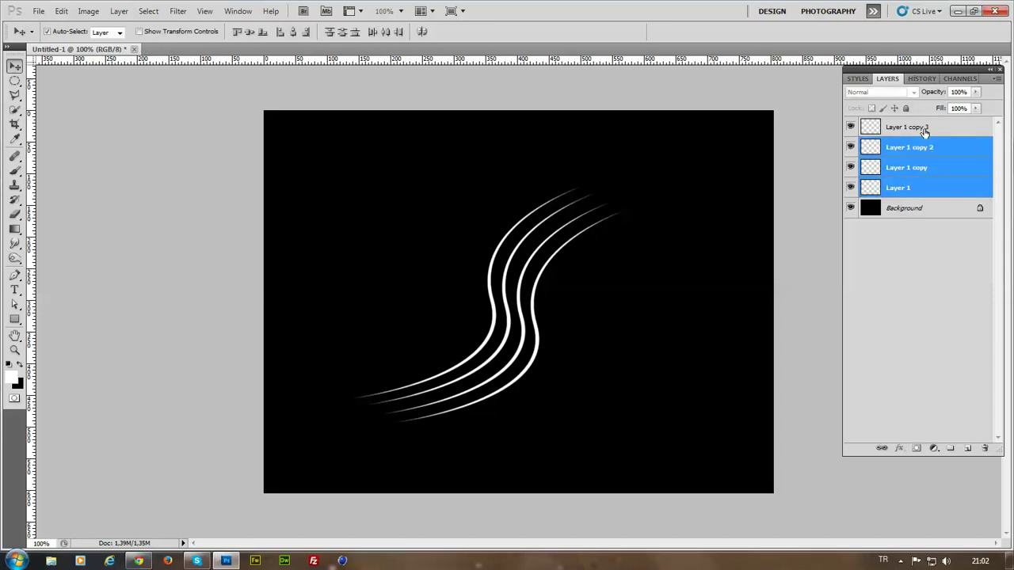
{"action": "left_click", "coordinate": [924, 128], "text": "shift"}
{"action": "right_click", "coordinate": [925, 131]}
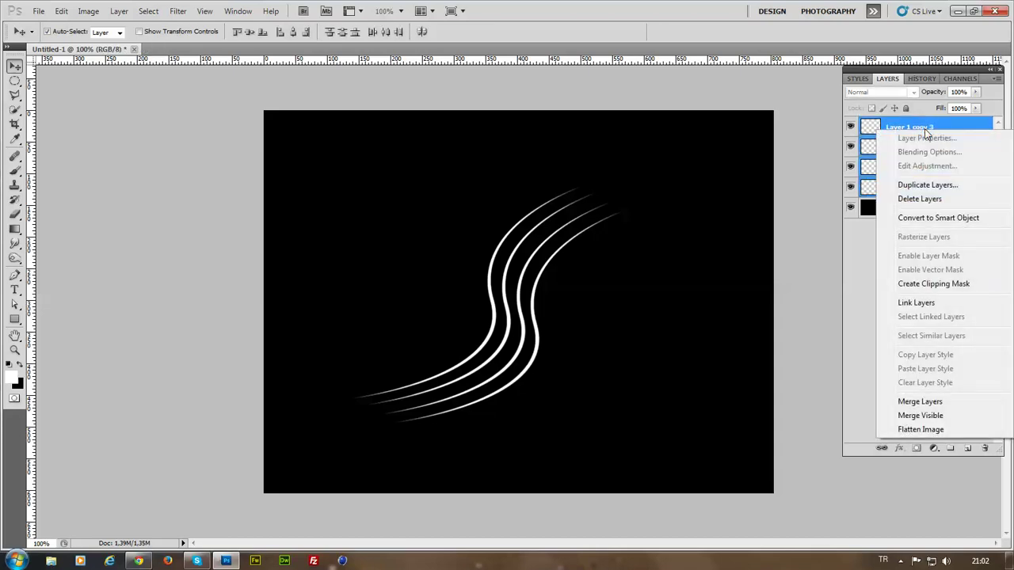
{"action": "left_click", "coordinate": [863, 324]}
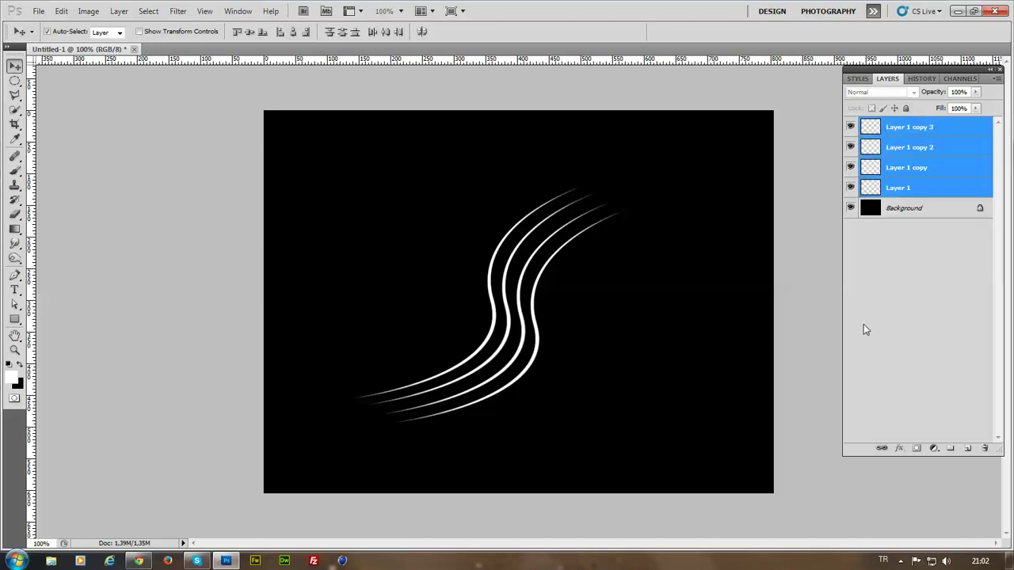
{"action": "left_click", "coordinate": [911, 183]}
{"action": "left_click", "coordinate": [907, 309]}
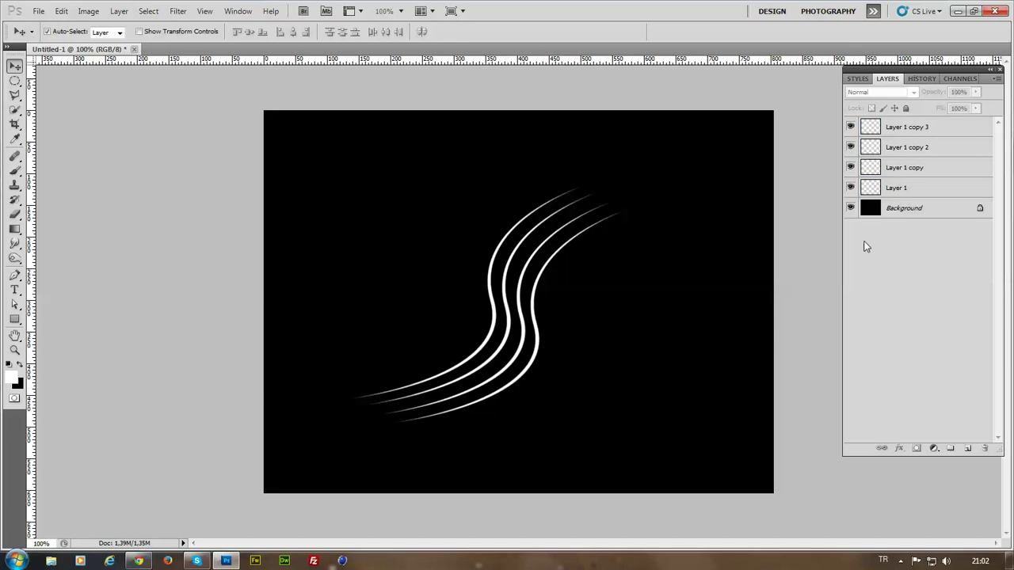
- Merge Layer 1 and its three copies into a single layer, leaving the Background separate
{"action": "left_click", "coordinate": [916, 194]}
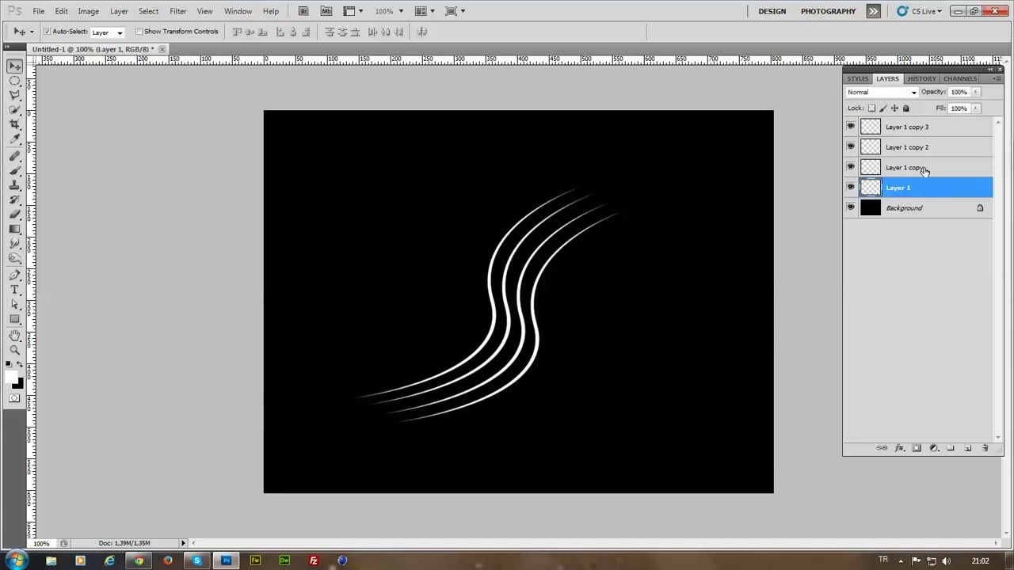
{"action": "left_click", "coordinate": [924, 169], "text": "shift"}
{"action": "left_click", "coordinate": [928, 150], "text": "shift"}
{"action": "left_click", "coordinate": [932, 131], "text": "shift"}
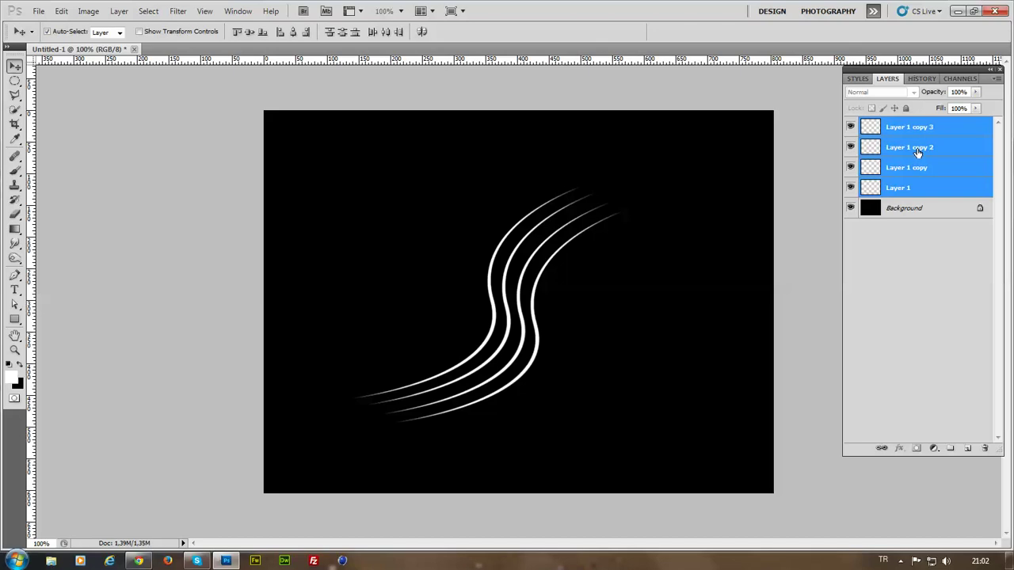
{"action": "right_click", "coordinate": [919, 154]}
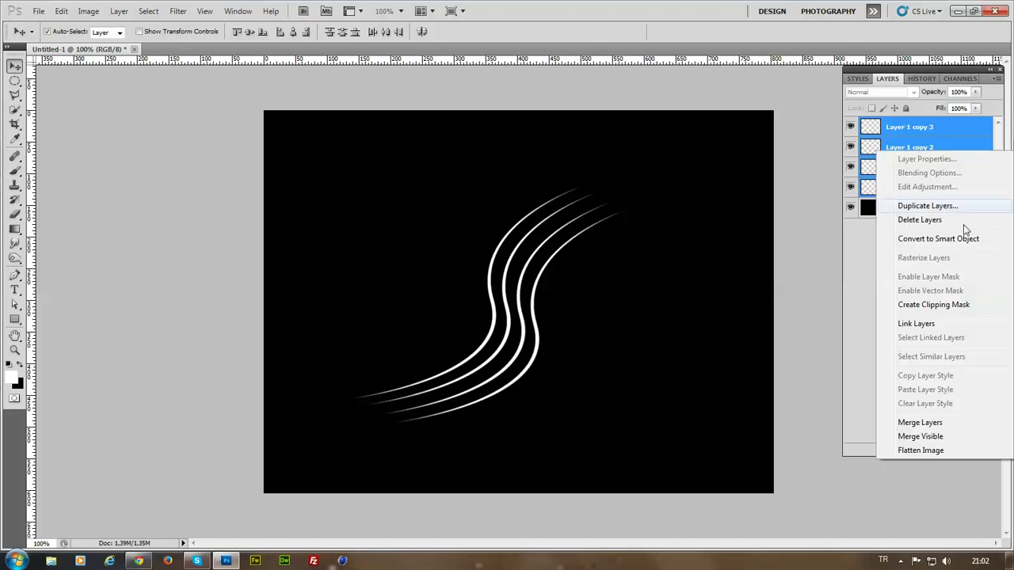
{"action": "left_click", "coordinate": [935, 424]}
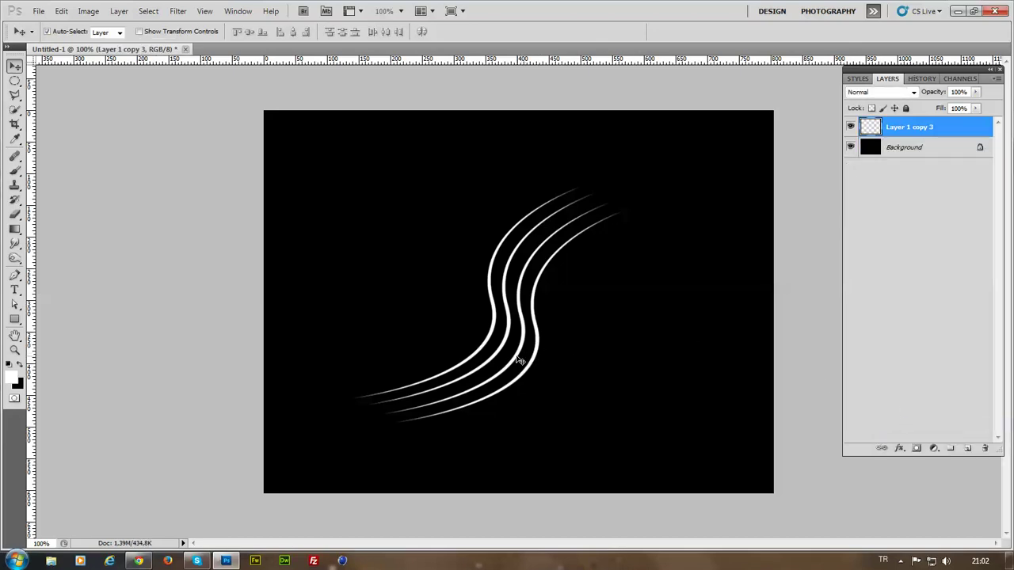
- Duplicate the merged lines and place the copy, rotated 90° counterclockwise, across the upper part of the original lines
{"action": "left_click_drag", "start_coordinate": [535, 361], "coordinate": [505, 403]}
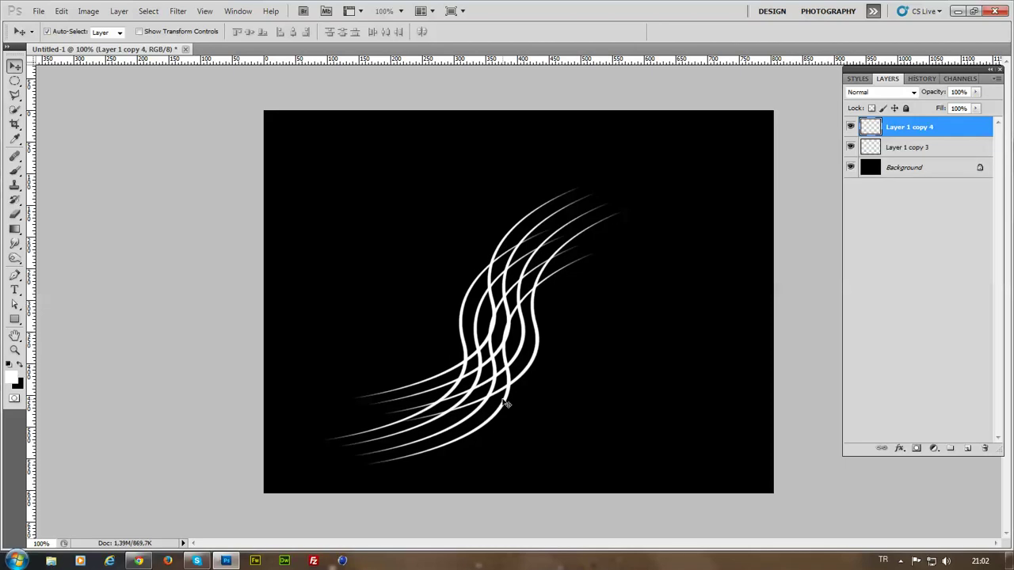
{"action": "left_click", "coordinate": [60, 12]}
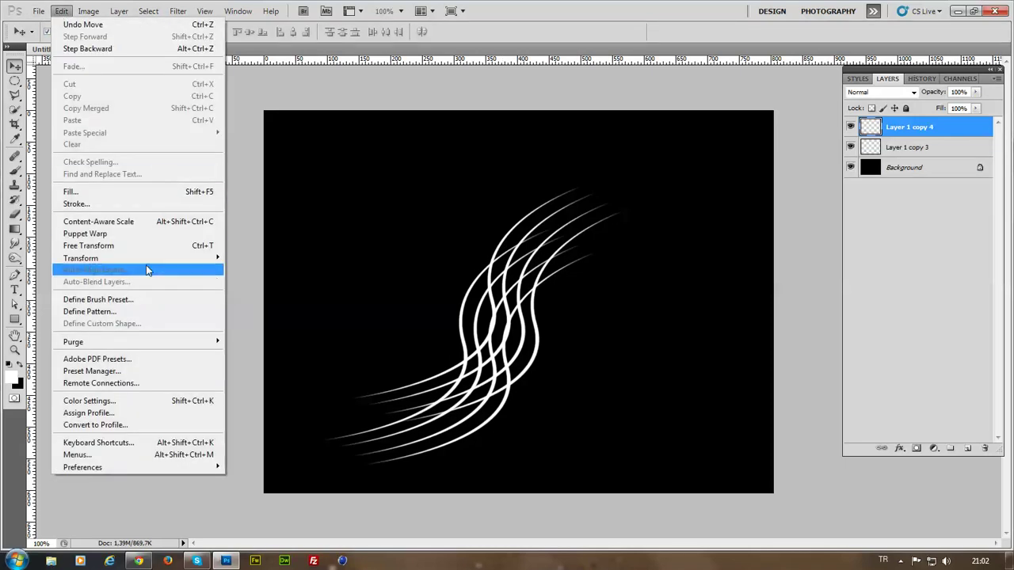
{"action": "mouse_move", "coordinate": [143, 257]}
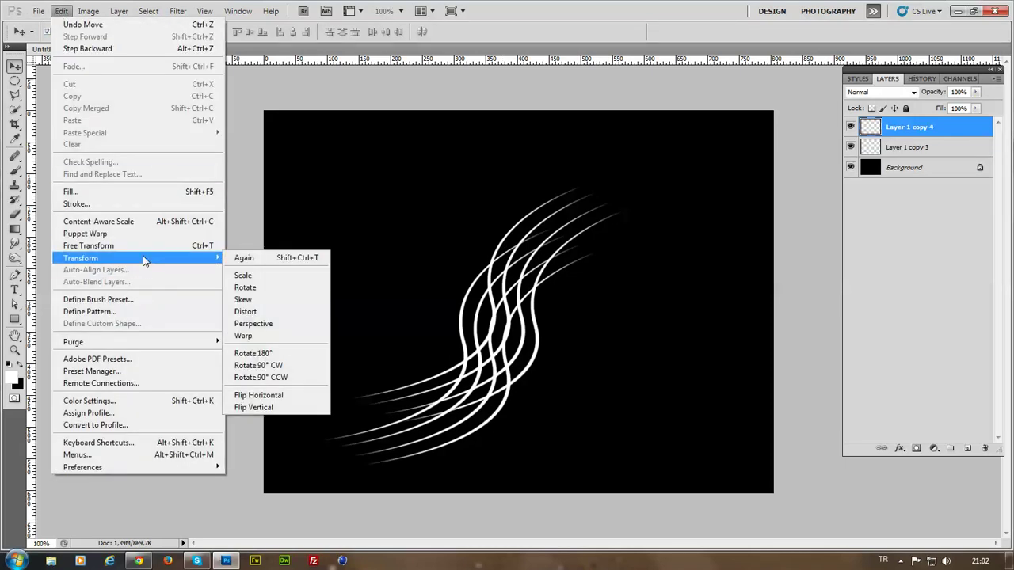
{"action": "left_click", "coordinate": [271, 378]}
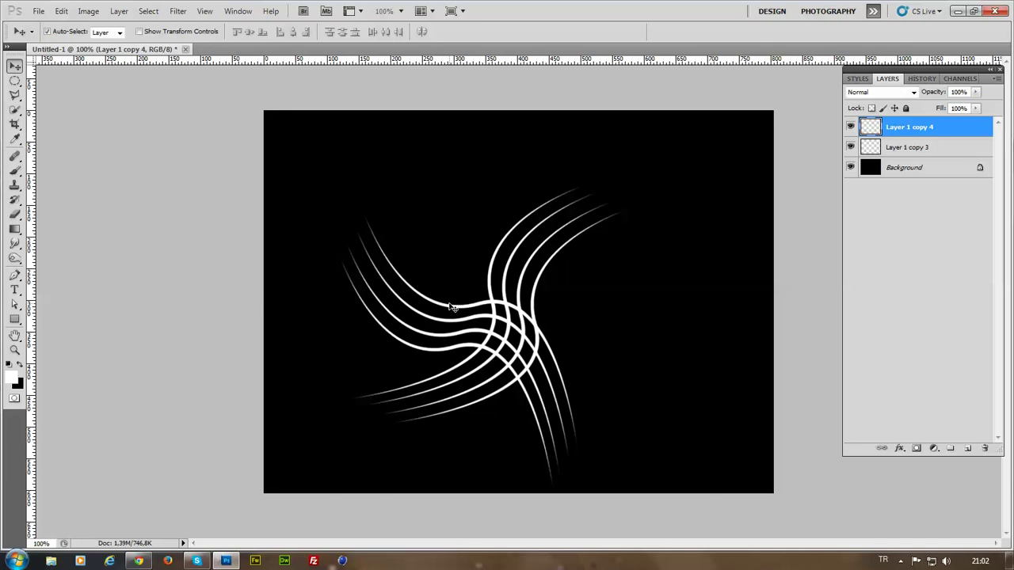
{"action": "left_click_drag", "start_coordinate": [452, 303], "coordinate": [512, 234]}
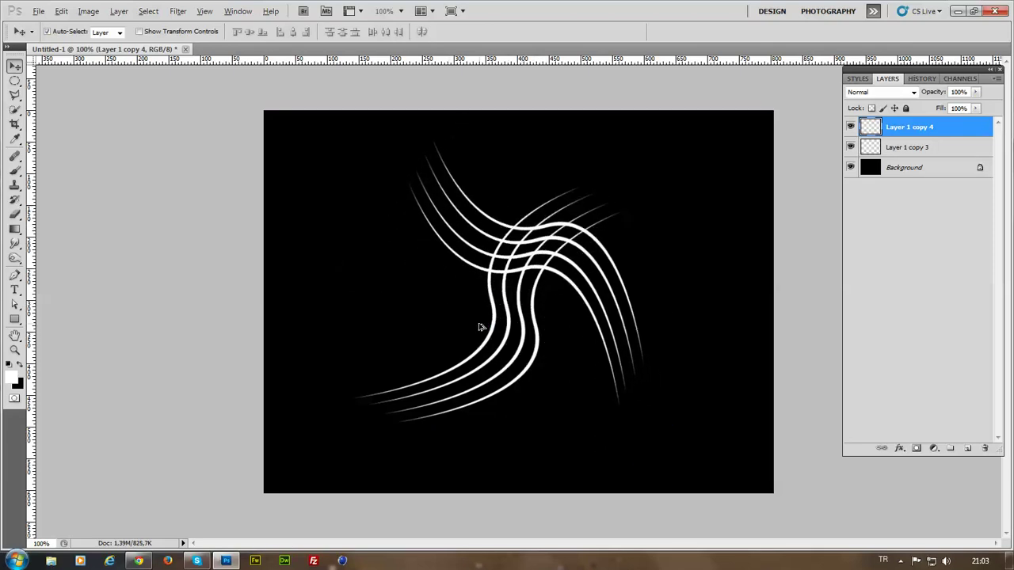
- Duplicate both line sets, offsetting the unrotated copy to the upper left and the rotated copy to the lower left to form a woven grid
{"action": "key", "text": "ctrl+alt+a"}
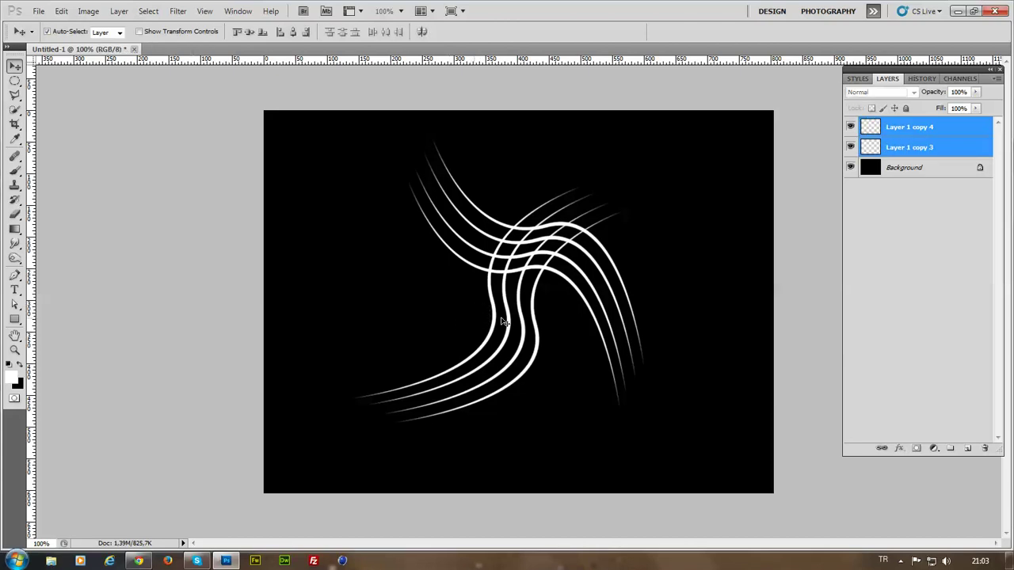
{"action": "left_click", "coordinate": [827, 369]}
{"action": "left_click_drag", "start_coordinate": [489, 346], "coordinate": [426, 302]}
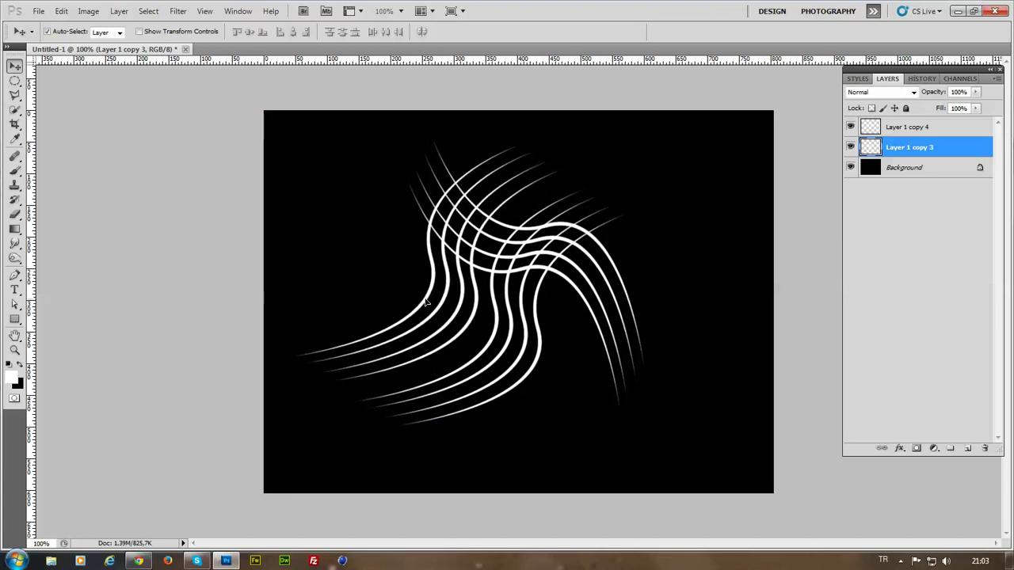
{"action": "key", "text": "ctrl+j"}
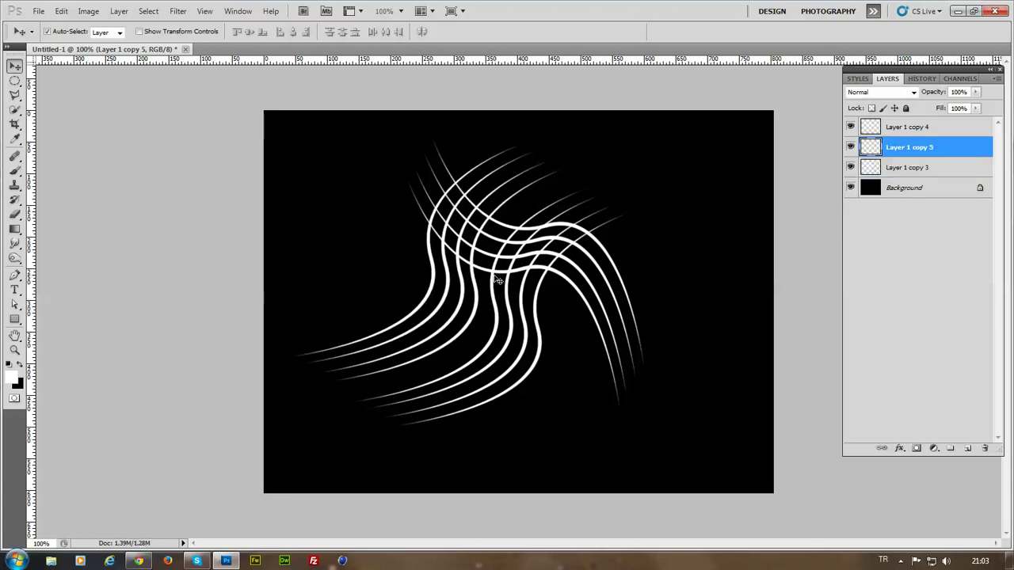
{"action": "left_click_drag", "start_coordinate": [491, 273], "coordinate": [396, 346]}
{"action": "key", "text": "ctrl+j"}
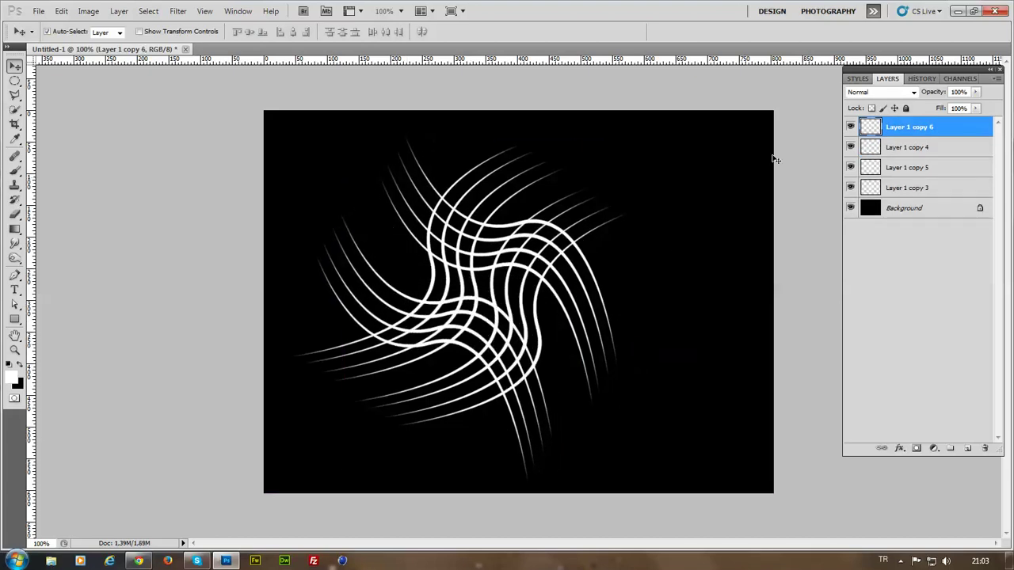
- Merge the four line-set layers into one and move the merged pattern toward the canvas's center
{"action": "left_click", "coordinate": [919, 190], "text": "ctrl"}
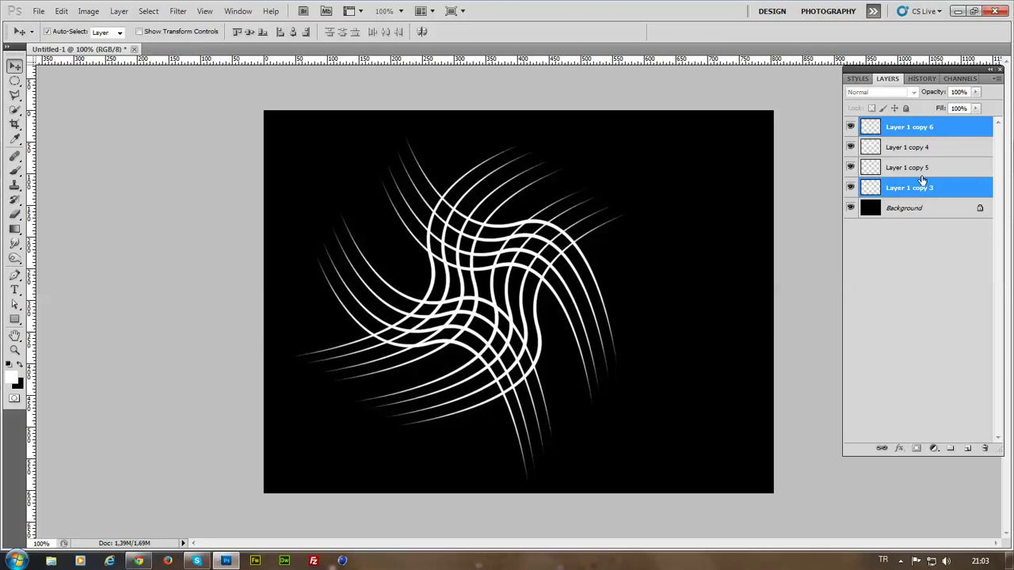
{"action": "left_click", "coordinate": [922, 170], "text": "ctrl"}
{"action": "left_click", "coordinate": [923, 154], "text": "ctrl"}
{"action": "right_click", "coordinate": [923, 154]}
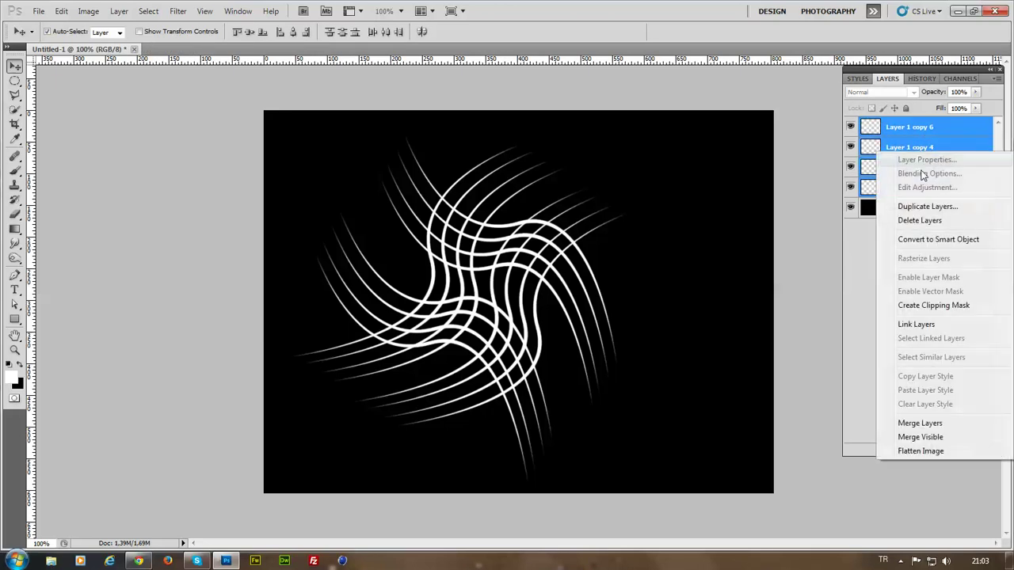
{"action": "left_click", "coordinate": [903, 424]}
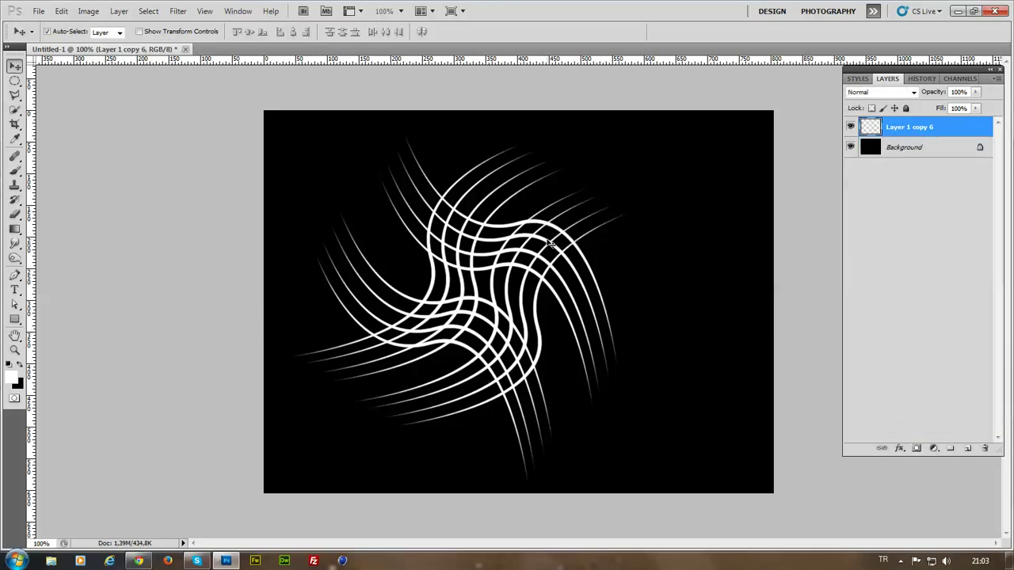
{"action": "left_click_drag", "start_coordinate": [558, 230], "coordinate": [605, 218]}
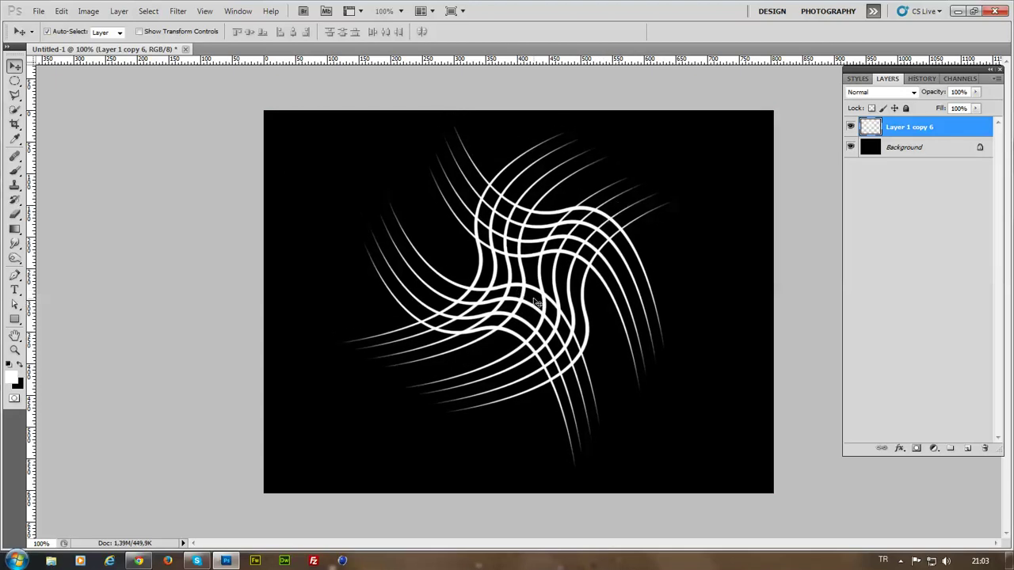
{"action": "double_click", "coordinate": [965, 129]}
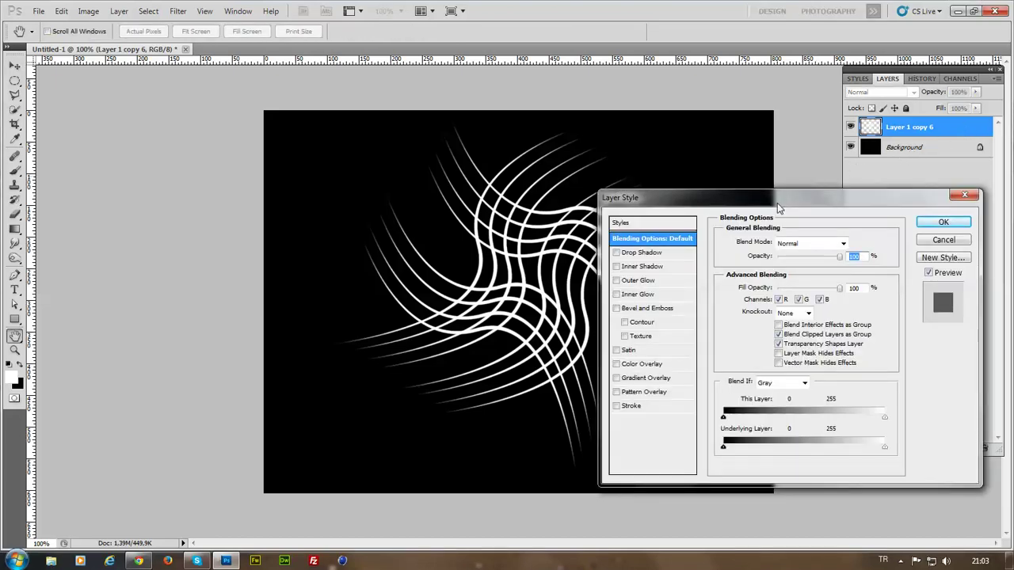
{"action": "left_click_drag", "start_coordinate": [775, 206], "coordinate": [790, 157]}
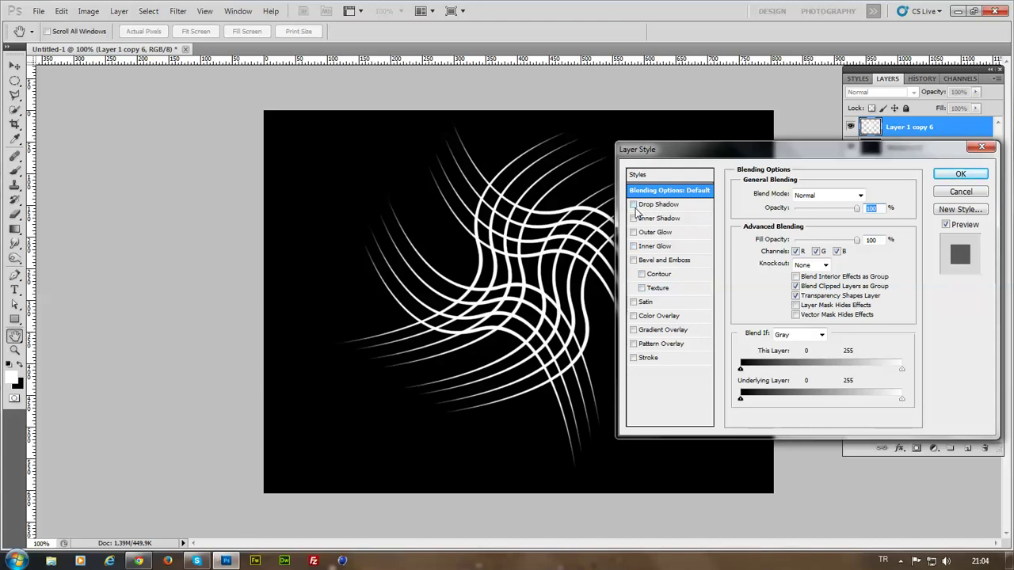
{"action": "left_click_drag", "start_coordinate": [806, 145], "coordinate": [553, 158]}
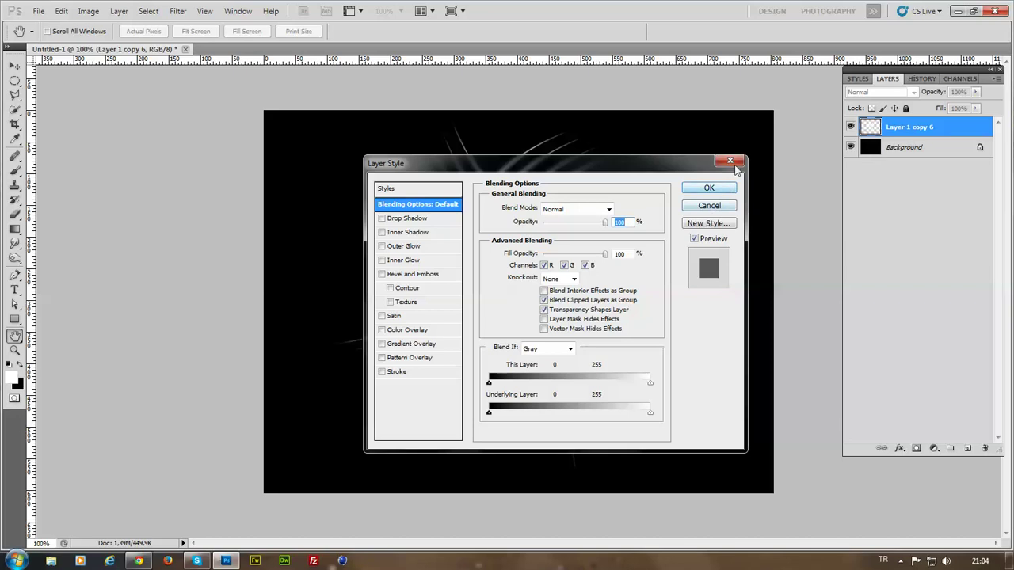
{"action": "left_click", "coordinate": [733, 163]}
- Hide the Background layer
{"action": "left_click", "coordinate": [850, 149]}
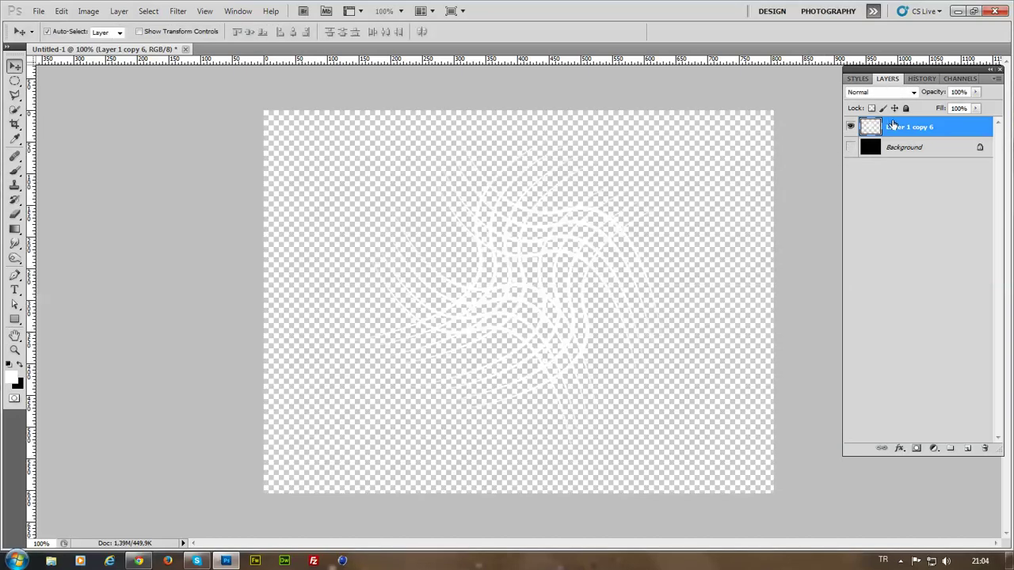
- Add a Drop Shadow effect to the merged pattern layer and show its settings
{"action": "double_click", "coordinate": [978, 127]}
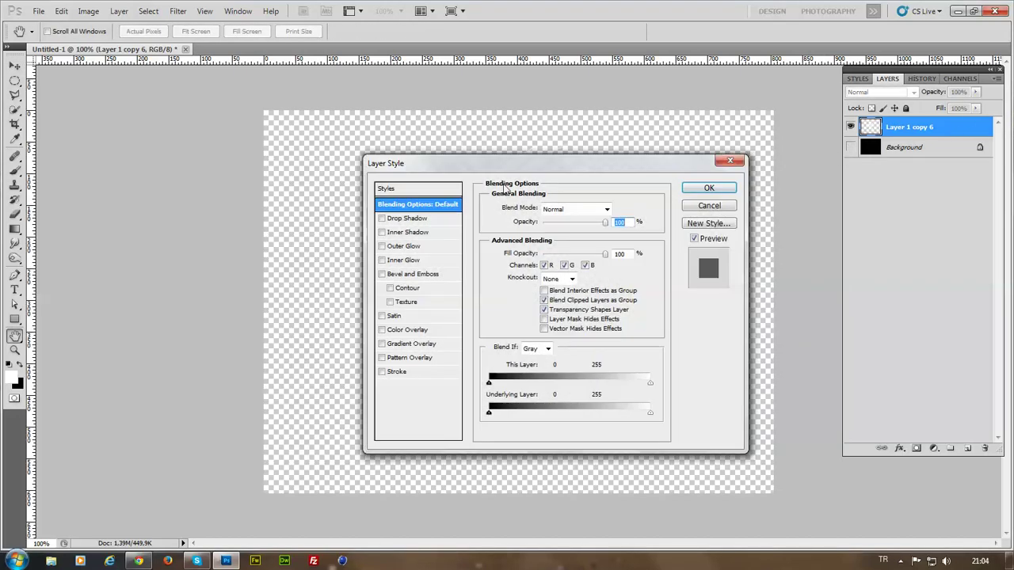
{"action": "left_click_drag", "start_coordinate": [492, 168], "coordinate": [715, 162]}
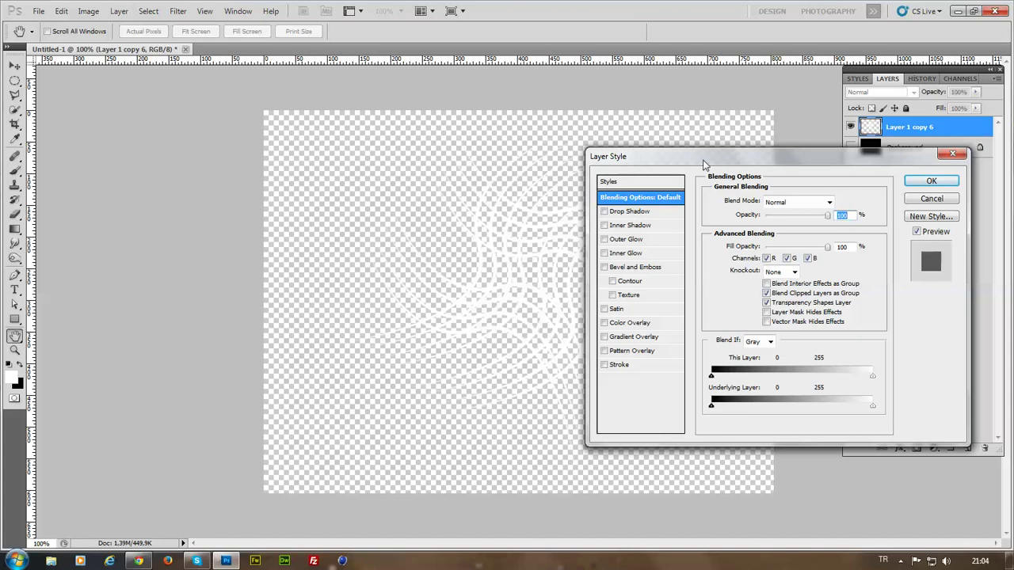
{"action": "left_click", "coordinate": [604, 211]}
{"action": "left_click_drag", "start_coordinate": [636, 170], "coordinate": [662, 160]}
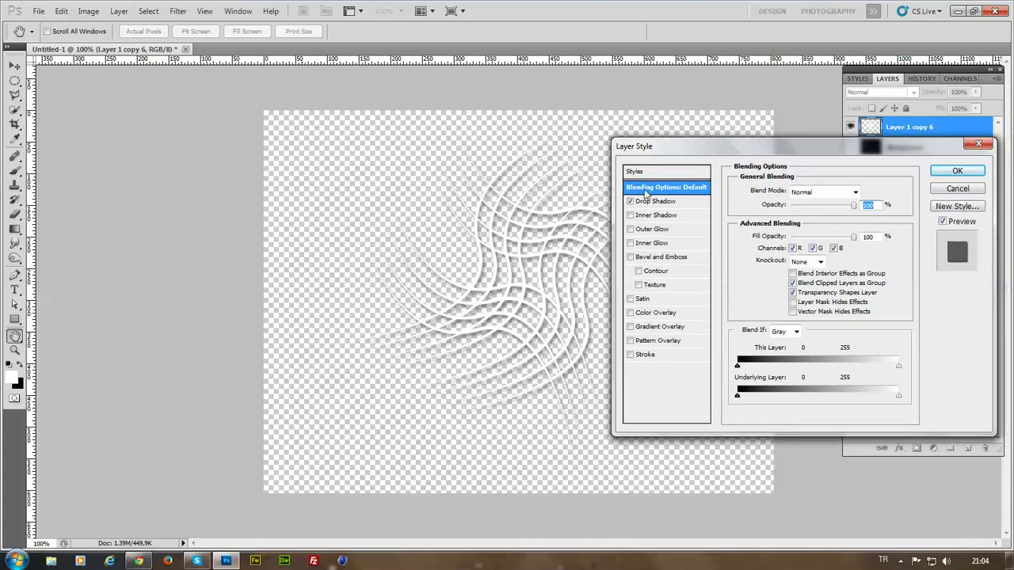
{"action": "left_click", "coordinate": [656, 203]}
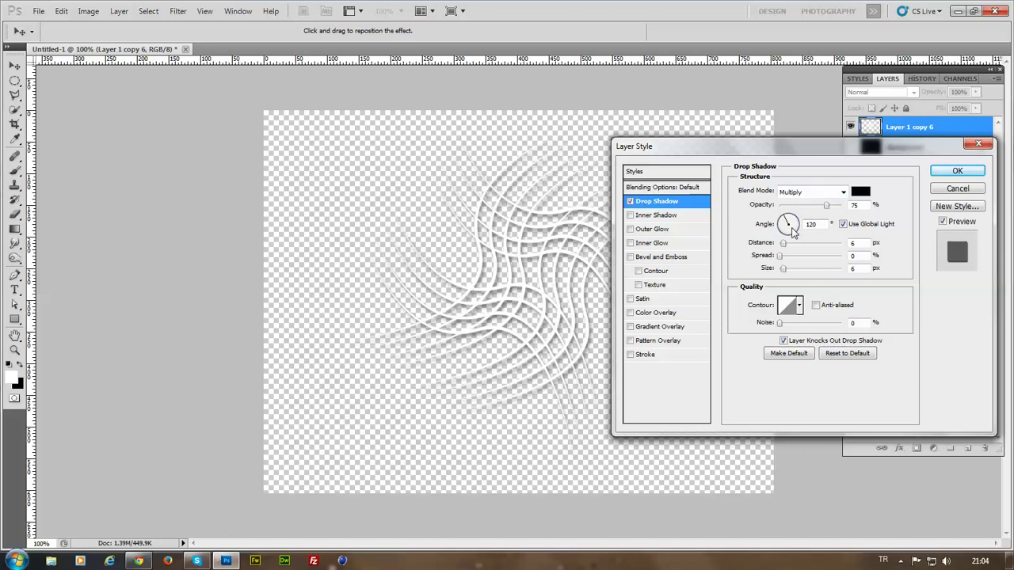
- Set the drop shadow to a 90° angle without global light, 48 px distance, 4% spread and 0 px size
{"action": "left_click_drag", "start_coordinate": [793, 228], "coordinate": [759, 223]}
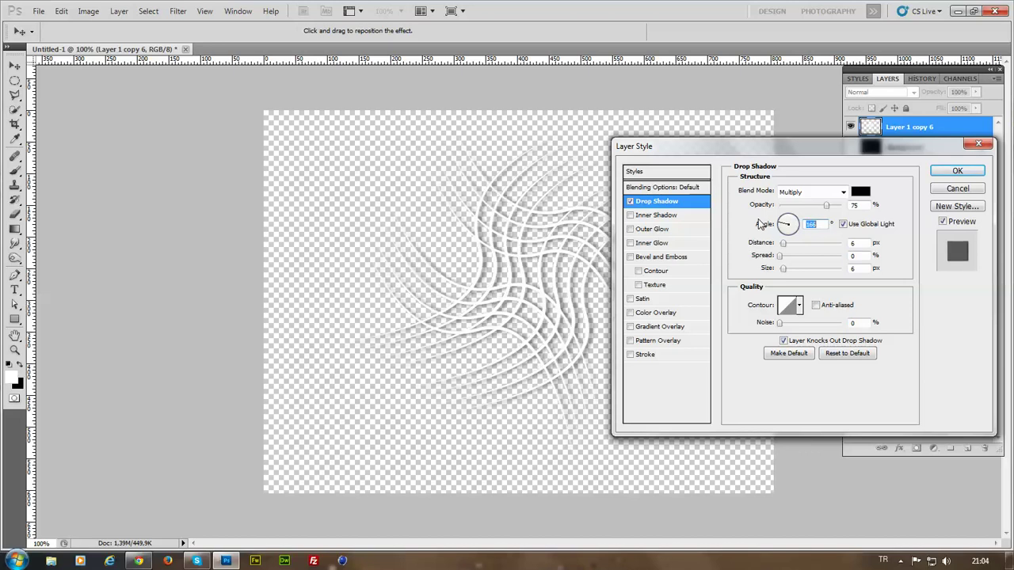
{"action": "left_click", "coordinate": [842, 225]}
{"action": "left_click", "coordinate": [819, 227]}
{"action": "type", "text": "90"}
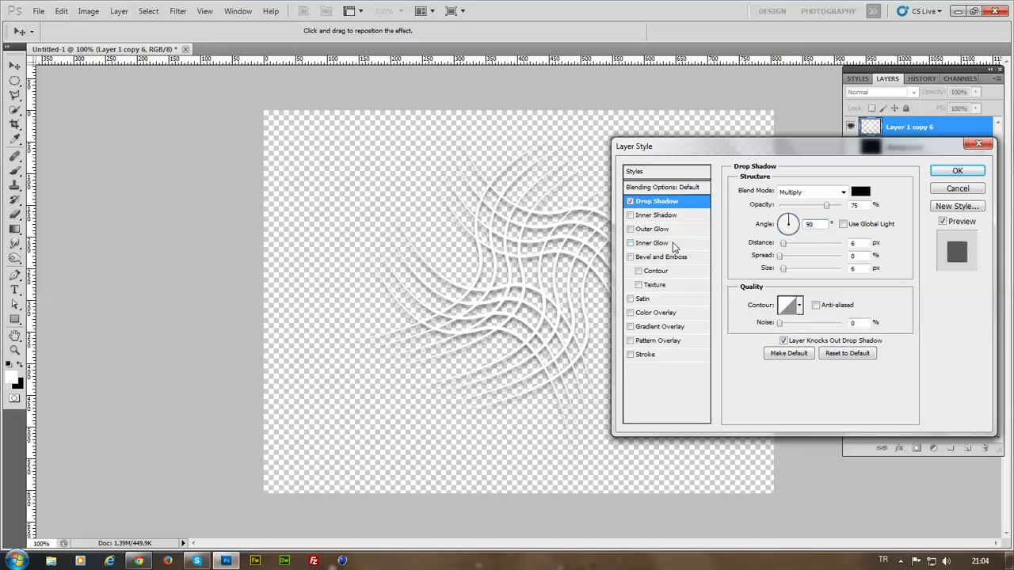
{"action": "left_click_drag", "start_coordinate": [784, 244], "coordinate": [778, 271]}
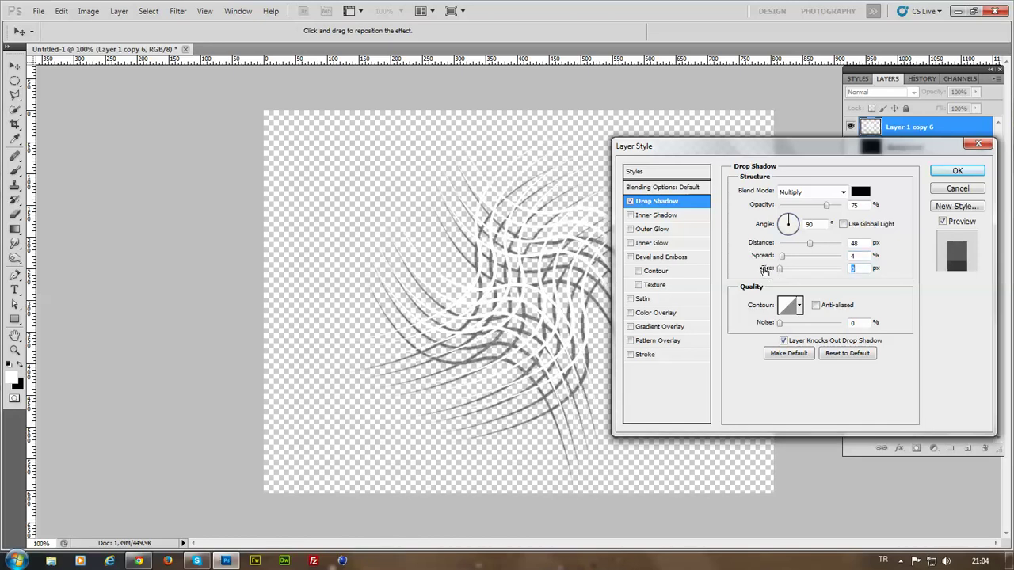
- Try an inner shadow on the pattern with 11% opacity and 0 px size
{"action": "left_click", "coordinate": [670, 217]}
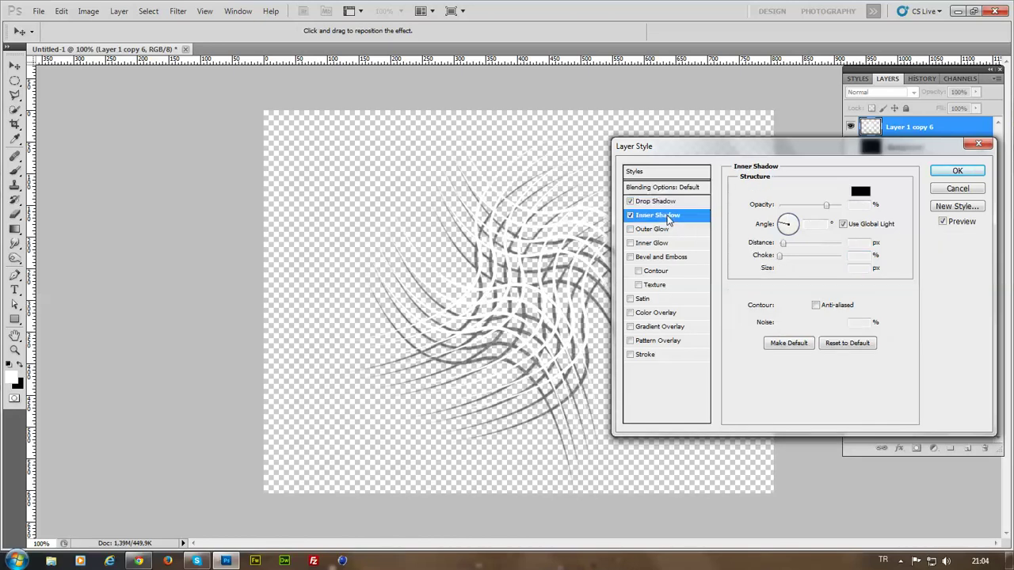
{"action": "left_click_drag", "start_coordinate": [695, 152], "coordinate": [804, 147]}
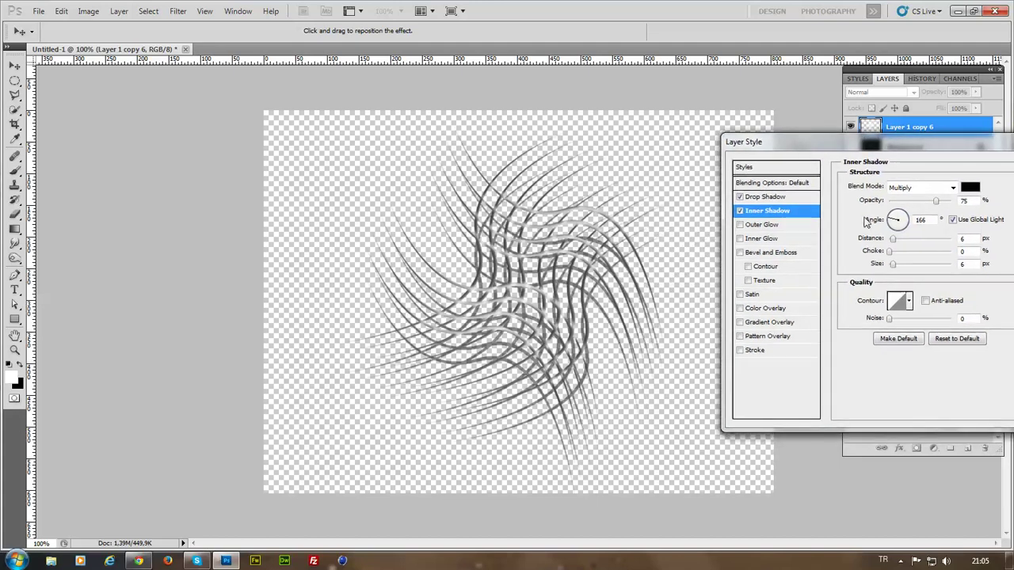
{"action": "left_click_drag", "start_coordinate": [936, 201], "coordinate": [878, 214]}
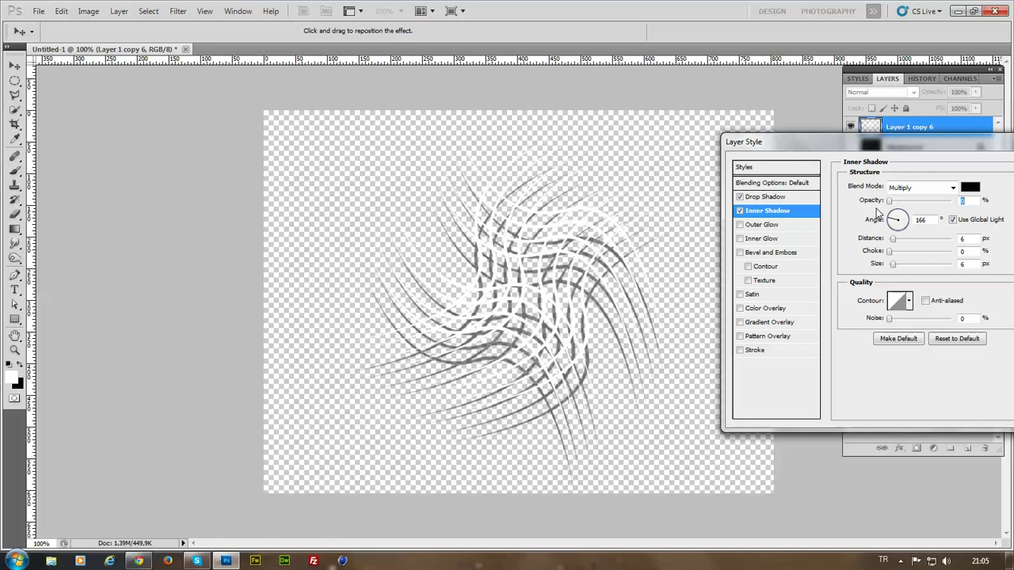
{"action": "mouse_move", "coordinate": [894, 214]}
{"action": "left_mouse_down"}
{"action": "mouse_move", "coordinate": [941, 204]}
{"action": "mouse_move", "coordinate": [896, 209]}
{"action": "left_mouse_up"}
{"action": "mouse_move", "coordinate": [899, 269]}
{"action": "left_mouse_down"}
{"action": "mouse_move", "coordinate": [909, 267]}
{"action": "mouse_move", "coordinate": [867, 269]}
{"action": "left_mouse_up"}
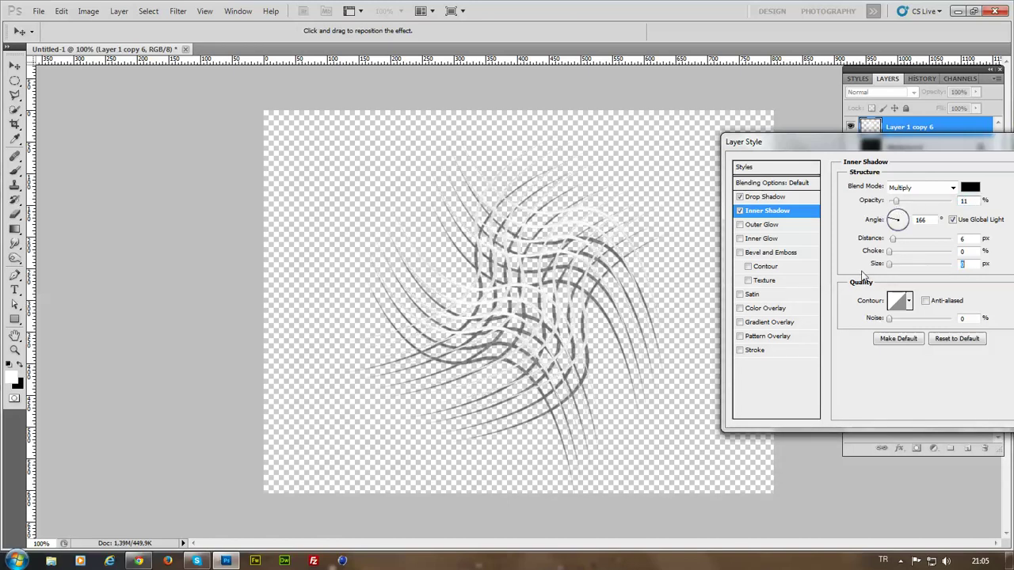
{"action": "left_click", "coordinate": [740, 211]}
- Add a golden-yellow outer glow to the pattern and increase the glow's size slightly
{"action": "left_click", "coordinate": [751, 228]}
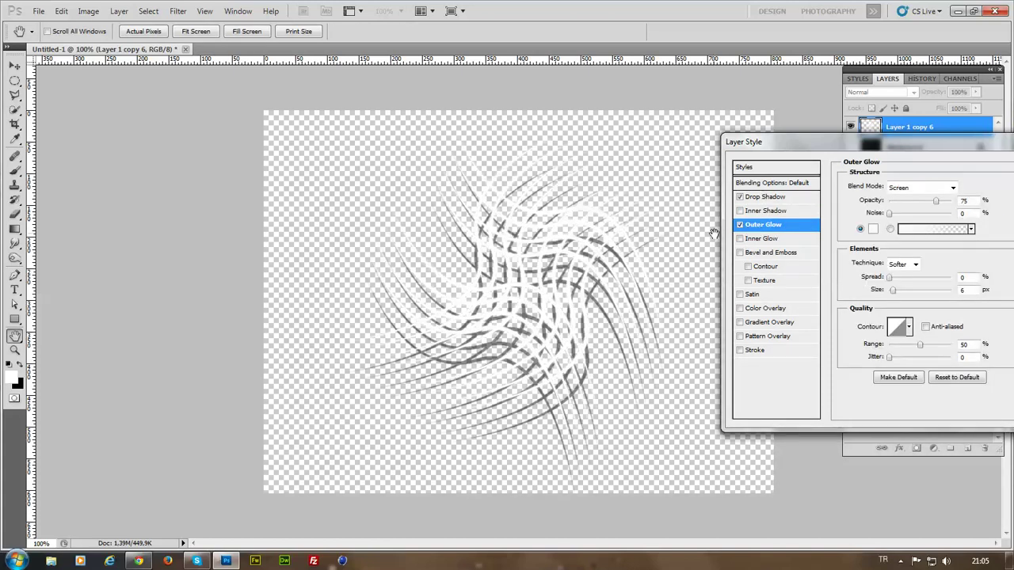
{"action": "left_click", "coordinate": [873, 229]}
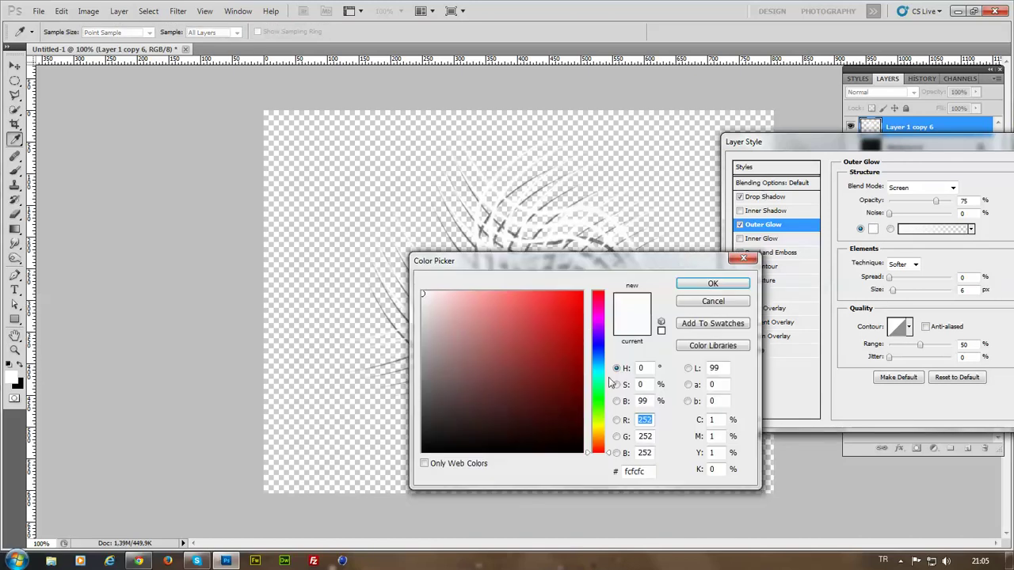
{"action": "left_click_drag", "start_coordinate": [601, 422], "coordinate": [598, 430]}
{"action": "left_click", "coordinate": [576, 300]}
{"action": "left_click", "coordinate": [712, 284]}
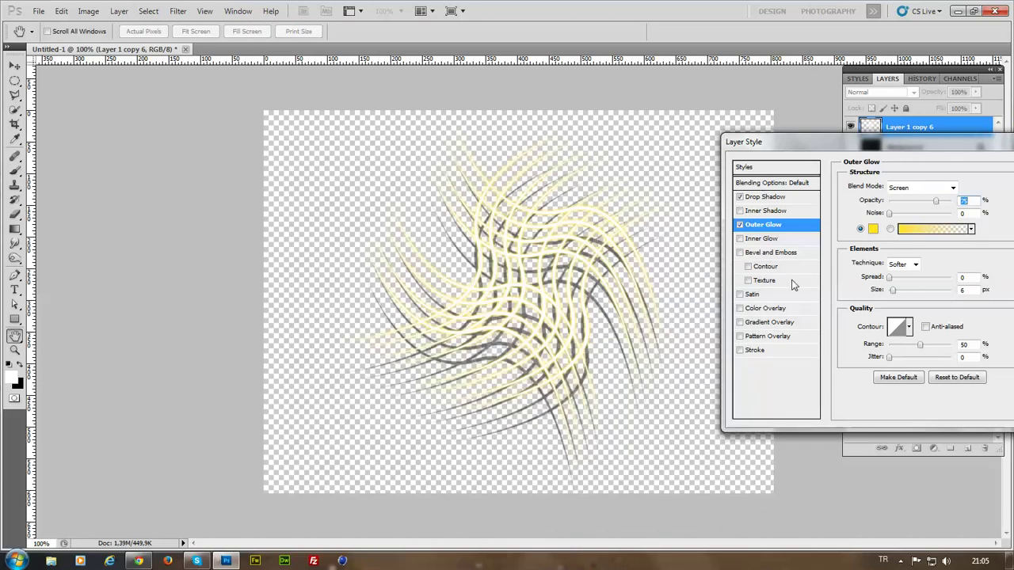
{"action": "mouse_move", "coordinate": [895, 293]}
{"action": "left_mouse_down"}
{"action": "mouse_move", "coordinate": [916, 294]}
{"action": "mouse_move", "coordinate": [868, 295]}
{"action": "mouse_move", "coordinate": [912, 282]}
{"action": "mouse_move", "coordinate": [843, 292]}
{"action": "mouse_move", "coordinate": [898, 290]}
{"action": "left_mouse_up"}
- Add a white inner glow to the pattern and apply the layer style
{"action": "left_click", "coordinate": [753, 240]}
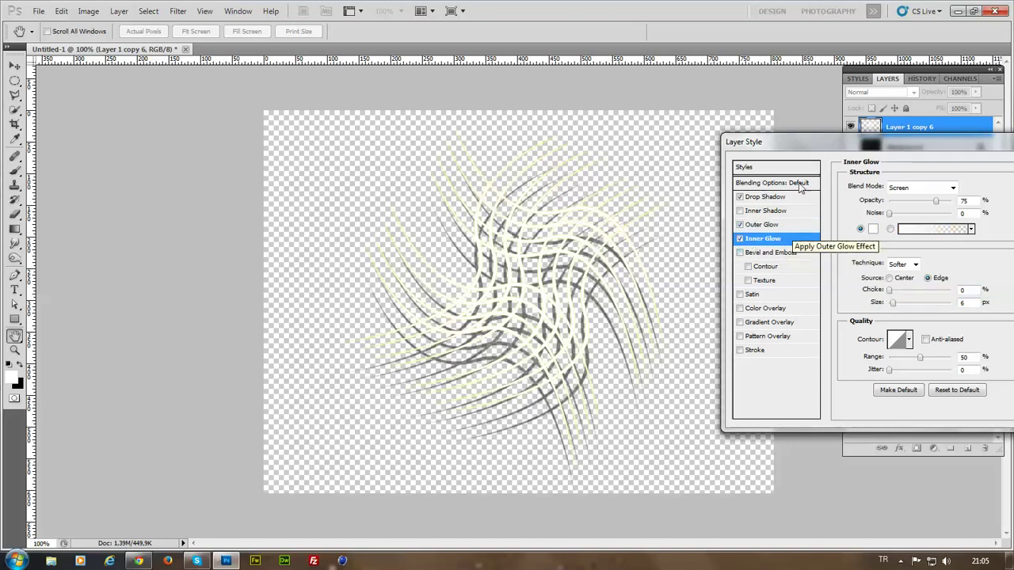
{"action": "left_click_drag", "start_coordinate": [769, 147], "coordinate": [550, 181]}
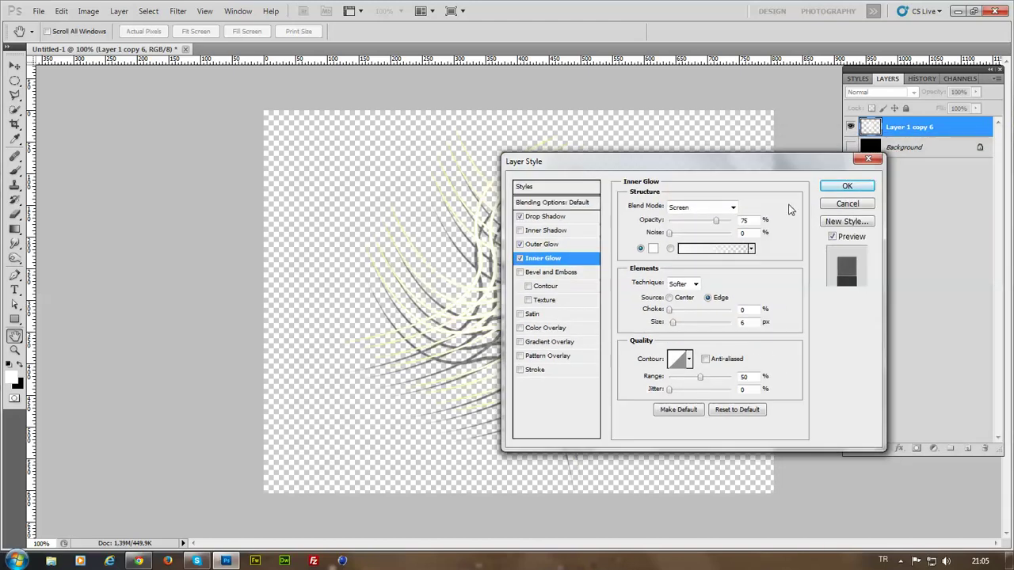
{"action": "left_click", "coordinate": [848, 191]}
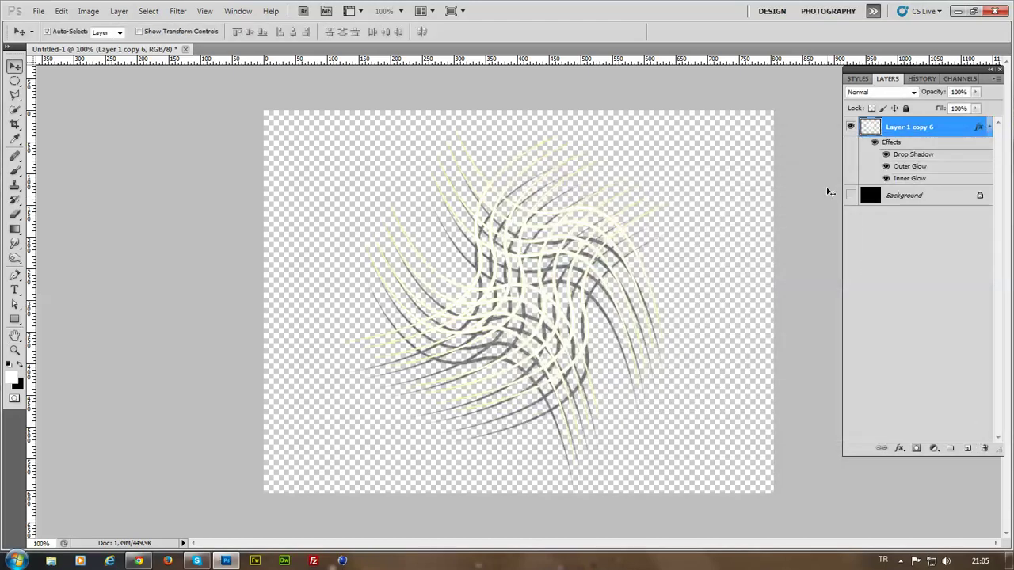
- Show the black Background layer and move the pattern slightly down and to the left on the canvas
{"action": "left_click", "coordinate": [850, 195]}
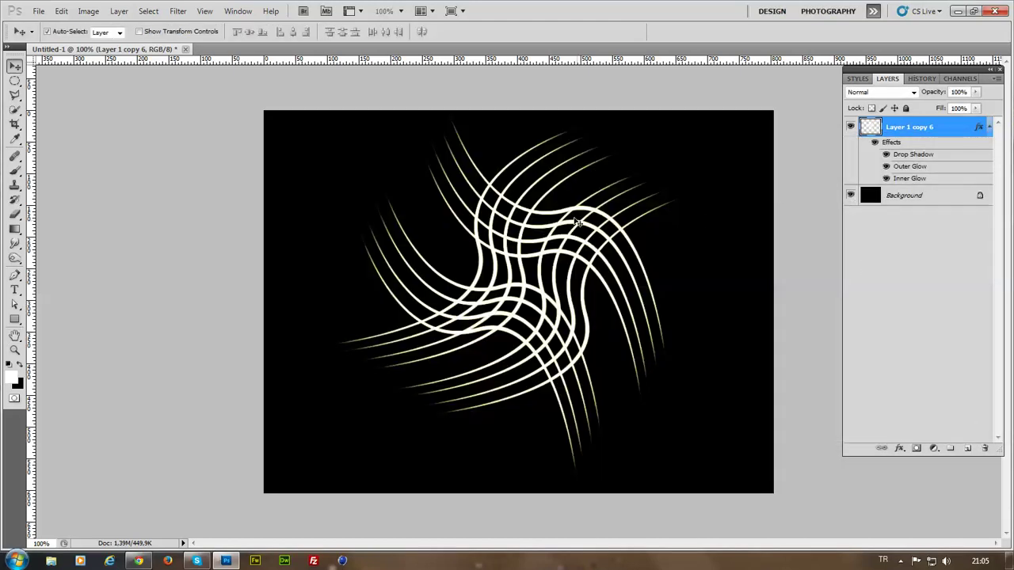
{"action": "left_click_drag", "start_coordinate": [557, 214], "coordinate": [546, 237]}
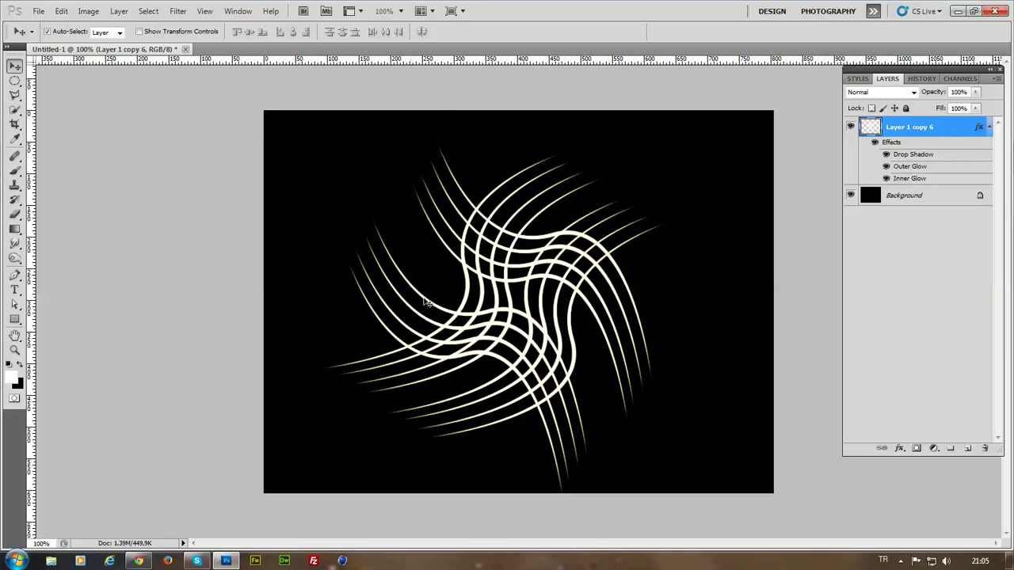
- Try a crimson inner glow with a 109 px size on the pattern layer
{"action": "double_click", "coordinate": [949, 132]}
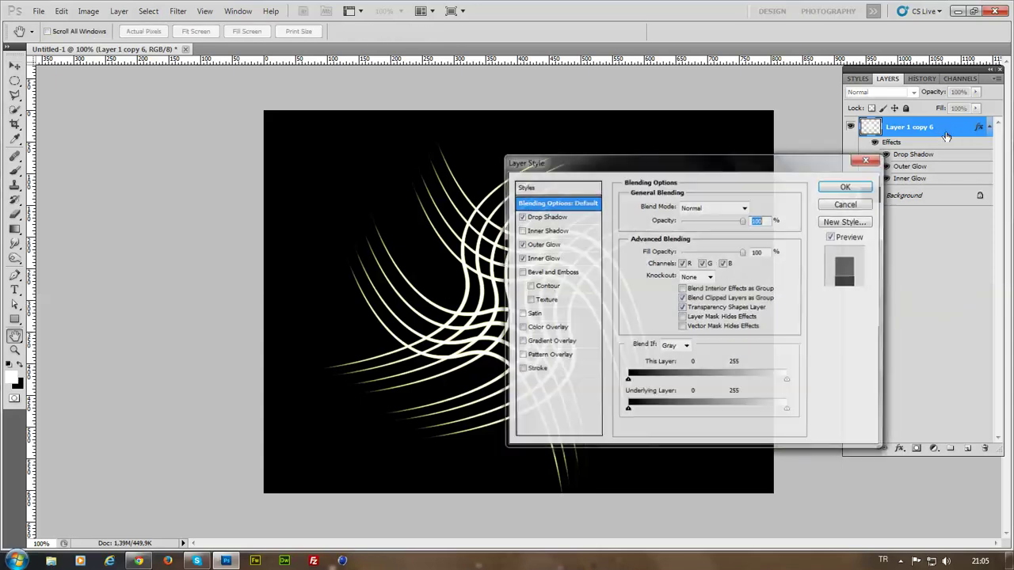
{"action": "left_click", "coordinate": [548, 260]}
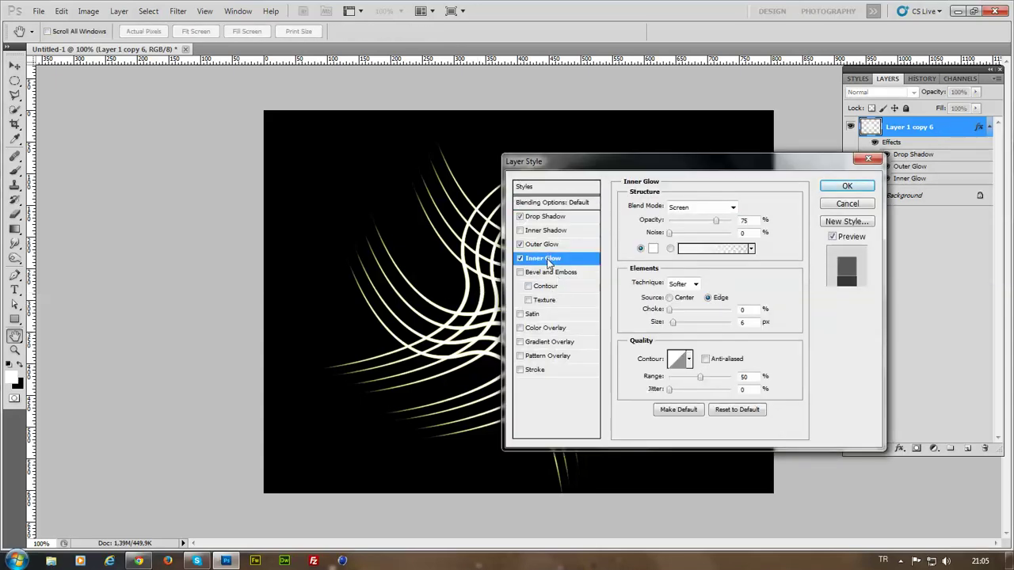
{"action": "left_click_drag", "start_coordinate": [624, 167], "coordinate": [696, 164]}
{"action": "left_click", "coordinate": [728, 244]}
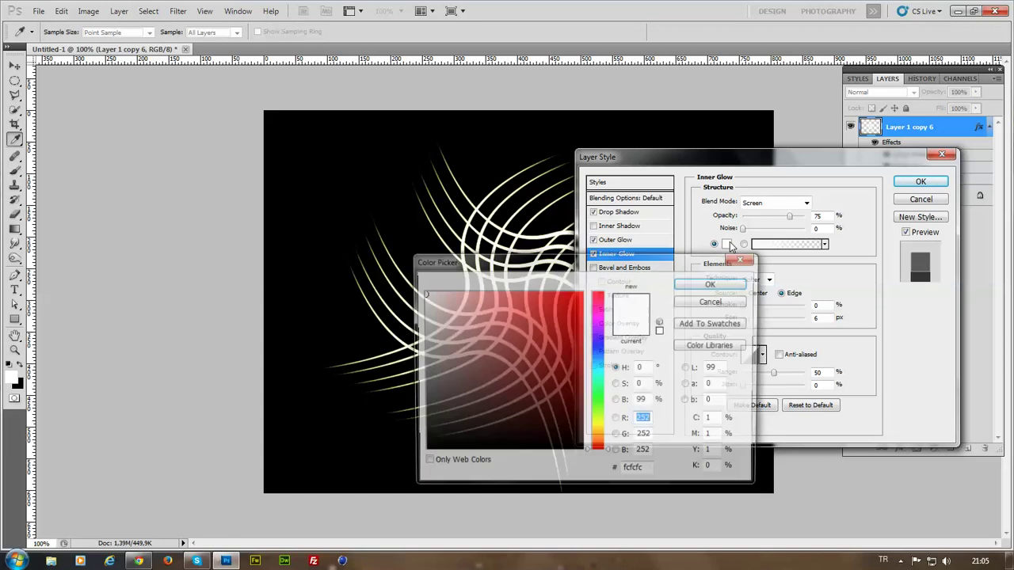
{"action": "left_click", "coordinate": [564, 316]}
{"action": "left_click", "coordinate": [598, 299]}
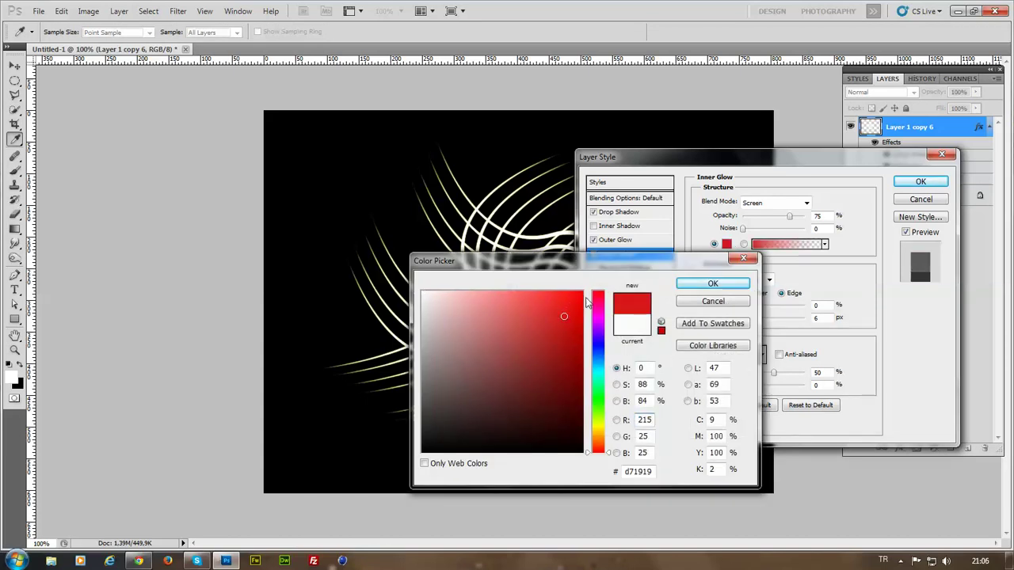
{"action": "left_click", "coordinate": [697, 287]}
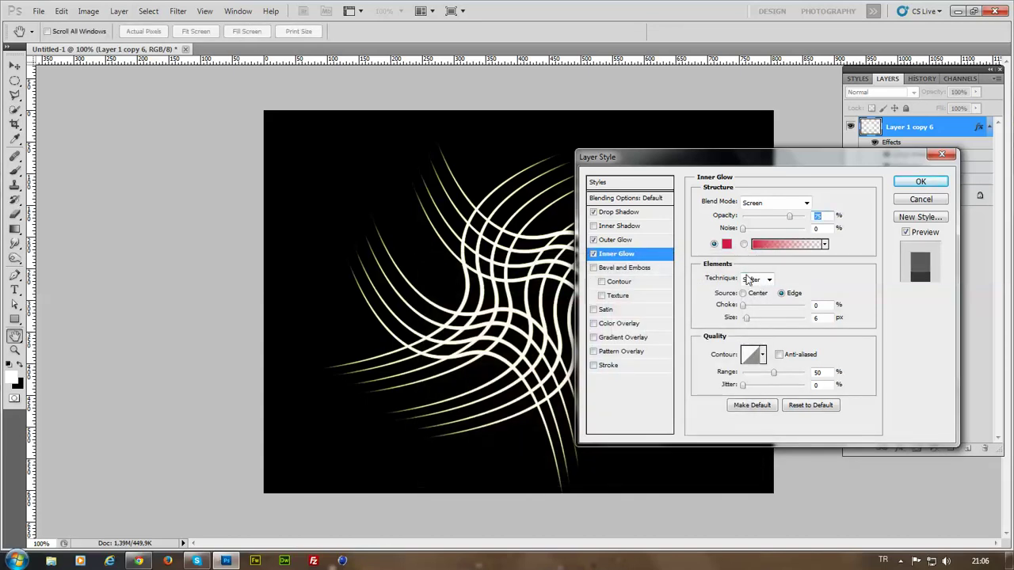
{"action": "mouse_move", "coordinate": [746, 319]}
{"action": "left_mouse_down"}
{"action": "mouse_move", "coordinate": [775, 319]}
{"action": "mouse_move", "coordinate": [761, 307]}
{"action": "mouse_move", "coordinate": [792, 307]}
{"action": "mouse_move", "coordinate": [729, 319]}
{"action": "left_mouse_up"}
{"action": "left_click_drag", "start_coordinate": [641, 164], "coordinate": [567, 168]}
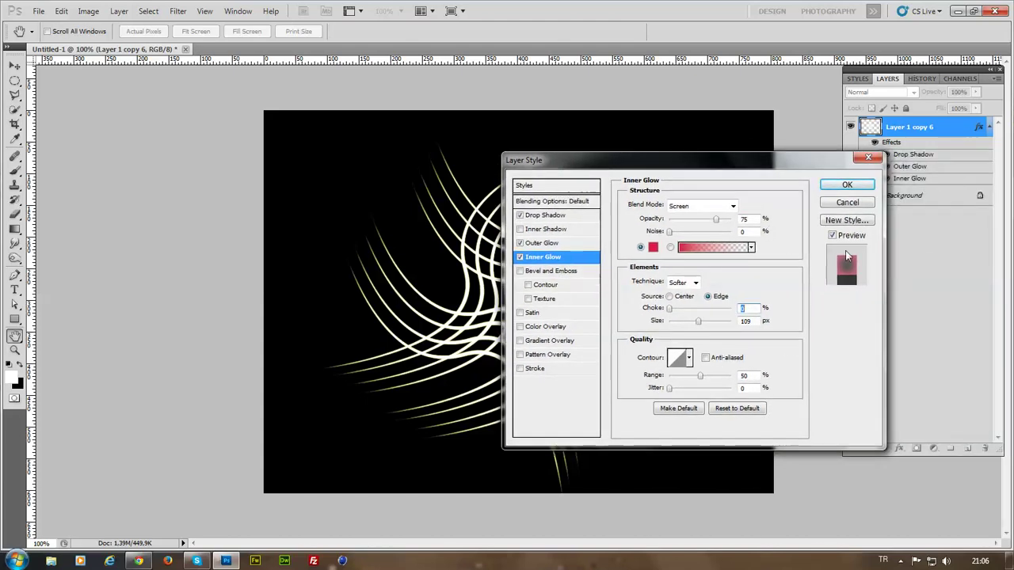
- Turn off the inner glow and add a Bevel and Emboss effect with a 90° angle and no global light
{"action": "left_click", "coordinate": [520, 257]}
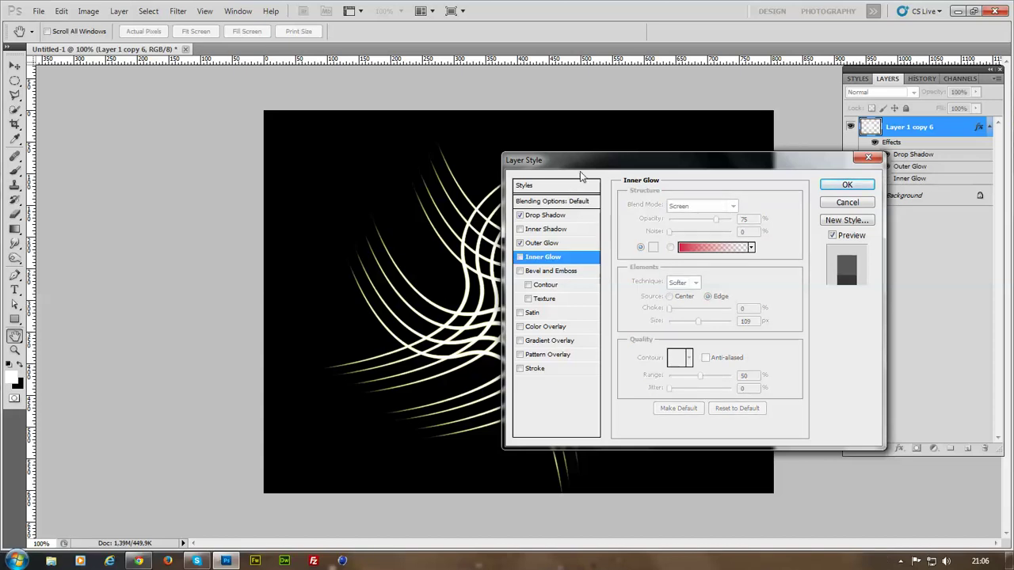
{"action": "left_click_drag", "start_coordinate": [590, 166], "coordinate": [694, 163]}
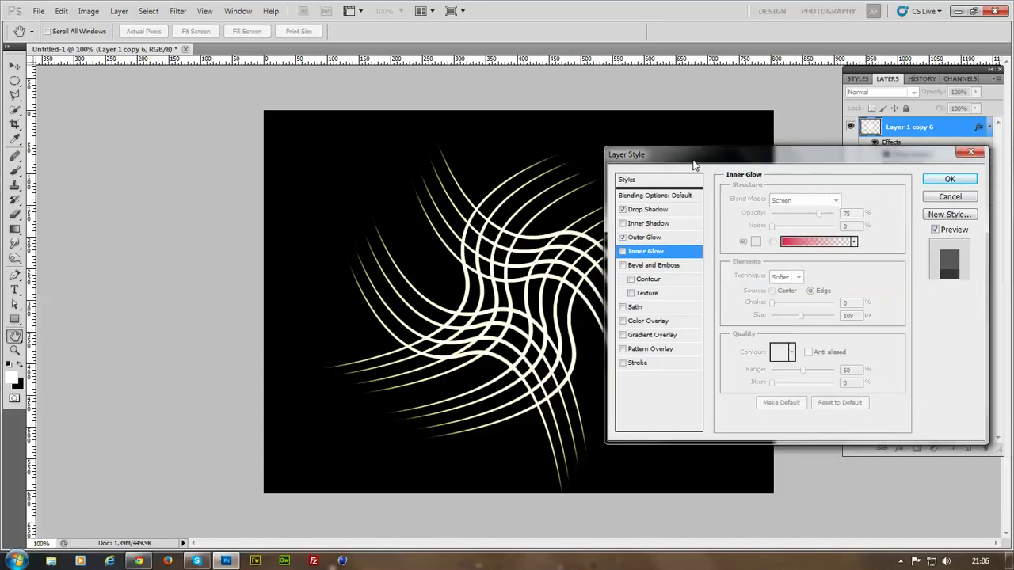
{"action": "left_click", "coordinate": [665, 268]}
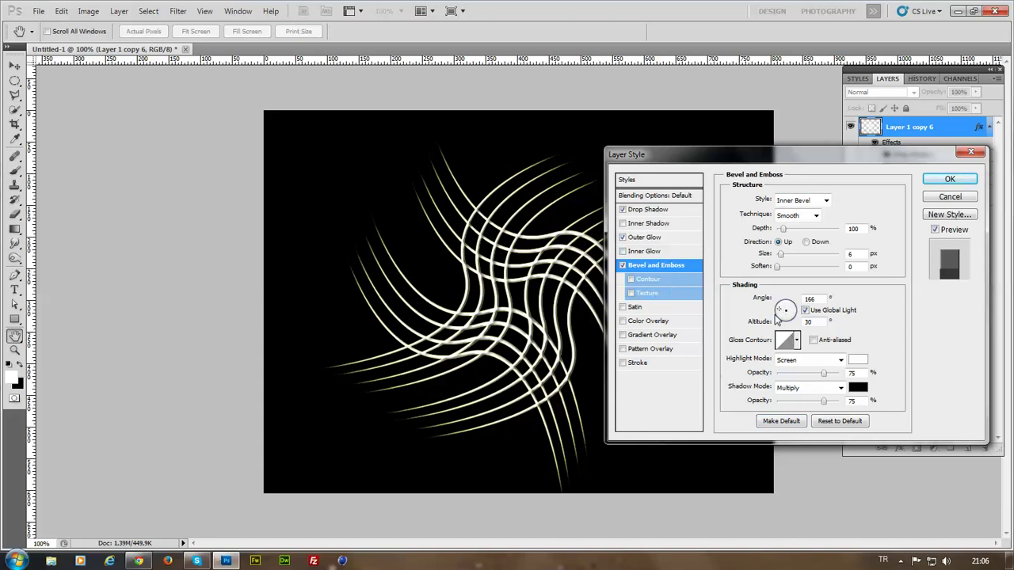
{"action": "mouse_move", "coordinate": [780, 315]}
{"action": "left_mouse_down"}
{"action": "mouse_move", "coordinate": [794, 310]}
{"action": "mouse_move", "coordinate": [779, 311]}
{"action": "mouse_move", "coordinate": [775, 331]}
{"action": "mouse_move", "coordinate": [799, 316]}
{"action": "mouse_move", "coordinate": [785, 305]}
{"action": "left_mouse_up"}
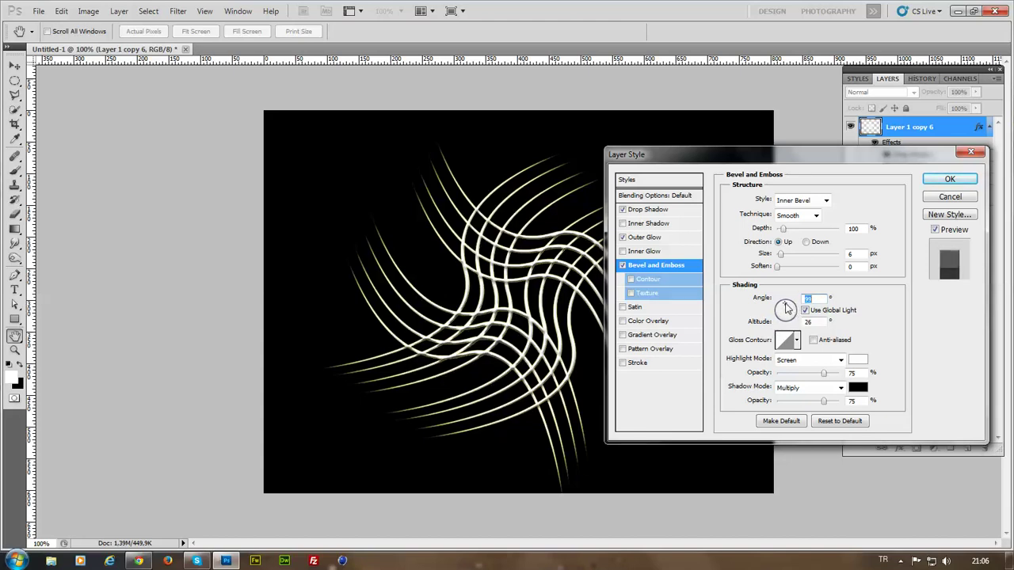
{"action": "left_click", "coordinate": [805, 310]}
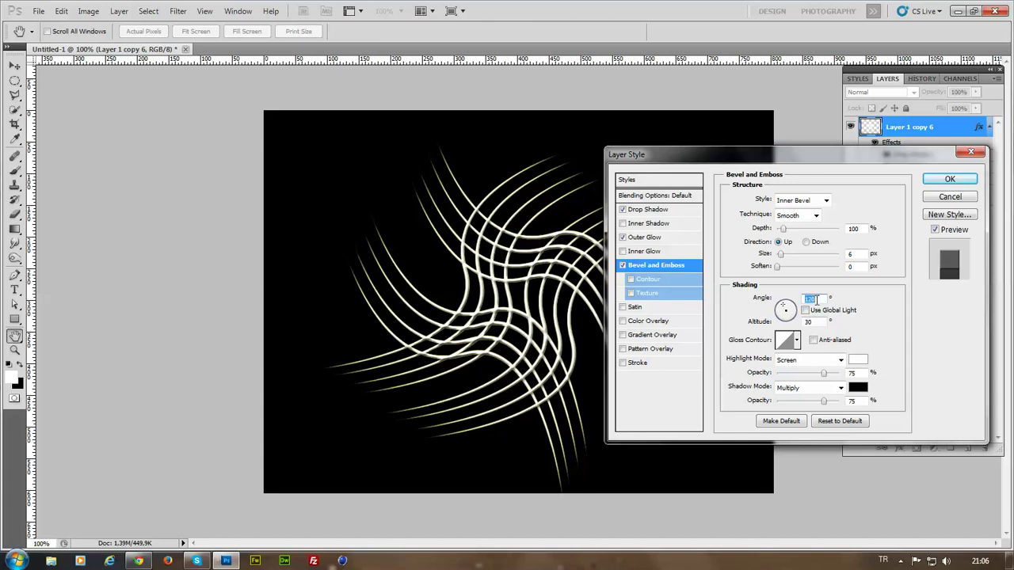
{"action": "type", "text": "90"}
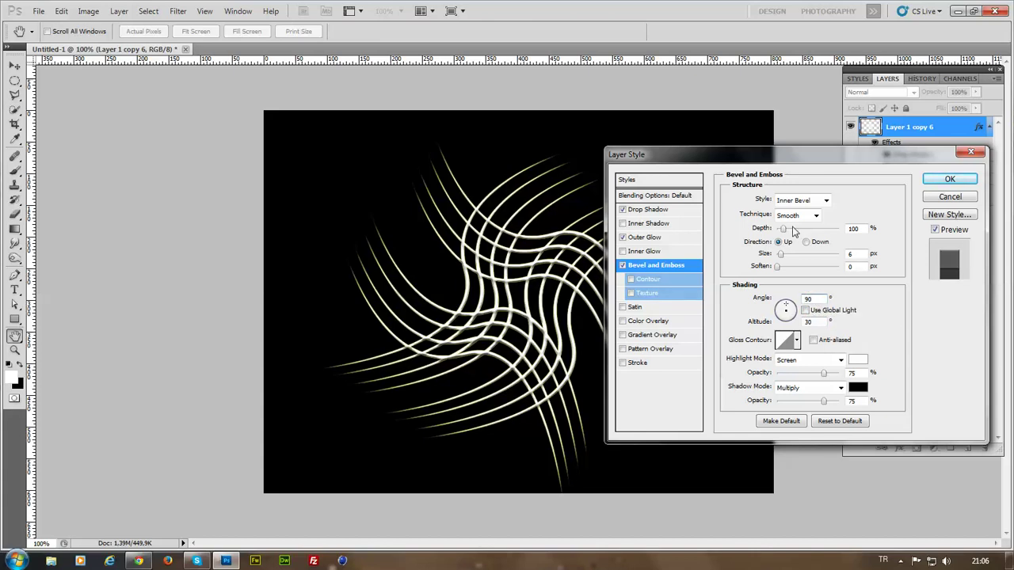
- Set the bevel style to Pillow Emboss and increase its depth to about 164%
{"action": "left_click", "coordinate": [805, 206]}
{"action": "left_click", "coordinate": [805, 205]}
{"action": "key", "text": "Up"}
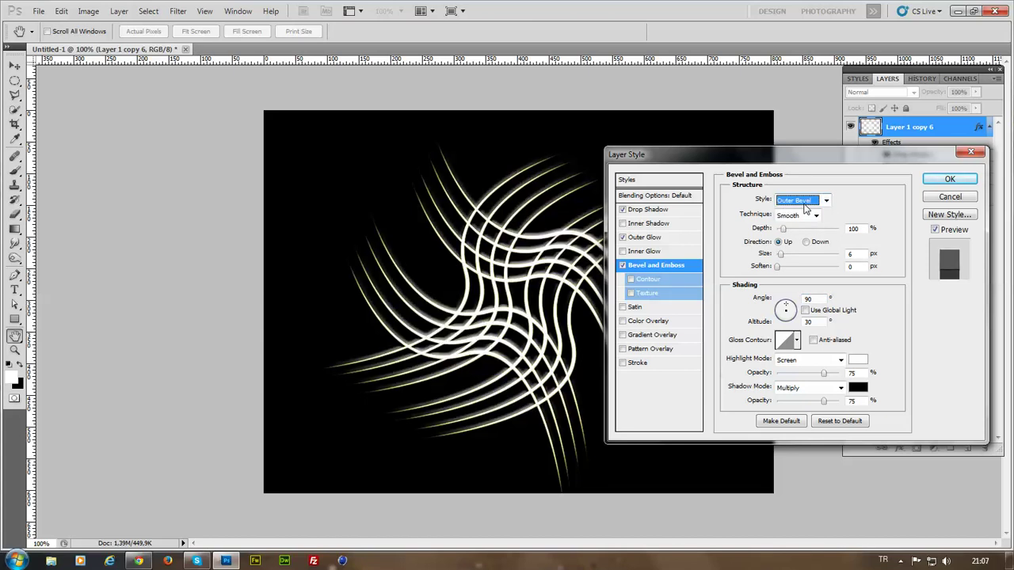
{"action": "key", "text": "Down"}
{"action": "key", "text": "Down"}
{"action": "key", "text": "Down"}
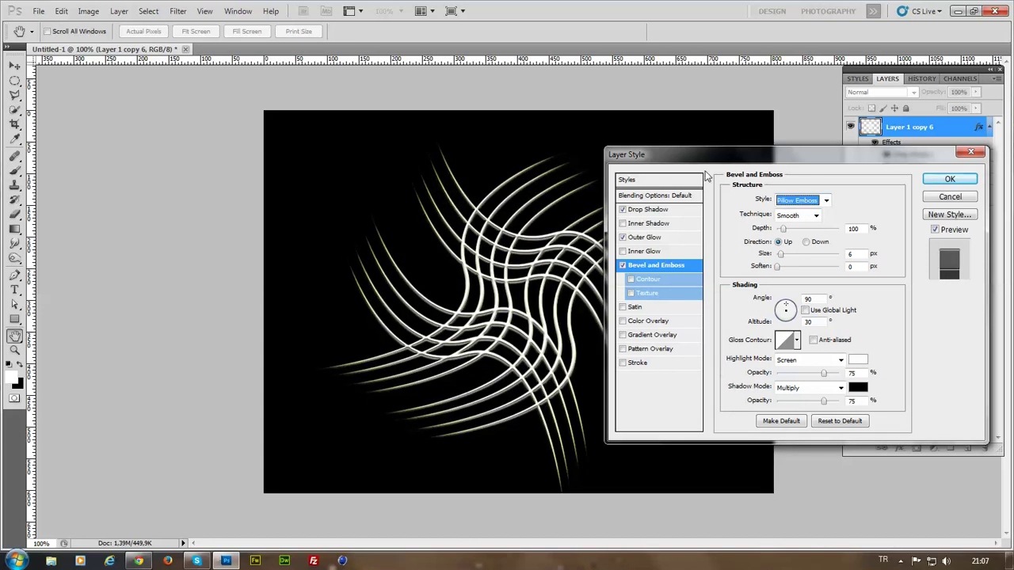
{"action": "left_click_drag", "start_coordinate": [686, 158], "coordinate": [732, 162]}
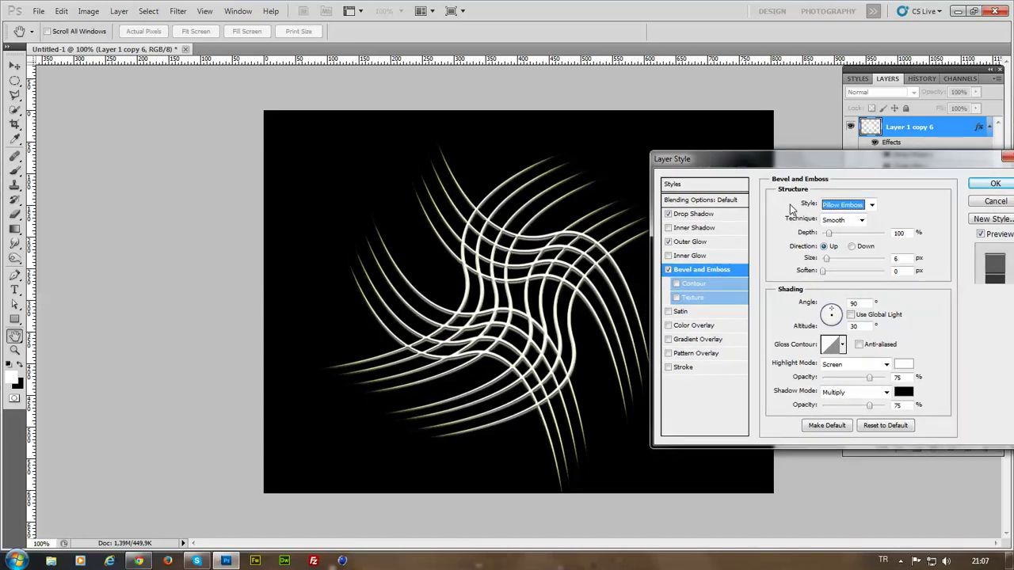
{"action": "left_click_drag", "start_coordinate": [829, 233], "coordinate": [833, 234]}
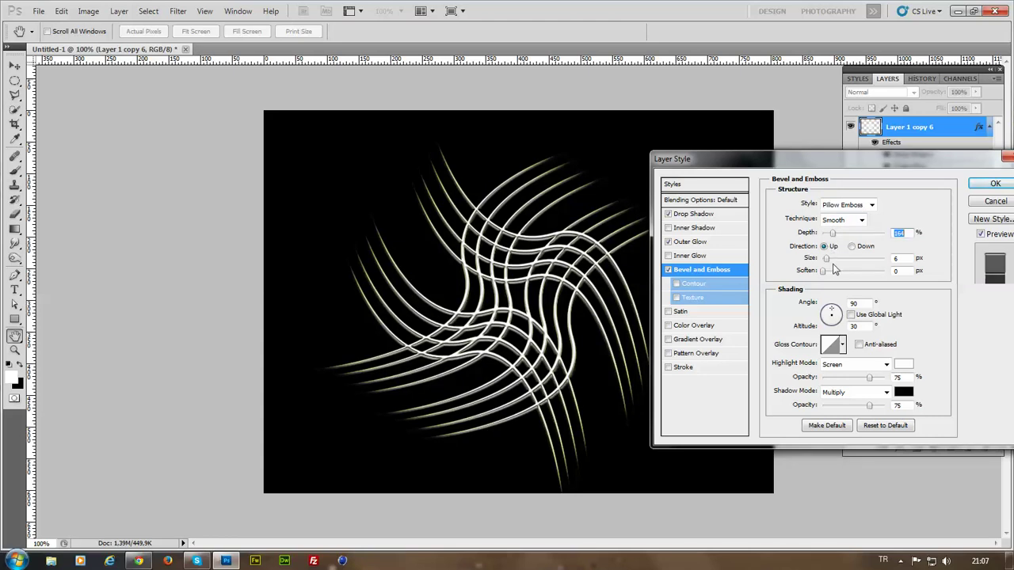
- Set the Pillow Emboss bevel's size to 8 px and soften to 10 px, and change its highlight color to red
{"action": "left_click", "coordinate": [829, 261]}
{"action": "left_click_drag", "start_coordinate": [829, 263], "coordinate": [830, 263]}
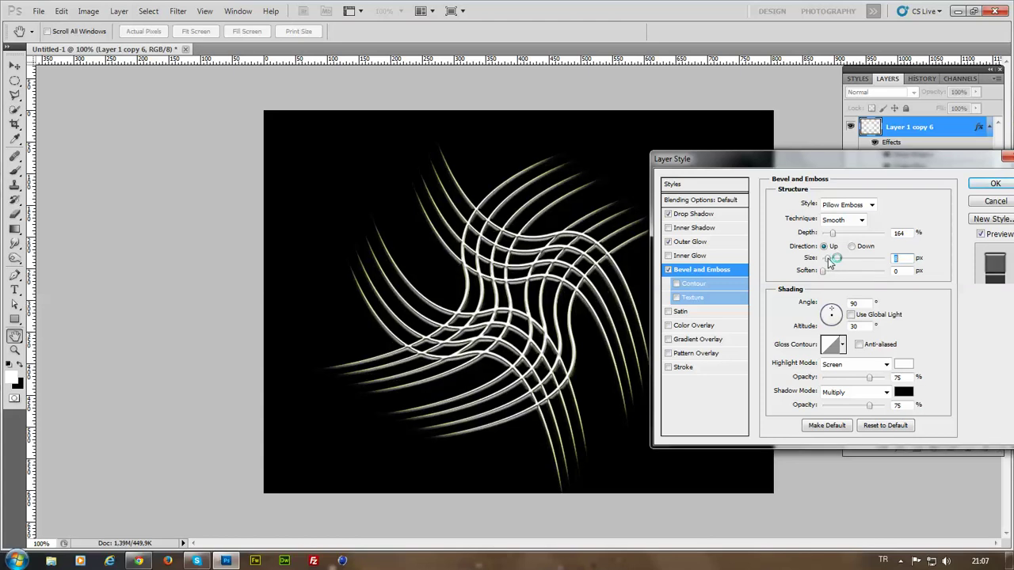
{"action": "left_click", "coordinate": [832, 271]}
{"action": "mouse_move", "coordinate": [833, 271]}
{"action": "left_mouse_down"}
{"action": "mouse_move", "coordinate": [822, 271]}
{"action": "mouse_move", "coordinate": [869, 277]}
{"action": "mouse_move", "coordinate": [860, 274]}
{"action": "left_mouse_up"}
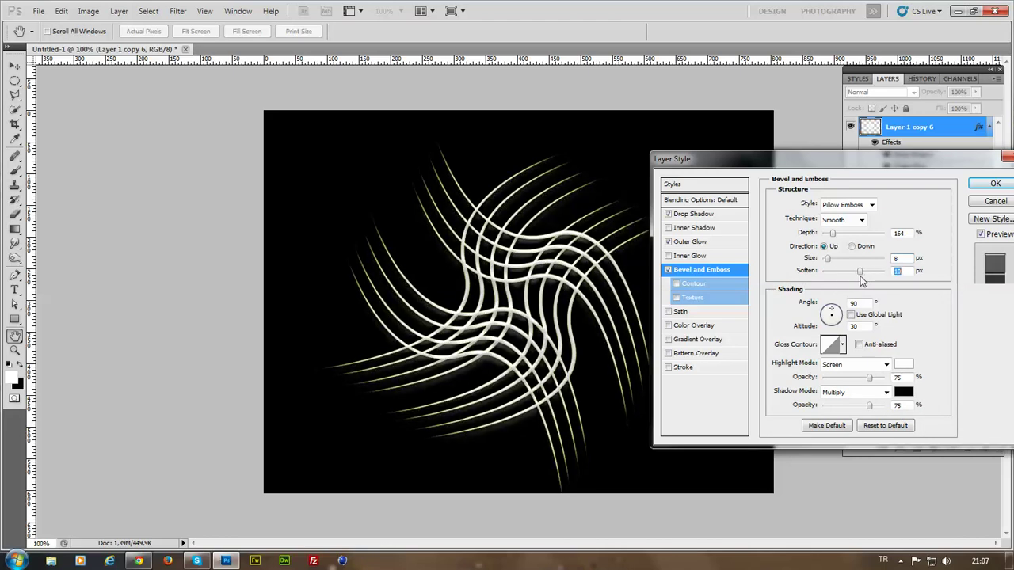
{"action": "left_click", "coordinate": [903, 365]}
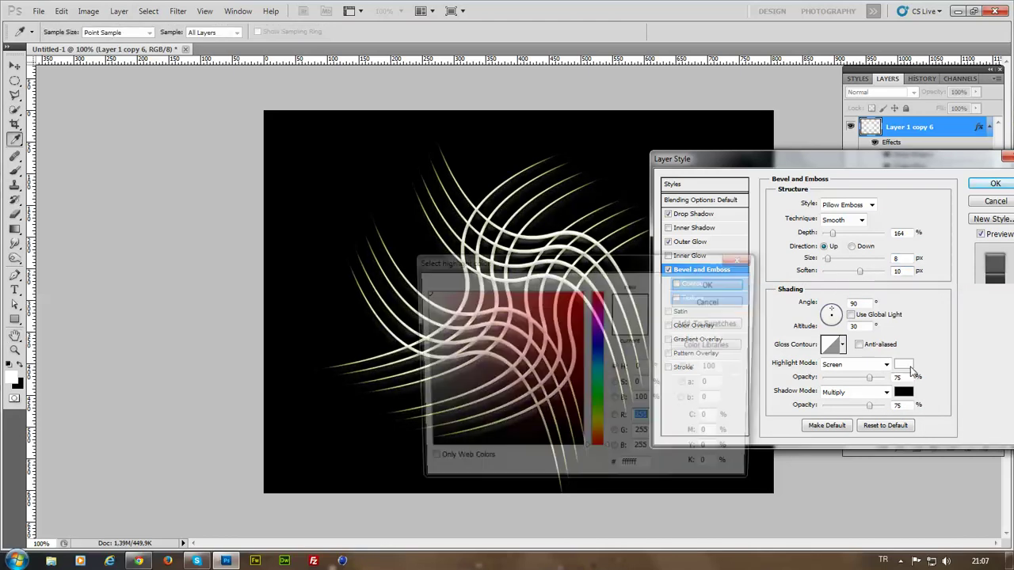
{"action": "left_click_drag", "start_coordinate": [577, 351], "coordinate": [587, 301]}
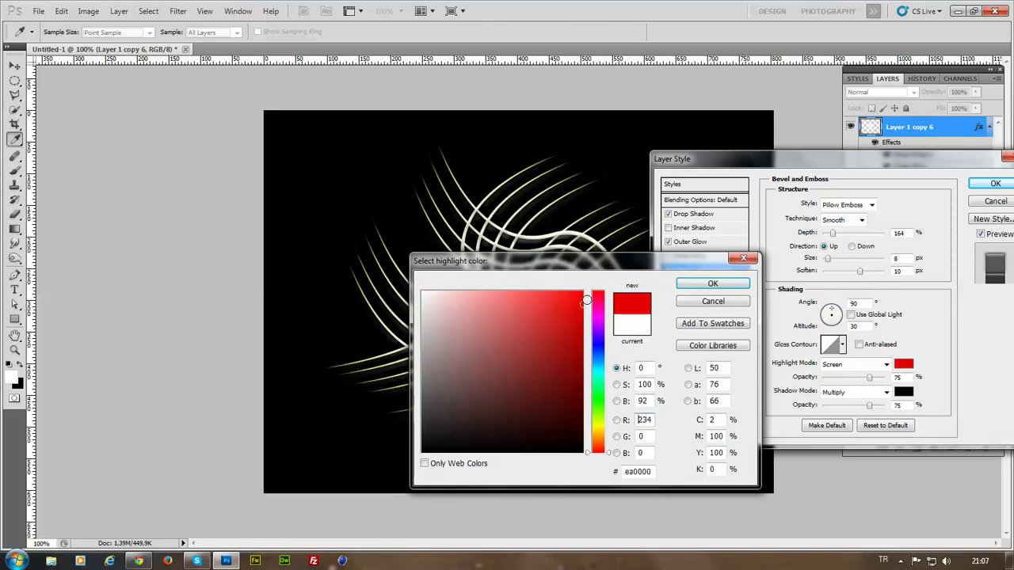
{"action": "left_click", "coordinate": [687, 285]}
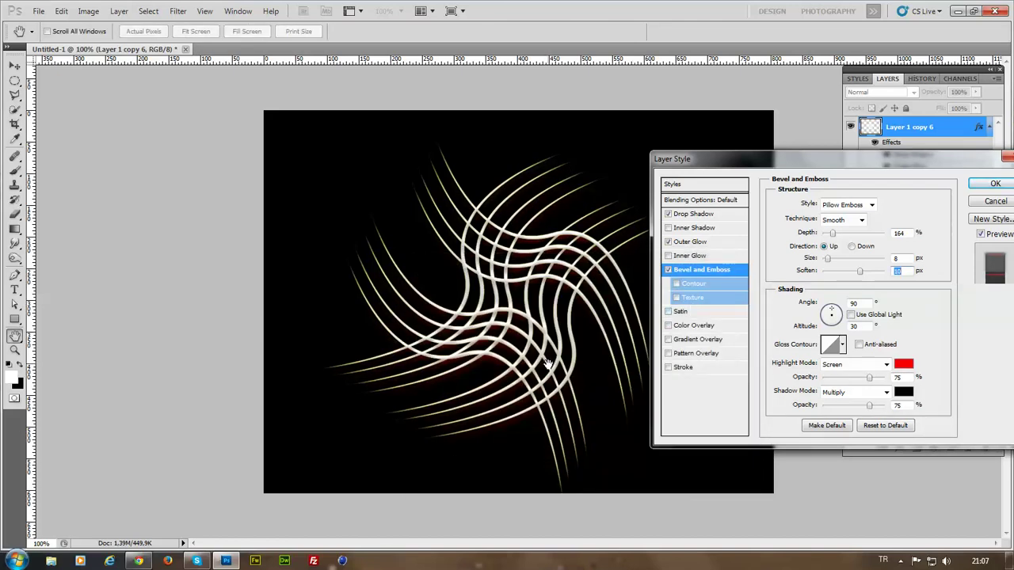
- Try several contour presets on the pattern's bevel and turn the contour off again
{"action": "left_click", "coordinate": [676, 284]}
{"action": "left_click", "coordinate": [690, 283]}
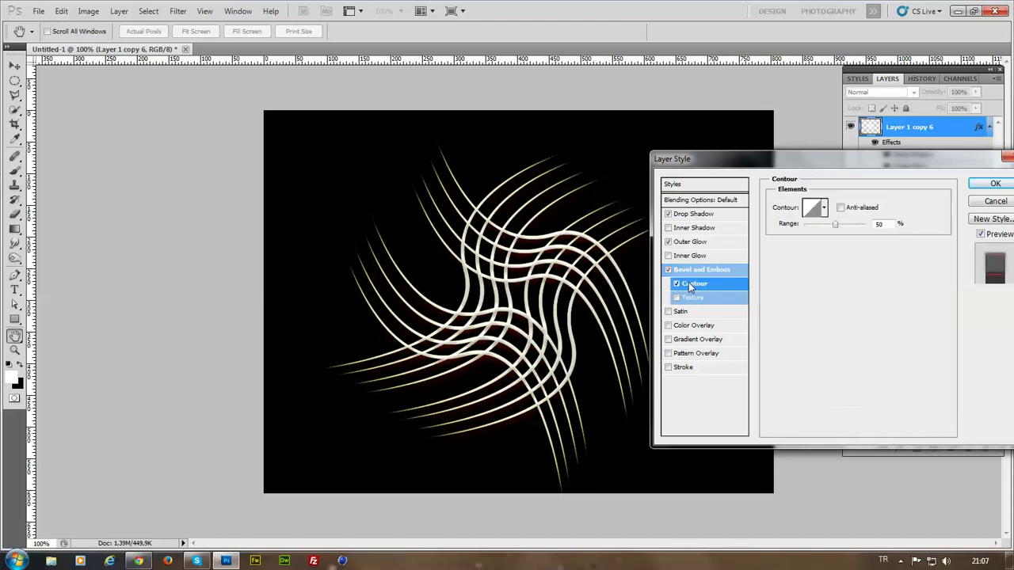
{"action": "left_click", "coordinate": [824, 211]}
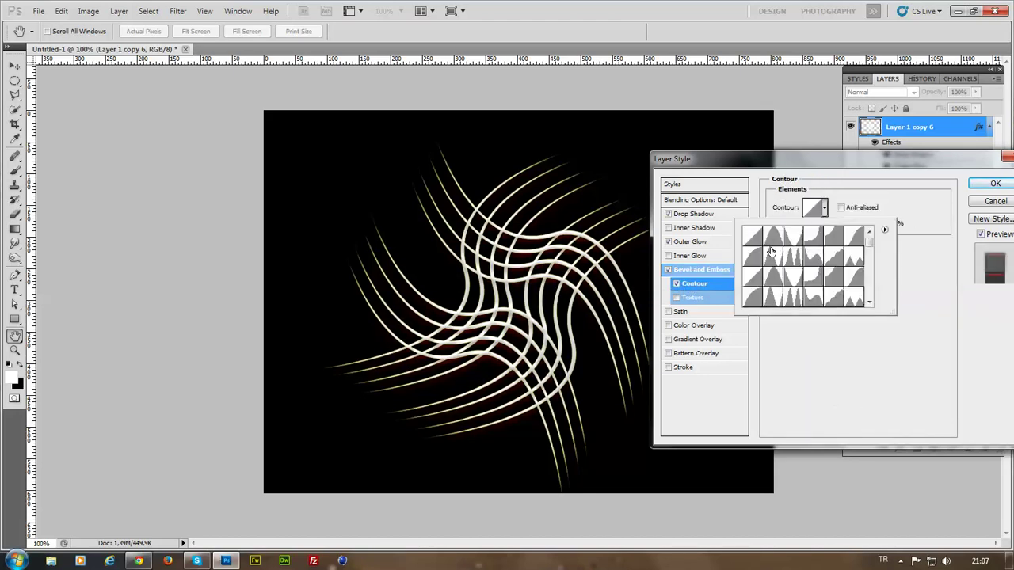
{"action": "scroll", "coordinate": [813, 267], "scroll_direction": "down", "scroll_amount": 4}
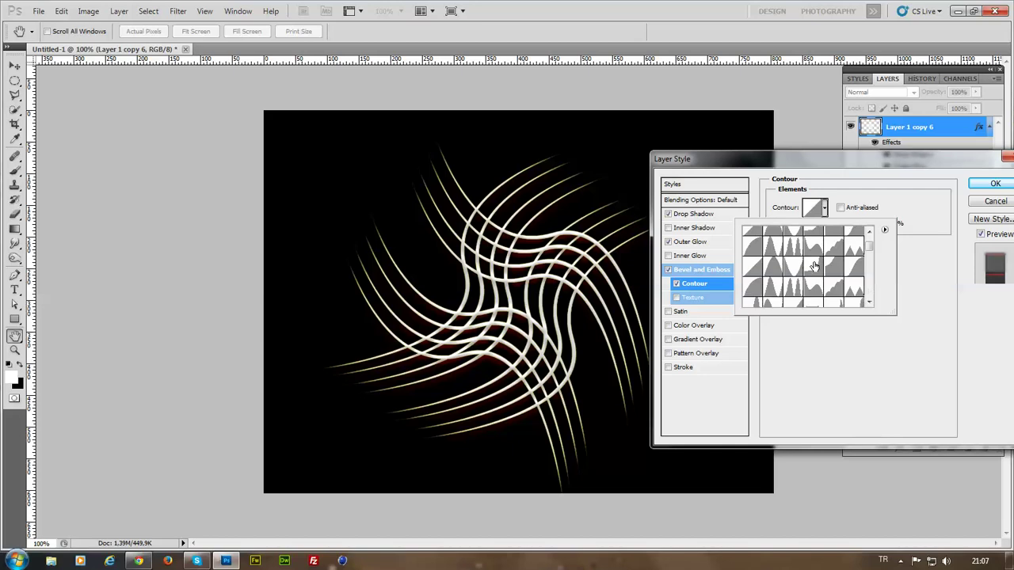
{"action": "left_click", "coordinate": [790, 290]}
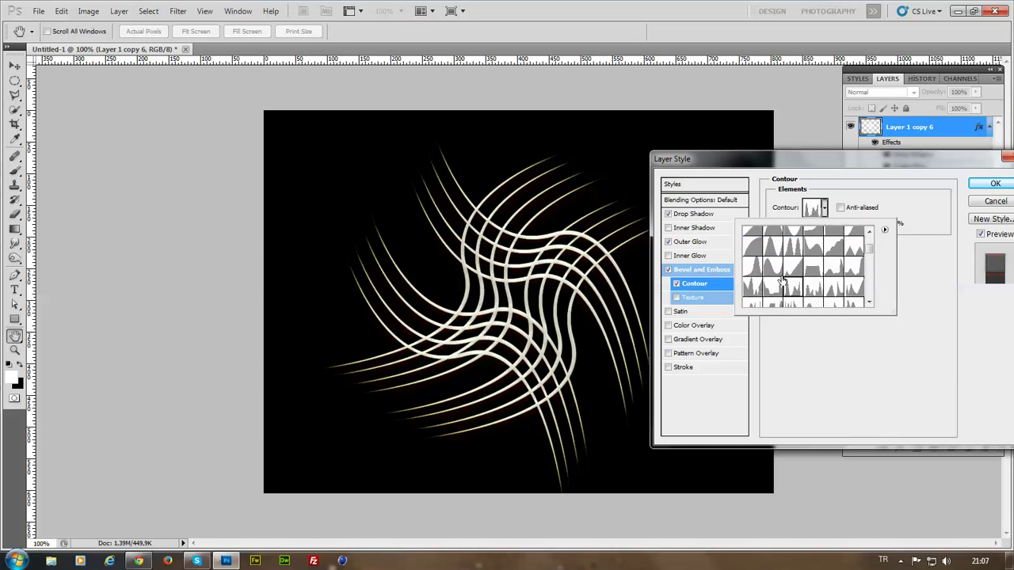
{"action": "left_click", "coordinate": [772, 267]}
{"action": "left_click", "coordinate": [832, 269]}
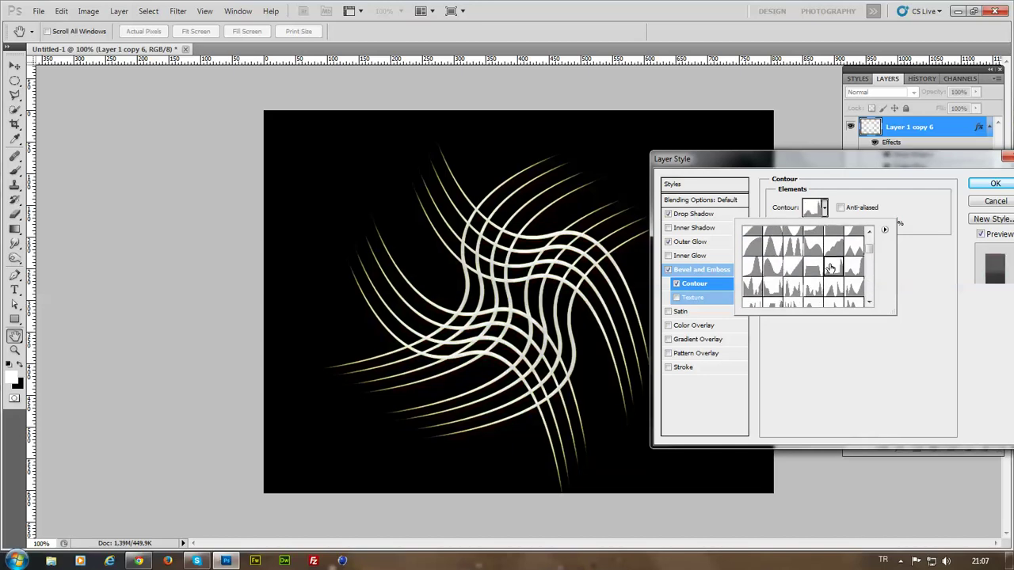
{"action": "left_click", "coordinate": [779, 287]}
{"action": "left_click", "coordinate": [816, 254]}
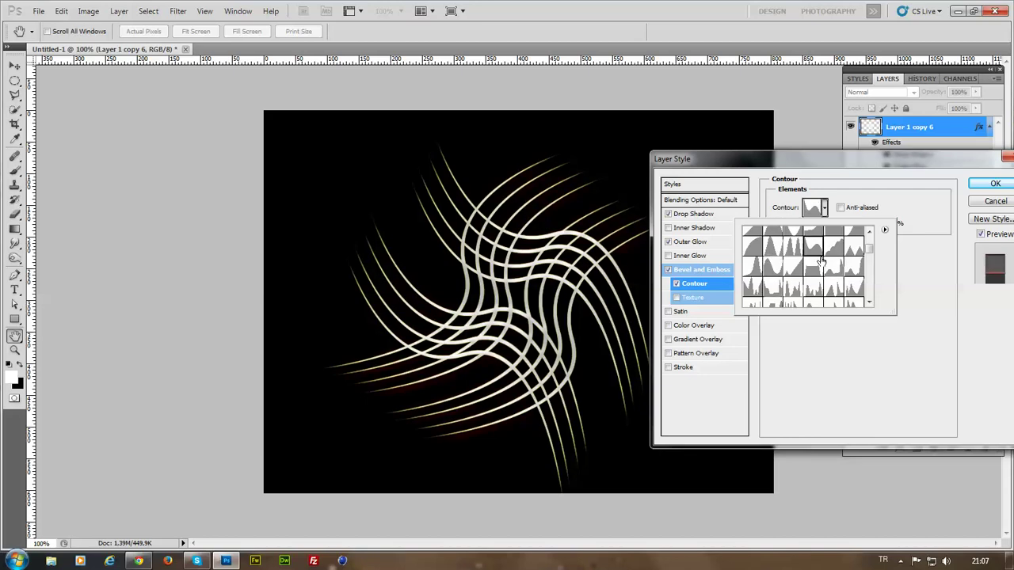
{"action": "left_click", "coordinate": [792, 287]}
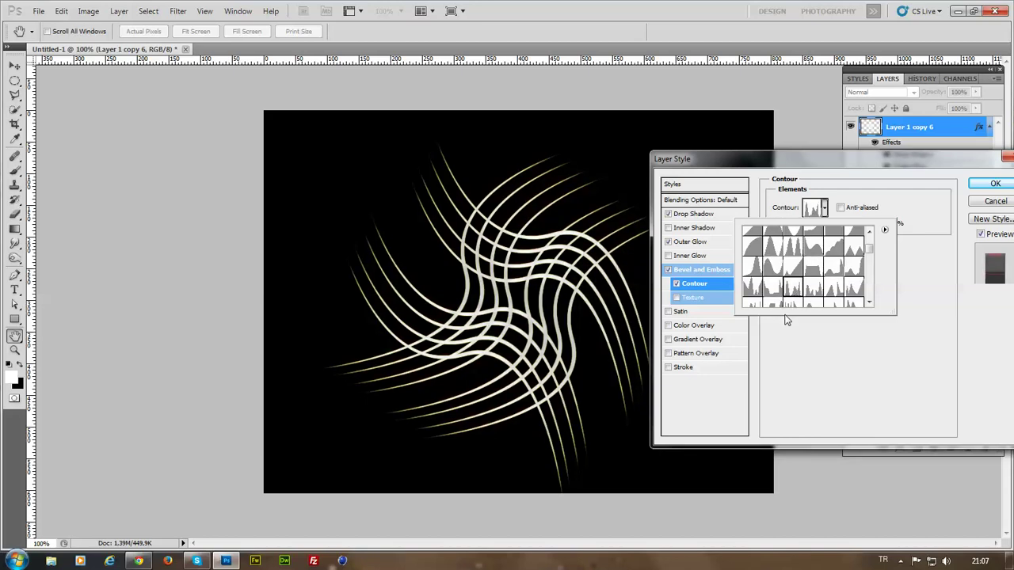
{"action": "left_click", "coordinate": [676, 283]}
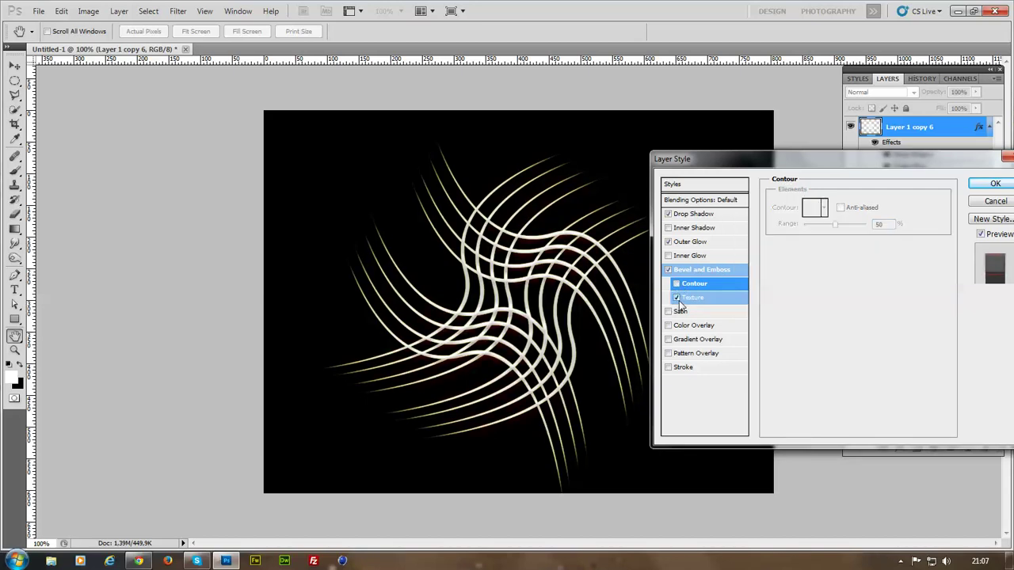
- Try several texture patterns on the bevel and a Satin effect, turning both off again
{"action": "left_click", "coordinate": [680, 297]}
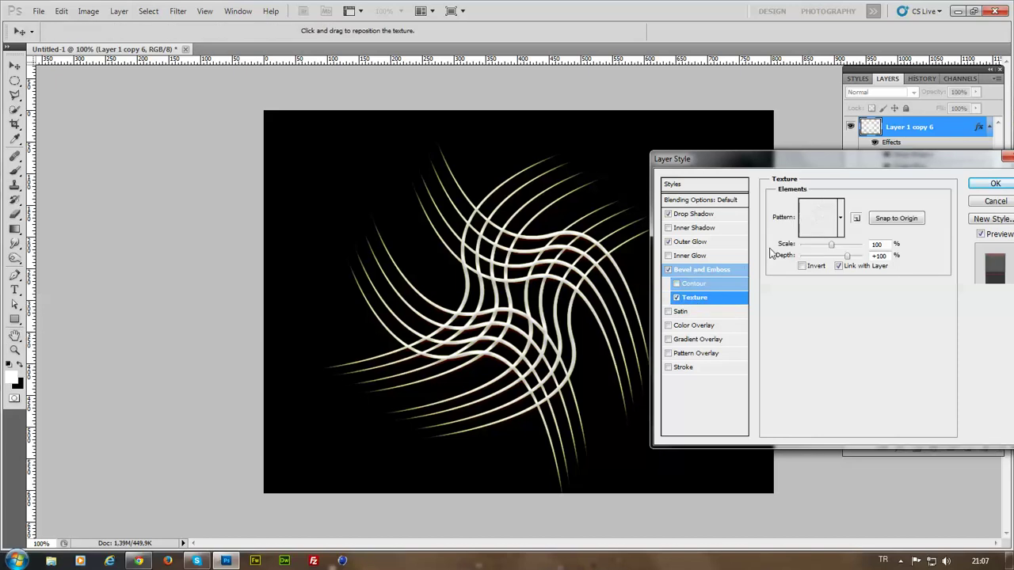
{"action": "left_click", "coordinate": [841, 217]}
{"action": "scroll", "coordinate": [819, 275], "scroll_direction": "down", "scroll_amount": 2}
{"action": "left_click", "coordinate": [779, 295]}
{"action": "left_click", "coordinate": [759, 295]}
{"action": "left_click", "coordinate": [779, 276]}
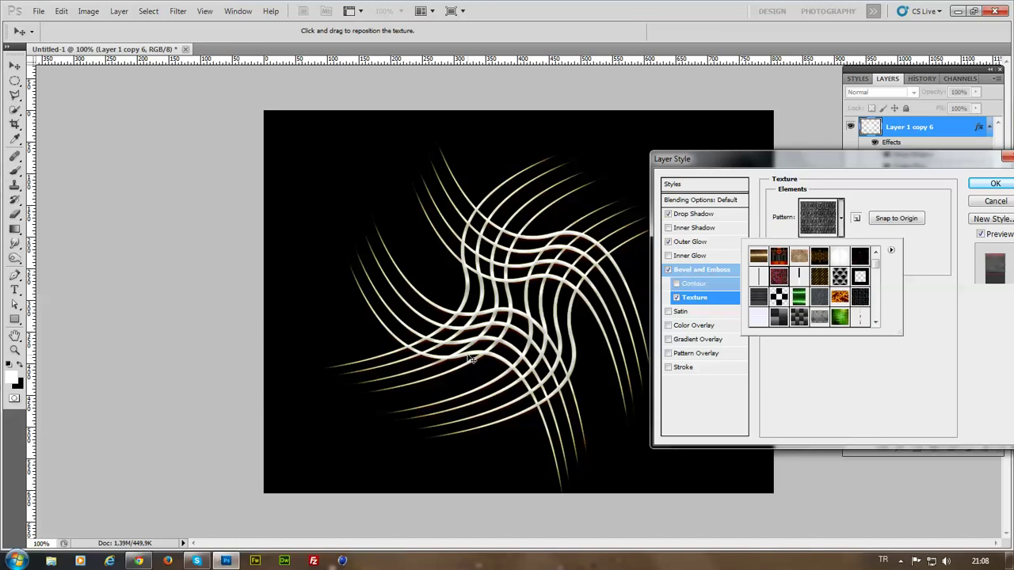
{"action": "left_click", "coordinate": [821, 380]}
{"action": "left_click", "coordinate": [676, 297]}
{"action": "left_click", "coordinate": [670, 313]}
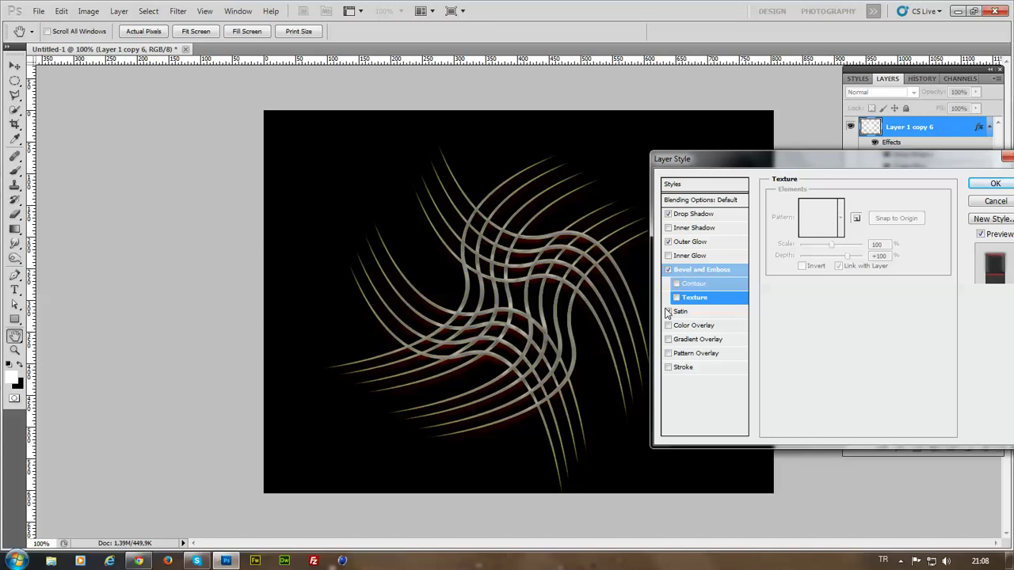
{"action": "left_click", "coordinate": [667, 312]}
- Try a Color Overlay in red (#ee0606) on the pattern layer
{"action": "left_click", "coordinate": [669, 325]}
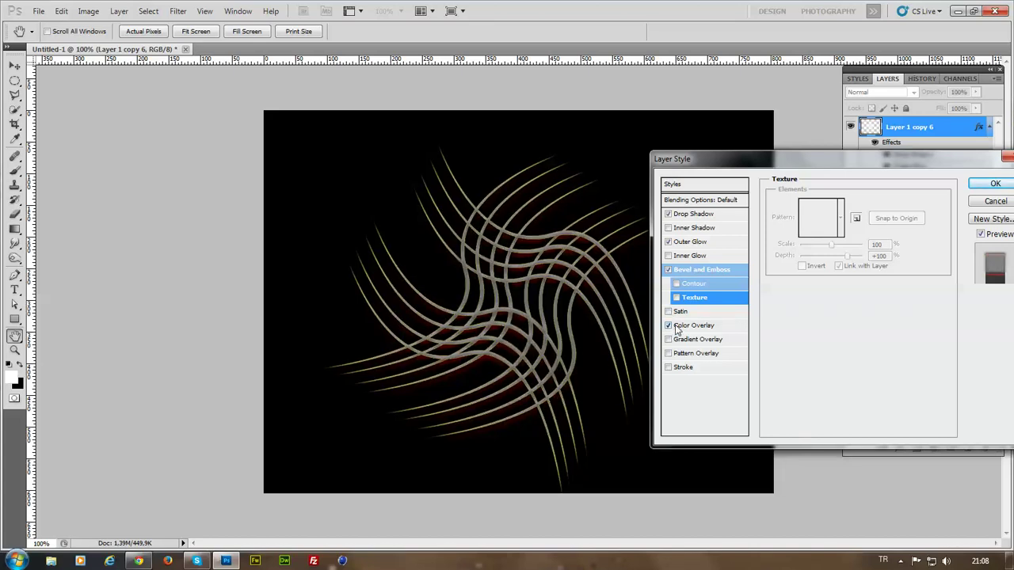
{"action": "left_click", "coordinate": [705, 326]}
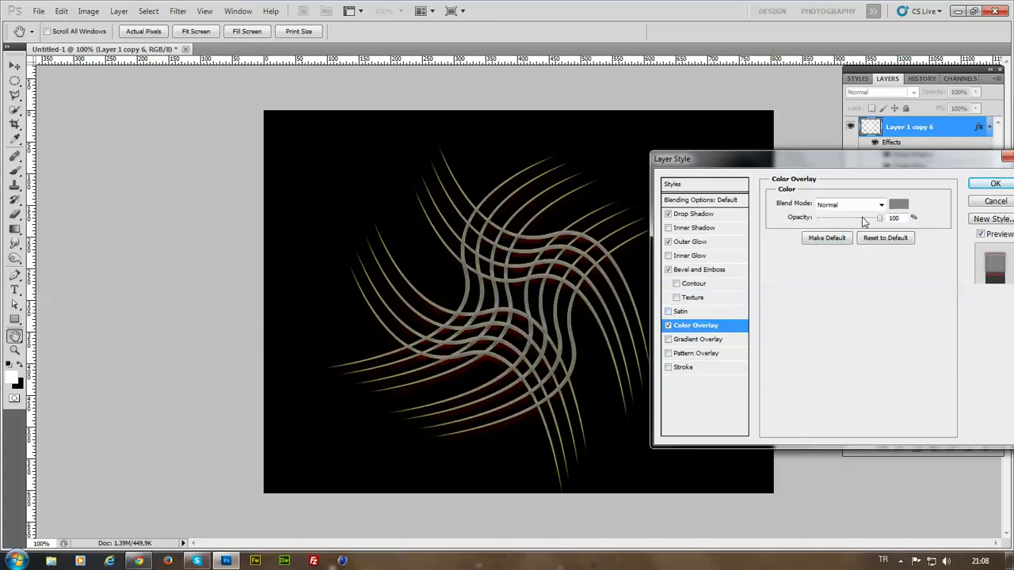
{"action": "left_click", "coordinate": [898, 205]}
{"action": "left_click", "coordinate": [579, 302]}
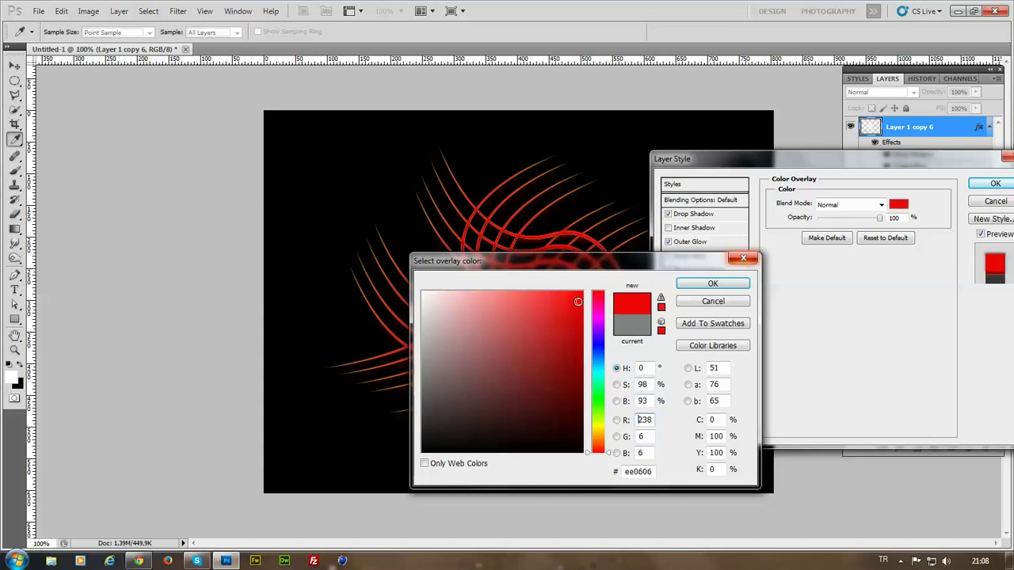
{"action": "left_click", "coordinate": [702, 283]}
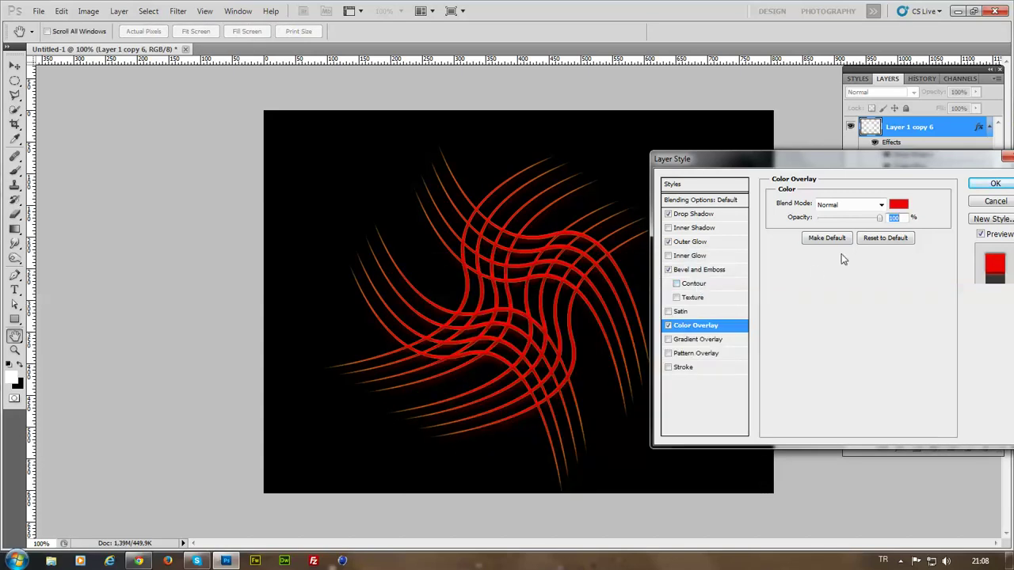
- Turn off the Bevel and Emboss, Outer Glow, Drop Shadow and Color Overlay effects on the pattern layer
{"action": "left_click", "coordinate": [670, 271]}
{"action": "left_click", "coordinate": [668, 242]}
{"action": "left_click", "coordinate": [668, 214]}
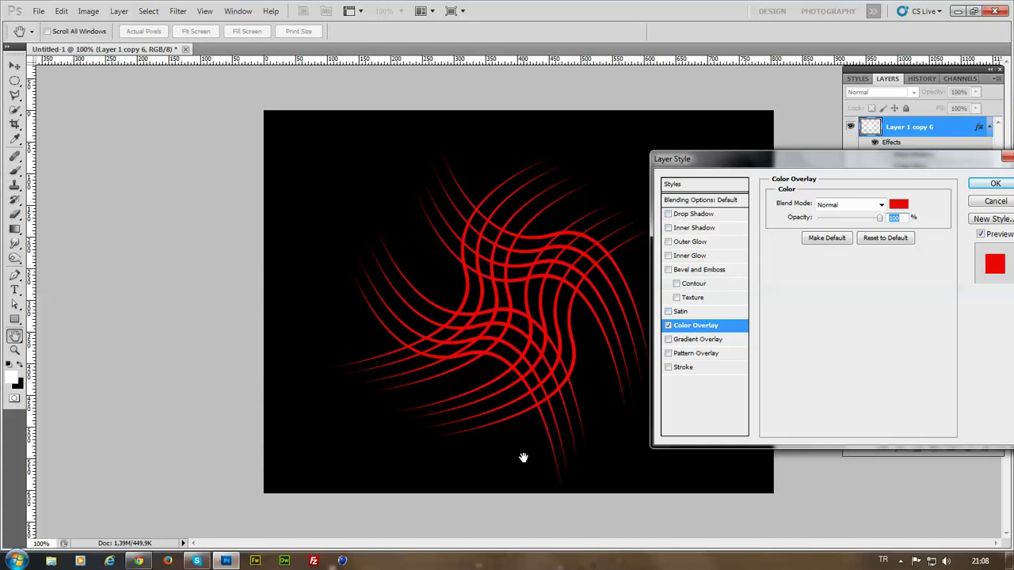
{"action": "left_click", "coordinate": [668, 326]}
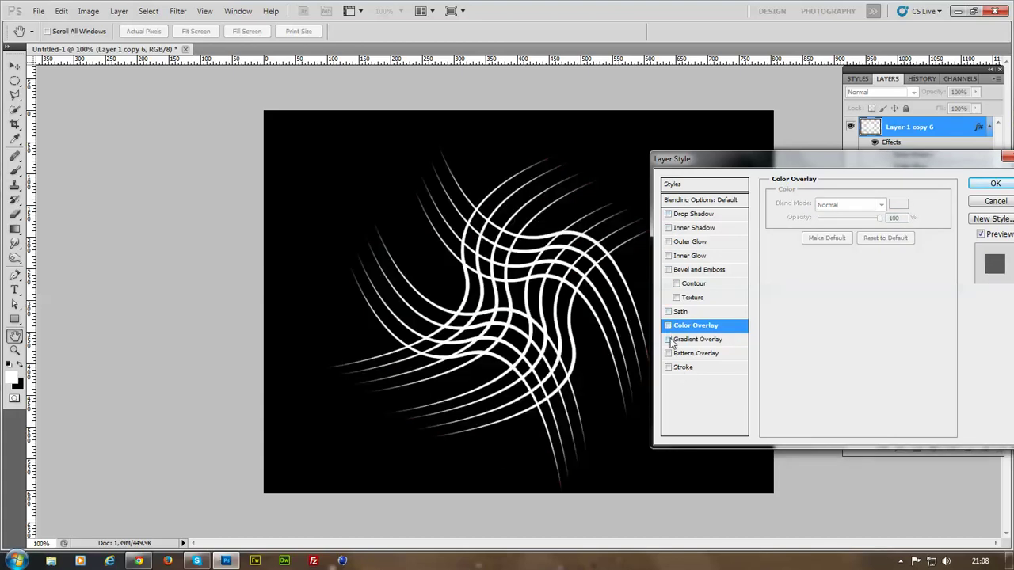
- Add a linear Gradient Overlay to the pattern layer and set its scale to 150%
{"action": "left_click", "coordinate": [668, 339]}
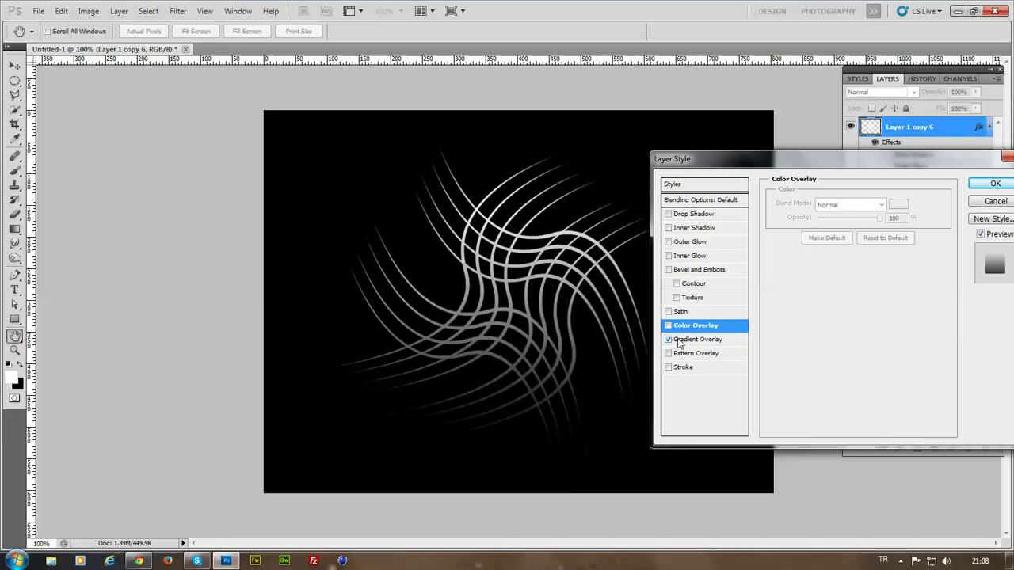
{"action": "left_click", "coordinate": [681, 341]}
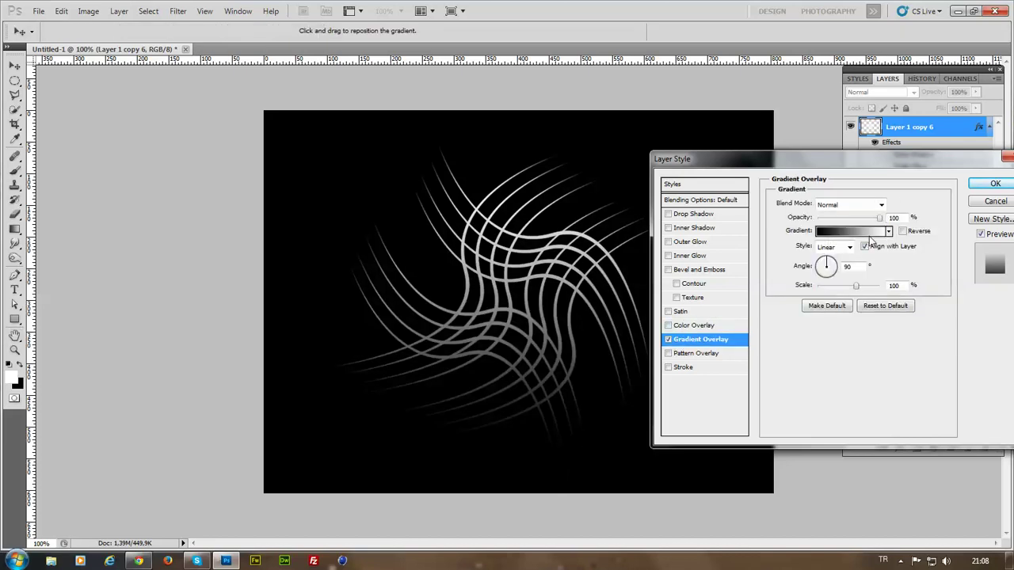
{"action": "double_click", "coordinate": [893, 285]}
{"action": "type", "text": "10"}
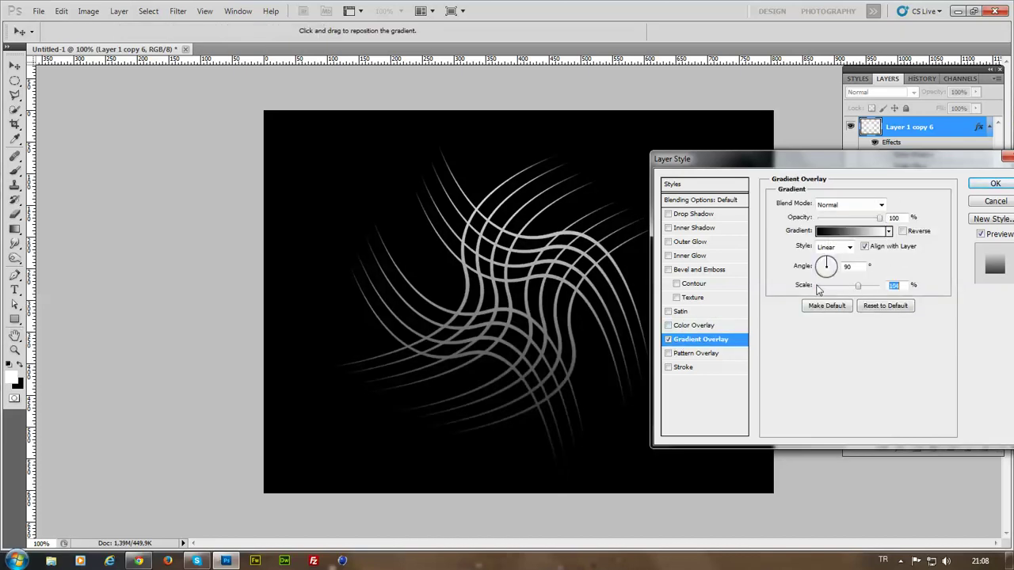
{"action": "left_click_drag", "start_coordinate": [809, 291], "coordinate": [908, 295]}
- Try out gradient presets for the Gradient Overlay and settle on the pale pink to black gradient
{"action": "left_click", "coordinate": [888, 232]}
{"action": "scroll", "coordinate": [855, 294], "scroll_direction": "down", "scroll_amount": 1}
{"action": "left_click", "coordinate": [830, 361]}
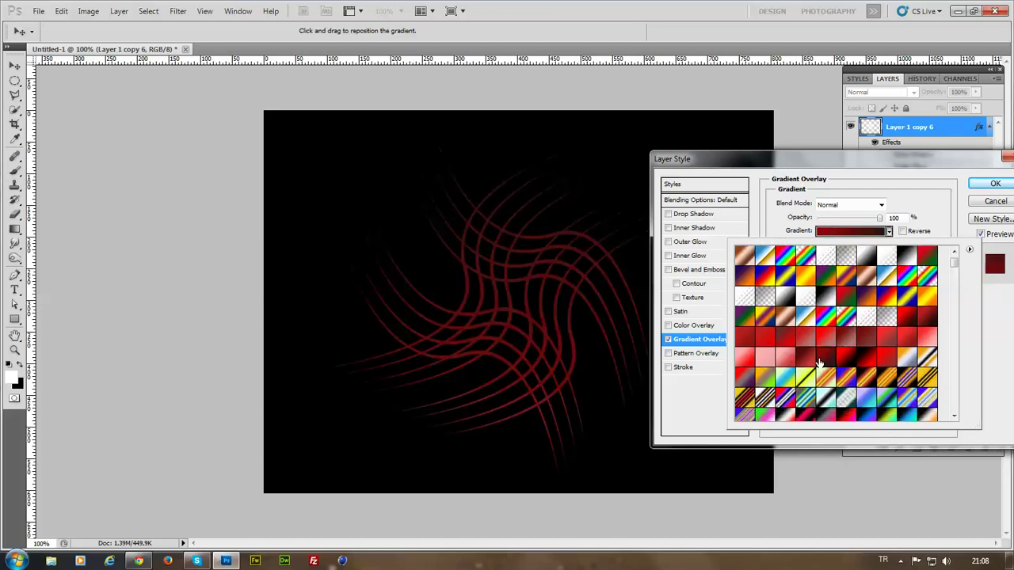
{"action": "left_click", "coordinate": [797, 339]}
{"action": "left_click", "coordinate": [791, 325]}
{"action": "scroll", "coordinate": [758, 349], "scroll_direction": "down", "scroll_amount": 4}
{"action": "scroll", "coordinate": [758, 353], "scroll_direction": "down", "scroll_amount": 4}
{"action": "left_click", "coordinate": [828, 363]}
{"action": "left_click", "coordinate": [811, 382]}
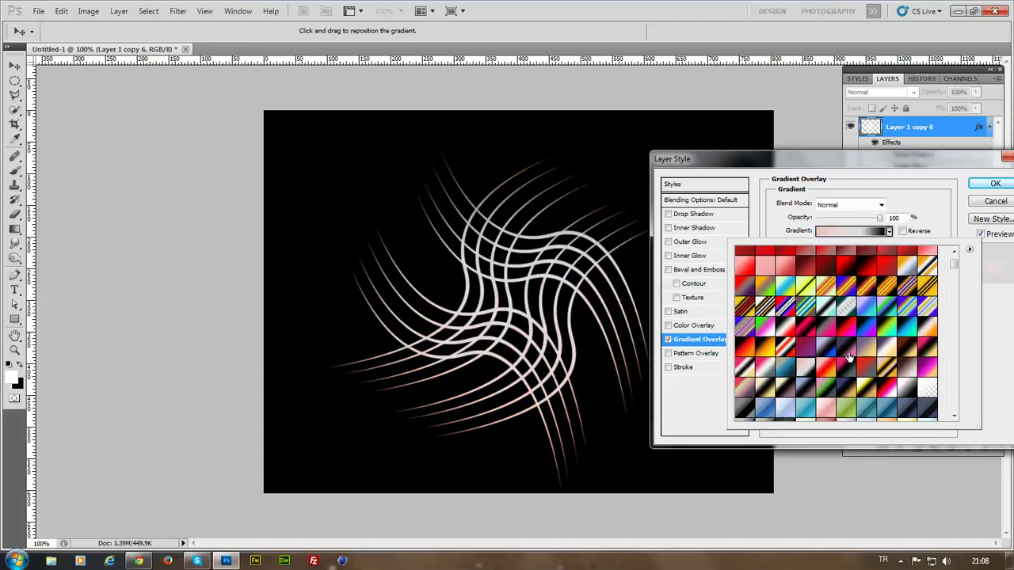
{"action": "left_click", "coordinate": [852, 358]}
{"action": "left_click", "coordinate": [825, 363]}
{"action": "left_click", "coordinate": [821, 360]}
{"action": "left_click", "coordinate": [808, 374]}
{"action": "left_click", "coordinate": [698, 416]}
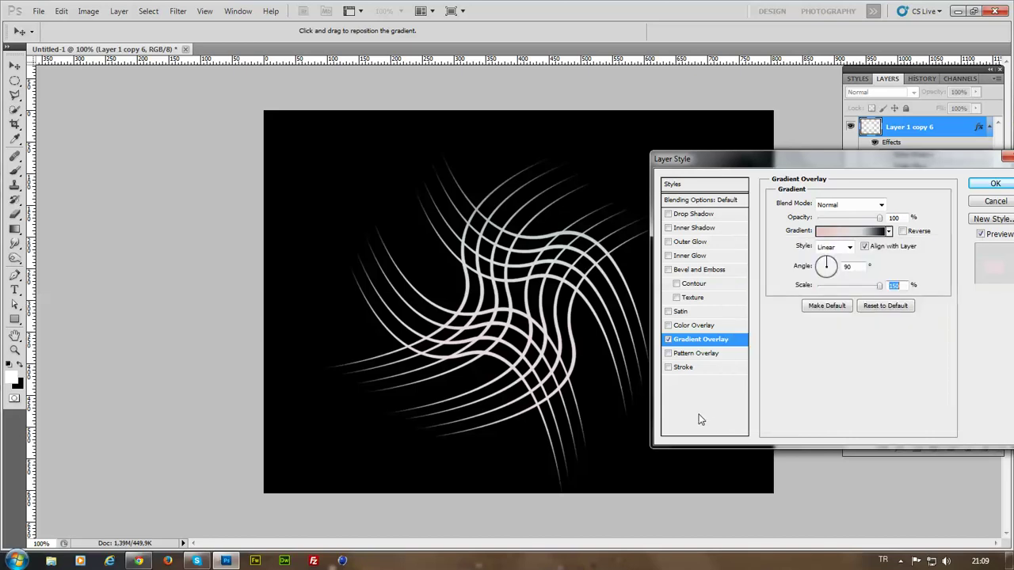
- Add a Pattern Overlay to the layer and lower the Gradient Overlay's opacity to almost zero
{"action": "left_click", "coordinate": [713, 360]}
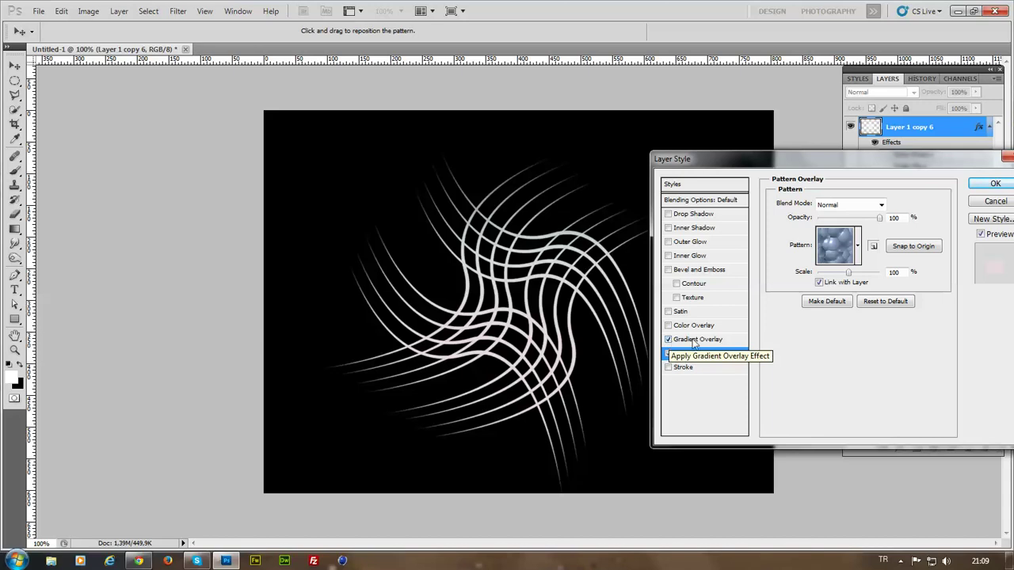
{"action": "left_click", "coordinate": [694, 342]}
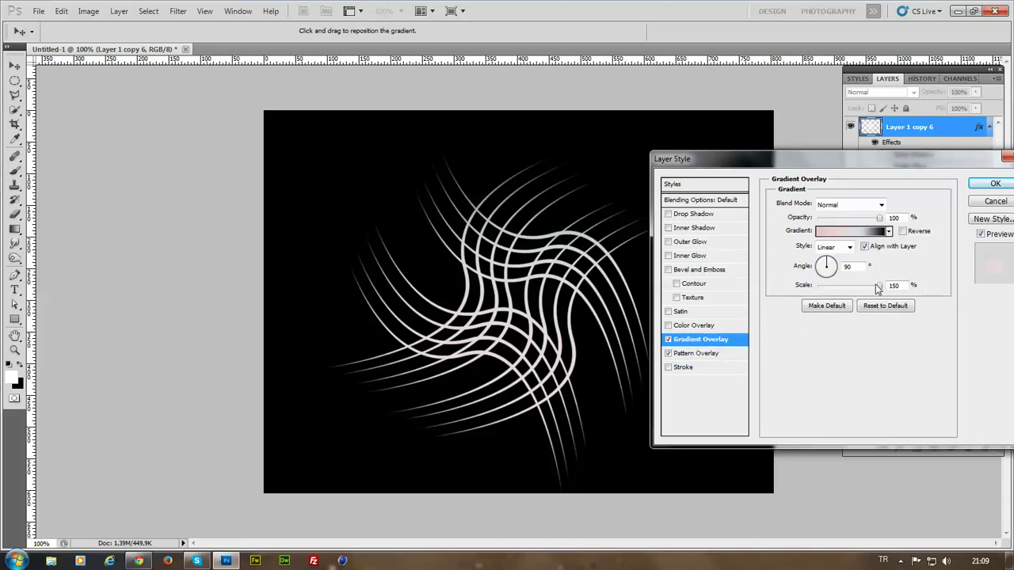
{"action": "left_click_drag", "start_coordinate": [879, 218], "coordinate": [821, 227]}
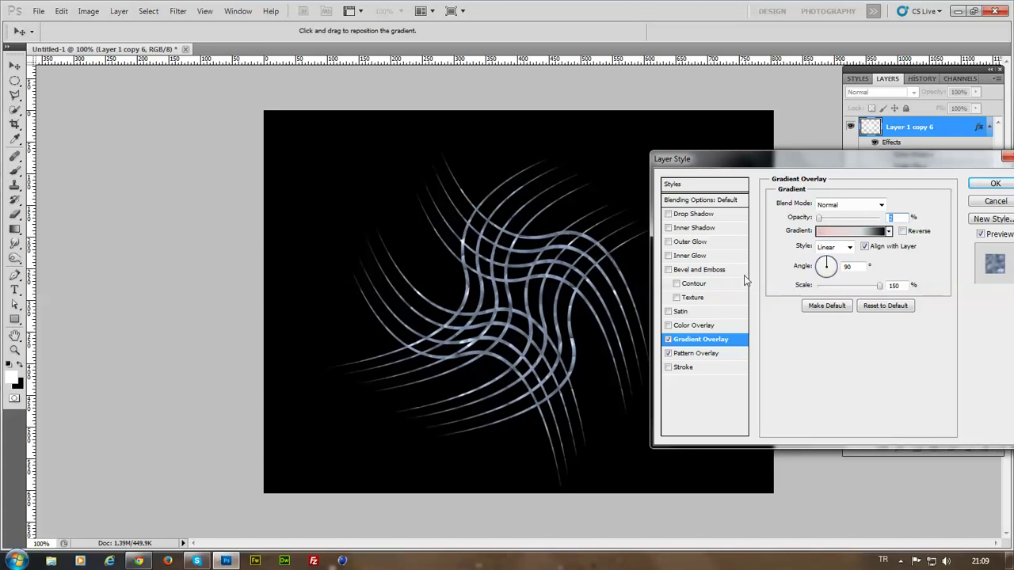
- Try out several patterns for the Pattern Overlay, ending with the dark grey stone-like texture
{"action": "left_click", "coordinate": [707, 355]}
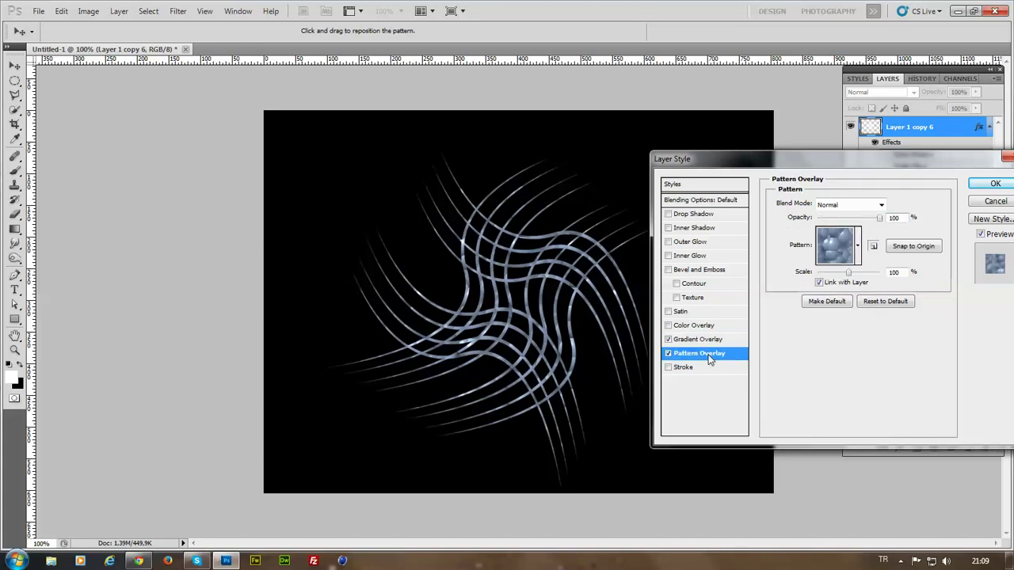
{"action": "left_click", "coordinate": [858, 245]}
{"action": "left_click", "coordinate": [819, 306]}
{"action": "left_click", "coordinate": [816, 325]}
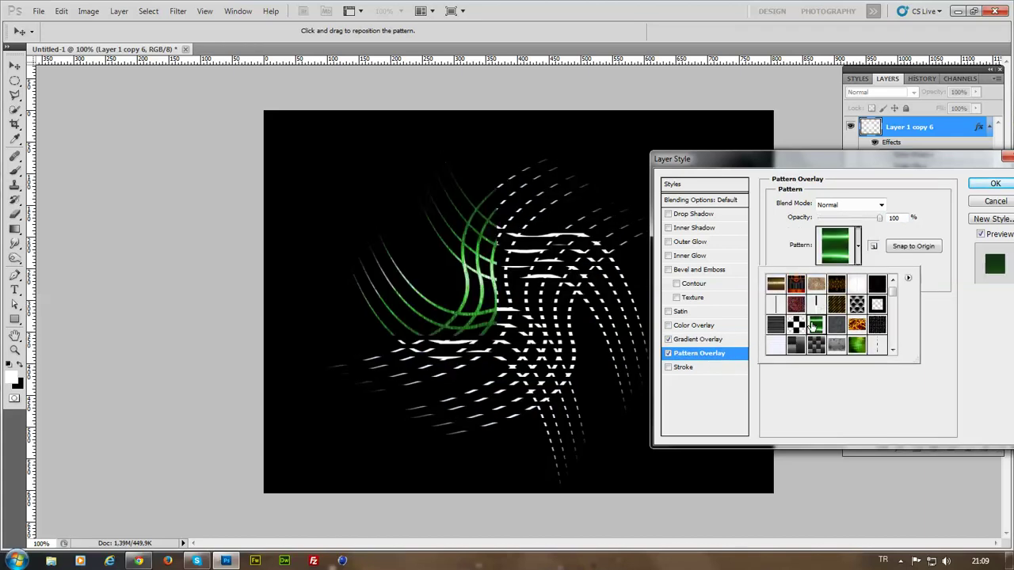
{"action": "left_click", "coordinate": [836, 324]}
{"action": "left_click", "coordinate": [857, 345]}
{"action": "left_click", "coordinate": [788, 347]}
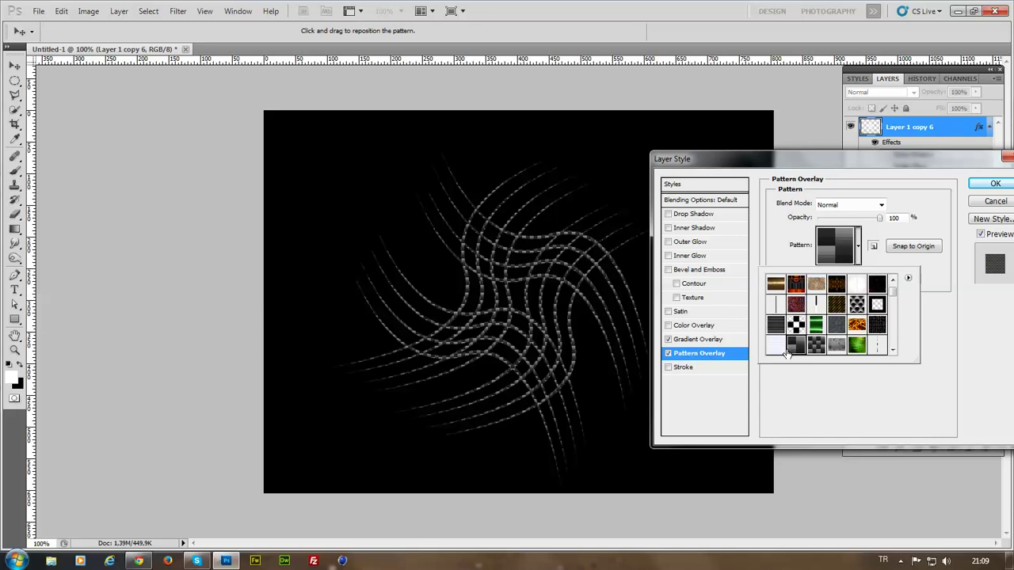
{"action": "scroll", "coordinate": [816, 346], "scroll_direction": "down", "scroll_amount": 1}
{"action": "left_click", "coordinate": [816, 345]}
{"action": "left_click", "coordinate": [796, 346]}
{"action": "left_click", "coordinate": [831, 346]}
{"action": "left_click", "coordinate": [854, 325]}
{"action": "left_click", "coordinate": [832, 315]}
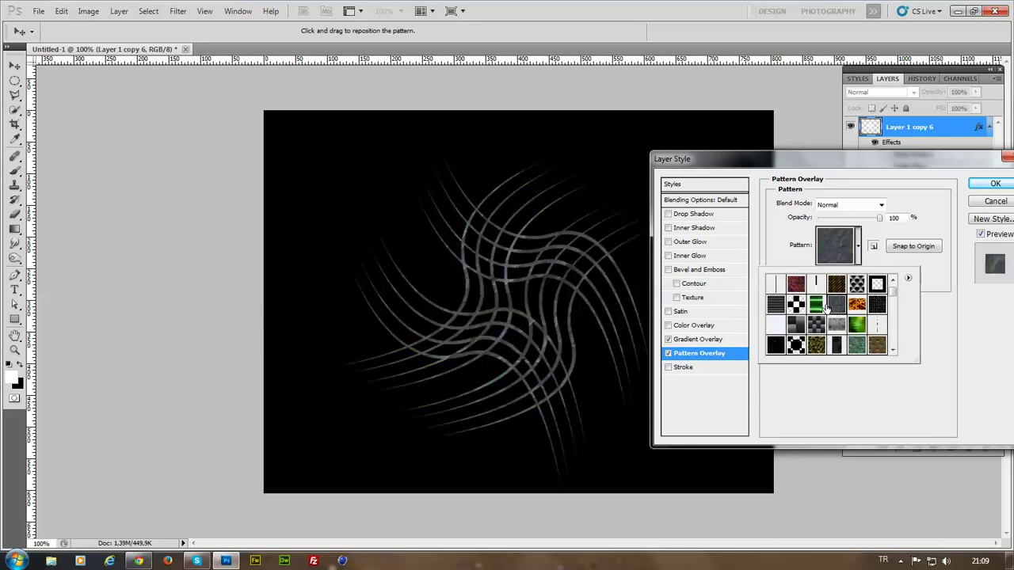
- Turn off the Pattern Overlay and set the Gradient Overlay's opacity to 100%
{"action": "left_click", "coordinate": [670, 358]}
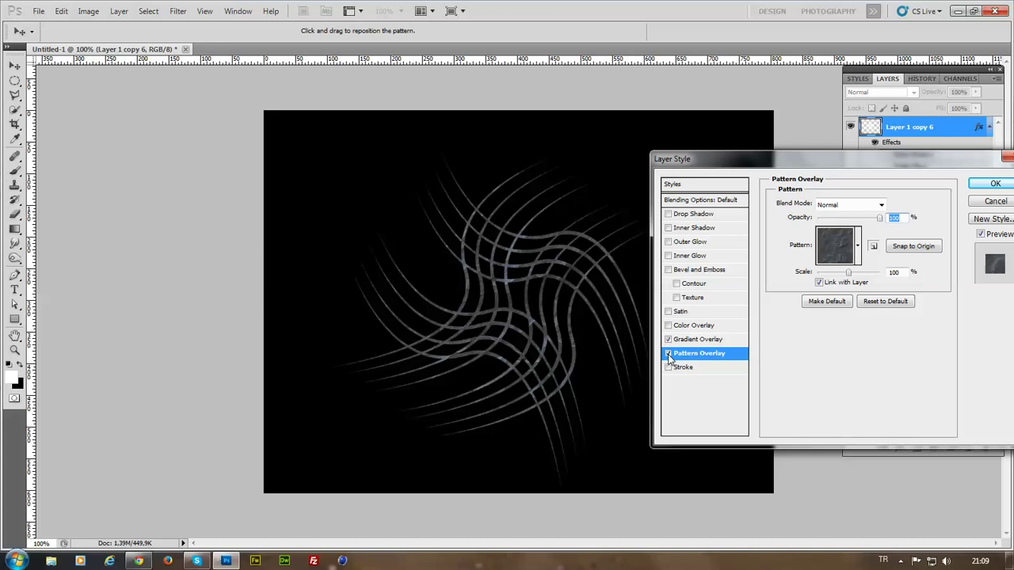
{"action": "left_click", "coordinate": [669, 356]}
{"action": "left_click", "coordinate": [675, 340]}
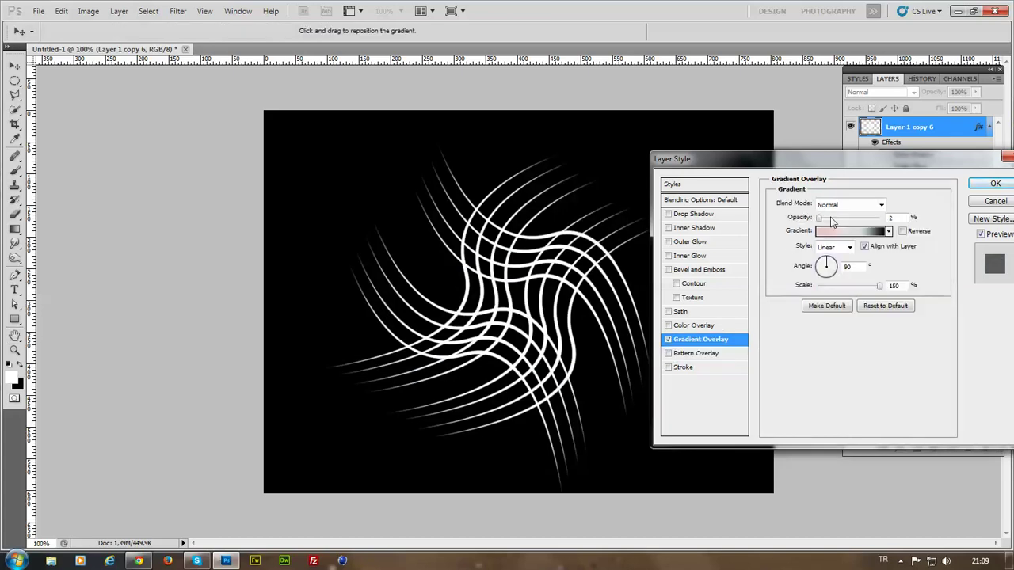
{"action": "left_click_drag", "start_coordinate": [832, 222], "coordinate": [951, 212]}
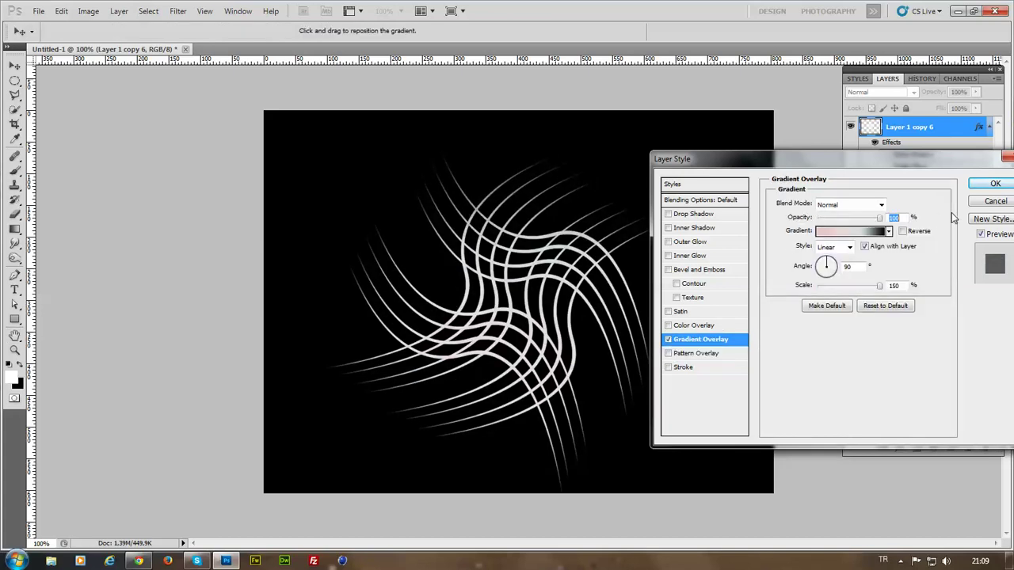
- Add a Stroke effect to the pattern layer and set its color to red (eb0c0c)
{"action": "left_click", "coordinate": [684, 370]}
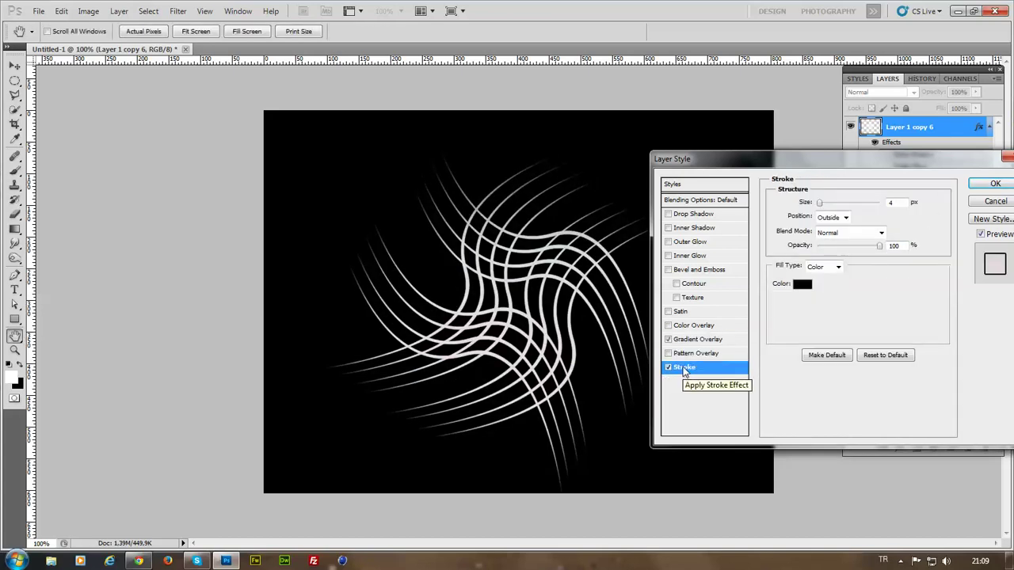
{"action": "left_click", "coordinate": [802, 284]}
{"action": "left_click", "coordinate": [559, 328]}
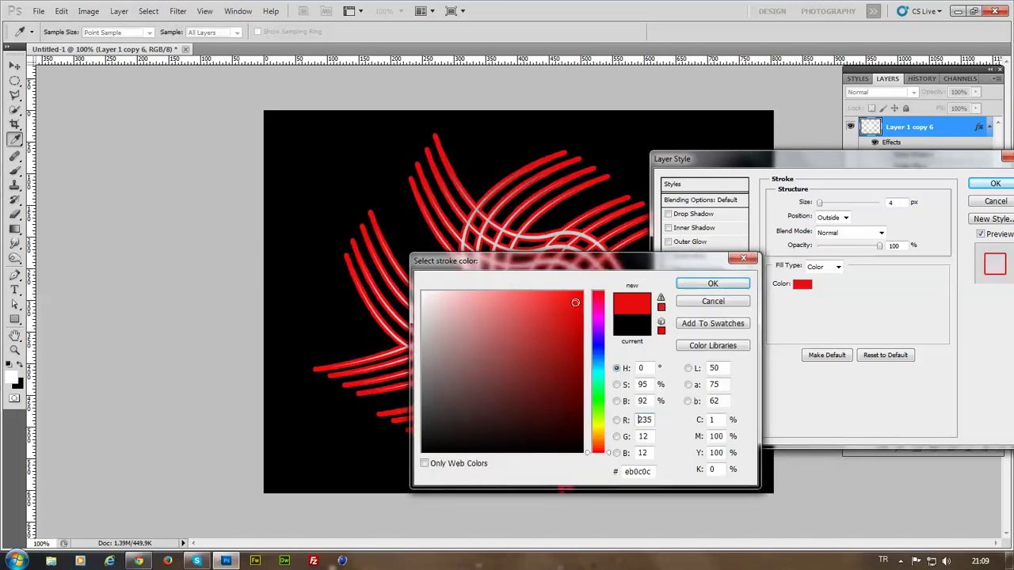
{"action": "left_click", "coordinate": [714, 283]}
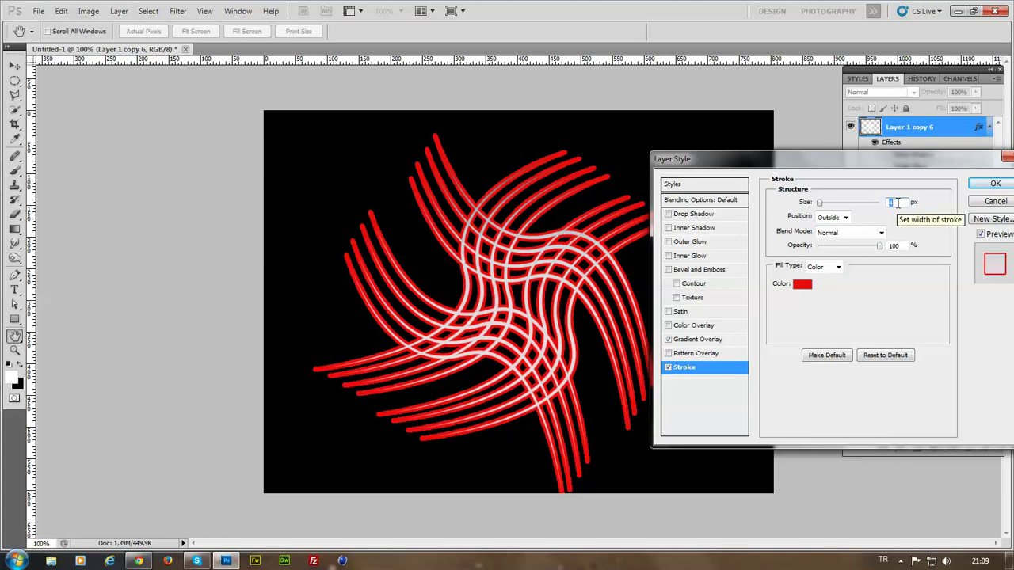
- Reduce the Stroke size to 1 px and its opacity to 24%
{"action": "key", "text": "Down"}
{"action": "key", "text": "Down"}
{"action": "key", "text": "Down"}
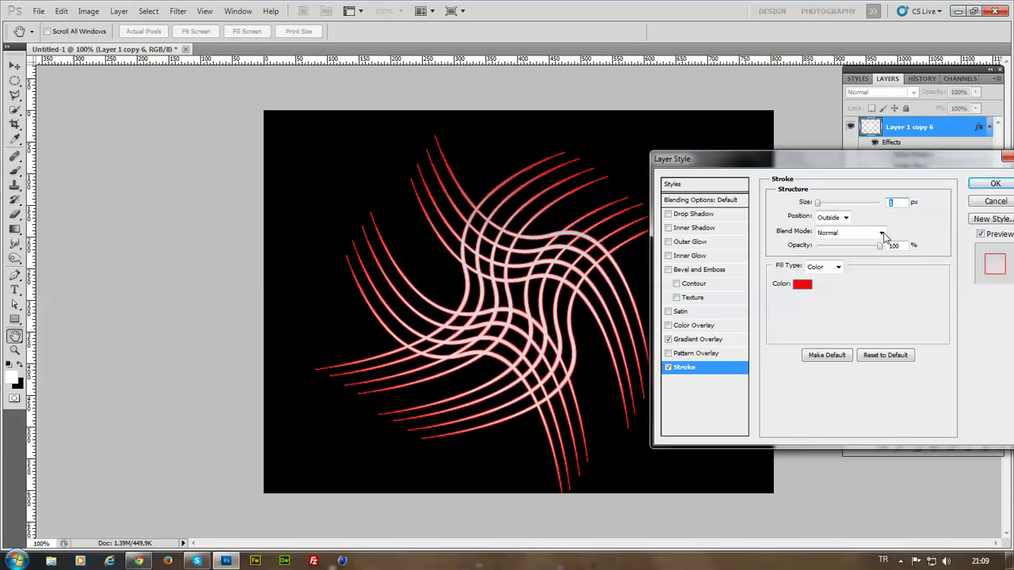
{"action": "mouse_move", "coordinate": [880, 245]}
{"action": "left_mouse_down"}
{"action": "mouse_move", "coordinate": [821, 250]}
{"action": "mouse_move", "coordinate": [878, 251]}
{"action": "mouse_move", "coordinate": [836, 263]}
{"action": "left_mouse_up"}
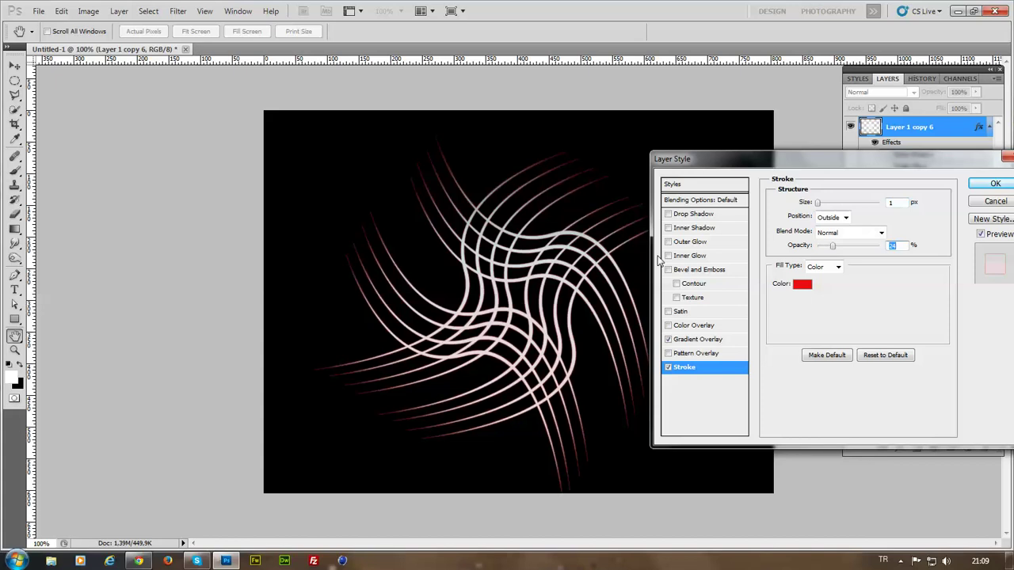
{"action": "mouse_move", "coordinate": [821, 204]}
{"action": "left_mouse_down"}
{"action": "mouse_move", "coordinate": [873, 206]}
{"action": "mouse_move", "coordinate": [748, 227]}
{"action": "left_mouse_up"}
- Change the Stroke fill type to Gradient and choose the red to black gradient, keeping the size at 1 px
{"action": "left_click", "coordinate": [838, 268]}
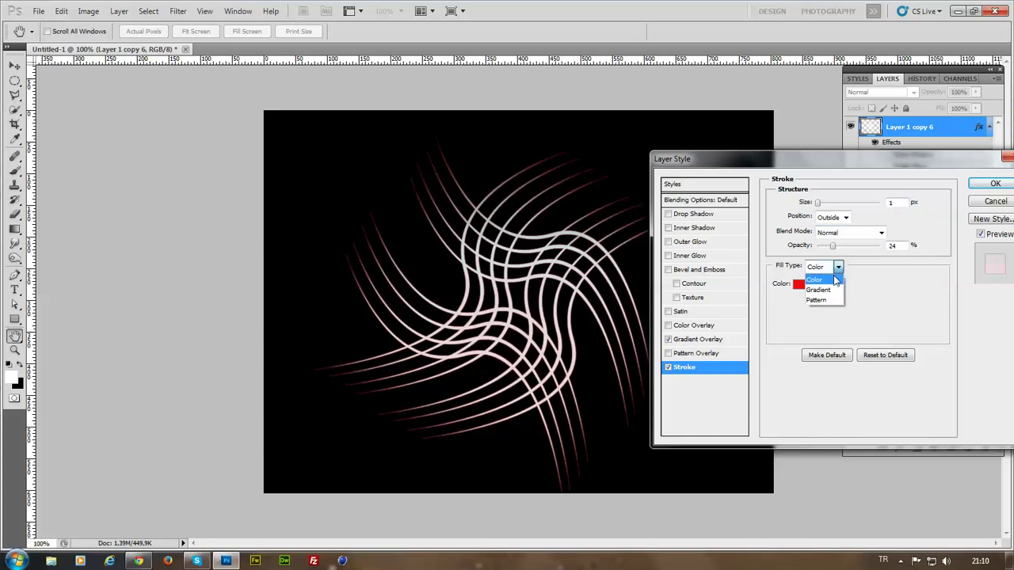
{"action": "left_click", "coordinate": [830, 293]}
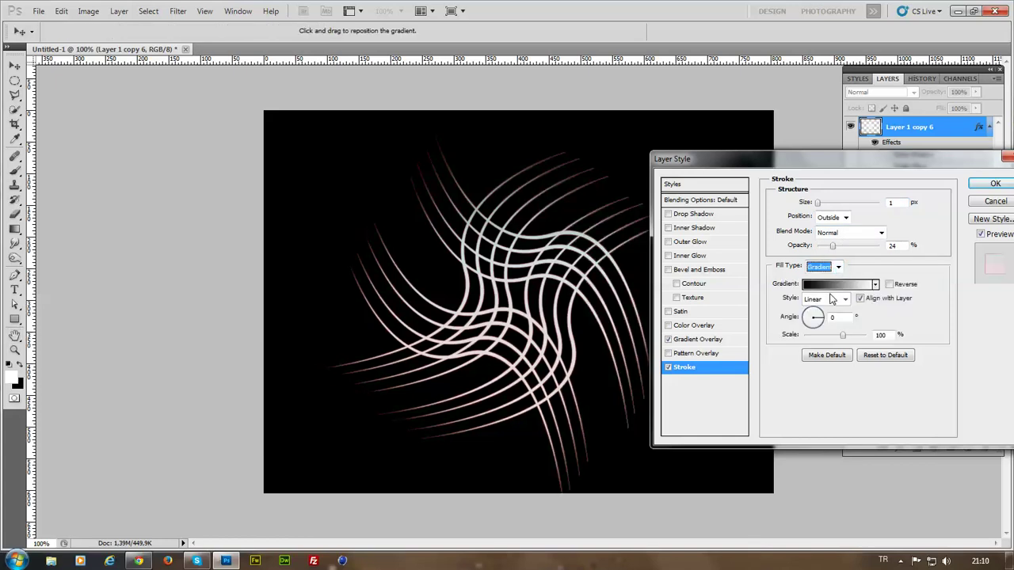
{"action": "left_click", "coordinate": [876, 285]}
{"action": "left_click", "coordinate": [818, 320]}
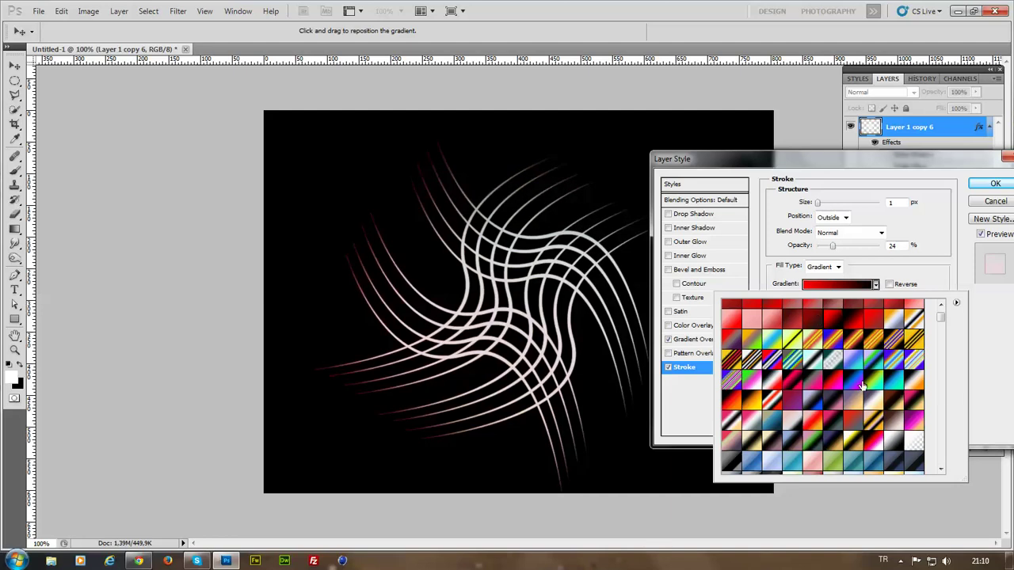
{"action": "left_click", "coordinate": [982, 352]}
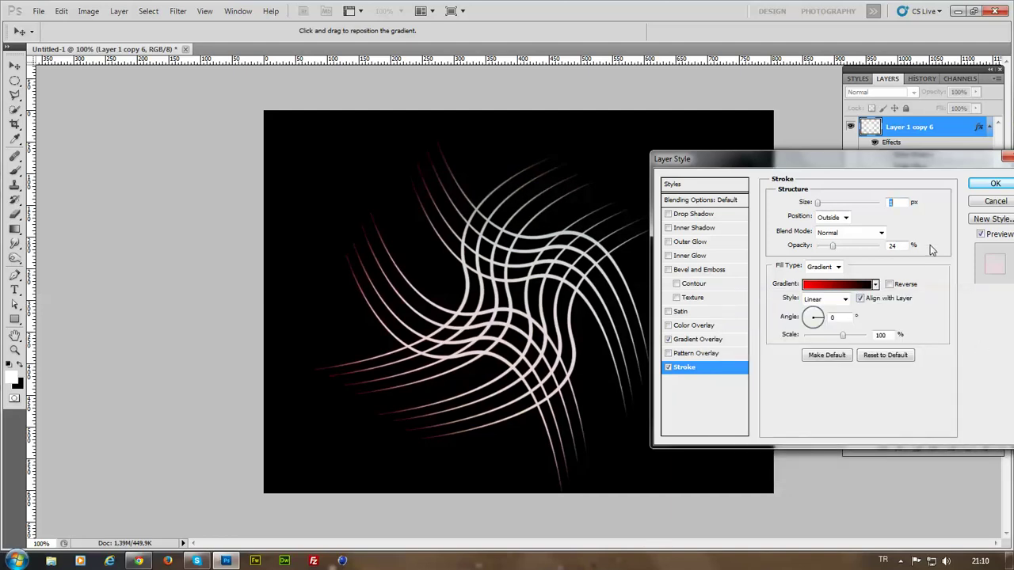
{"action": "key", "text": "Up"}
{"action": "key", "text": "Down"}
- Switch the Stroke fill type to Pattern and try out several patterns, ending with the black octagon-like one
{"action": "left_click", "coordinate": [837, 267]}
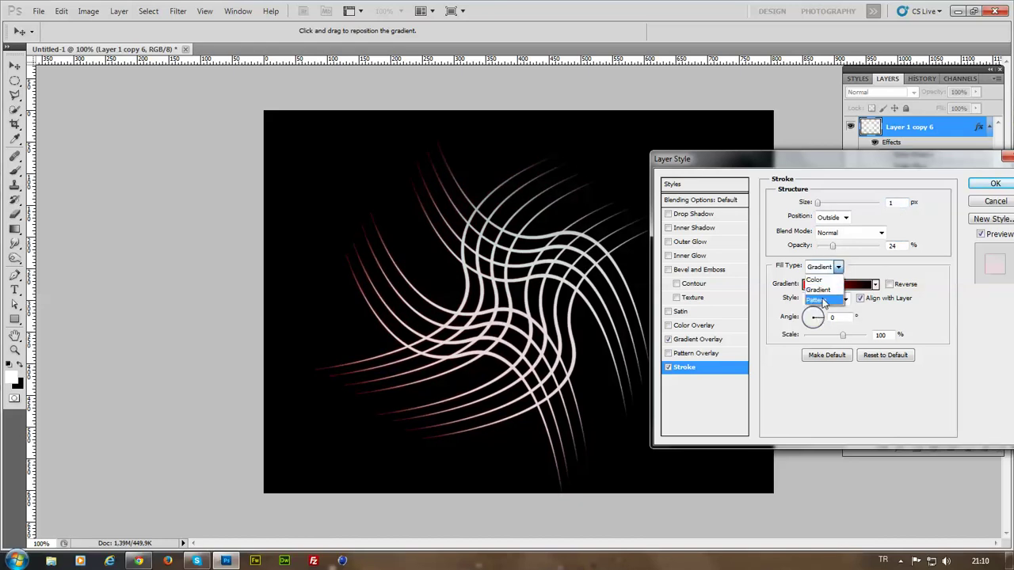
{"action": "left_click", "coordinate": [824, 301]}
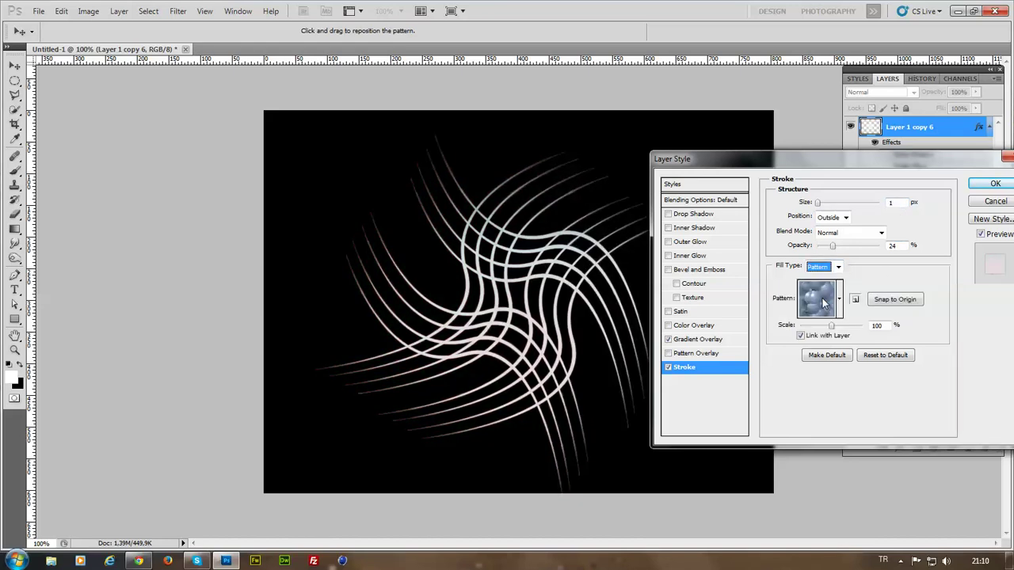
{"action": "left_click", "coordinate": [839, 298]}
{"action": "left_click", "coordinate": [818, 358]}
{"action": "left_click", "coordinate": [778, 359]}
{"action": "left_click", "coordinate": [798, 378]}
{"action": "left_click", "coordinate": [859, 357]}
{"action": "left_click", "coordinate": [838, 358]}
{"action": "left_click", "coordinate": [778, 357]}
{"action": "left_click", "coordinate": [757, 357]}
{"action": "left_click", "coordinate": [758, 378]}
{"action": "left_click", "coordinate": [778, 398]}
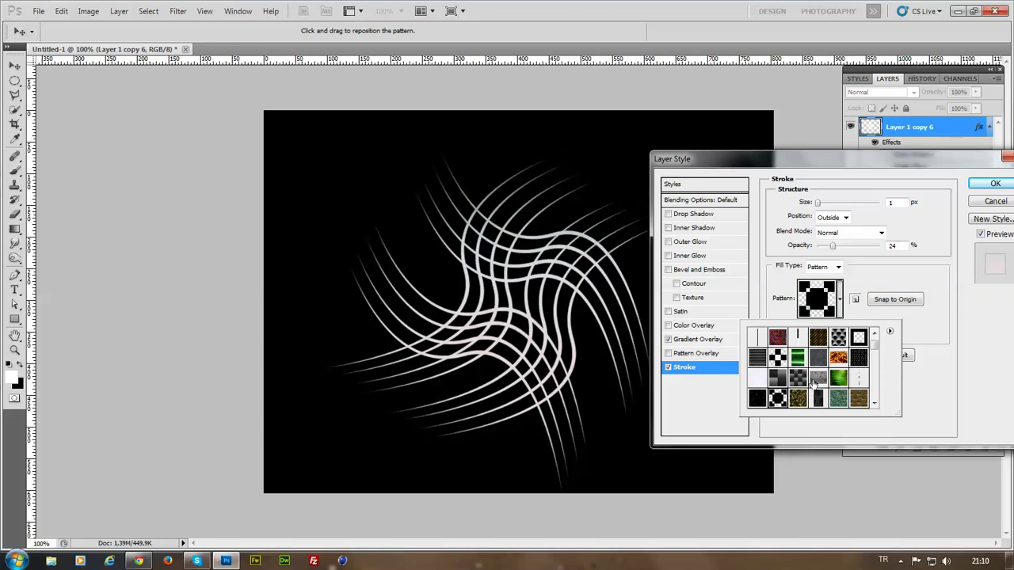
{"action": "left_click", "coordinate": [899, 343]}
- Set the Stroke fill type back to Color, turn off the Stroke effect and apply the layer style
{"action": "left_click", "coordinate": [838, 268]}
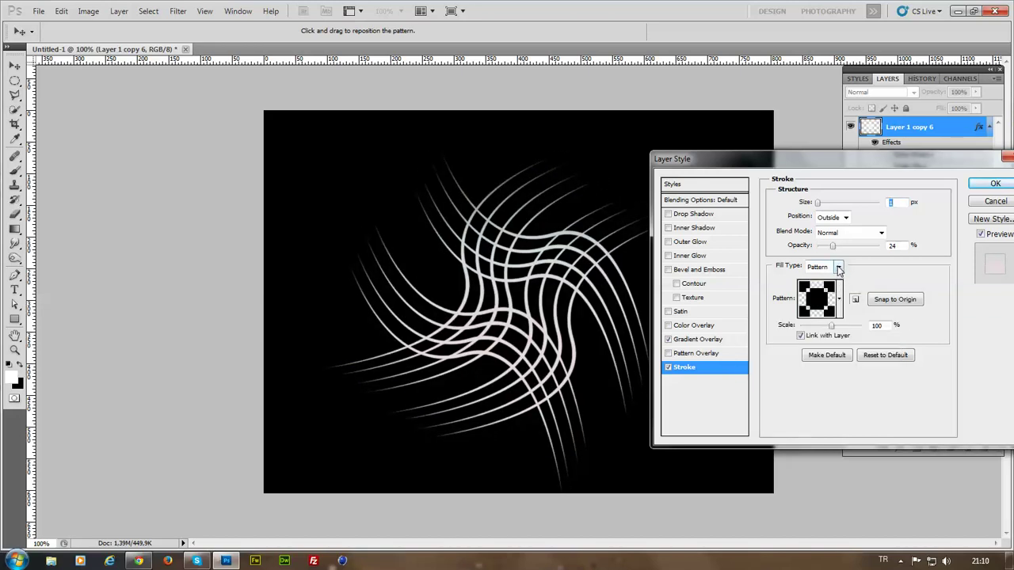
{"action": "left_click", "coordinate": [816, 279]}
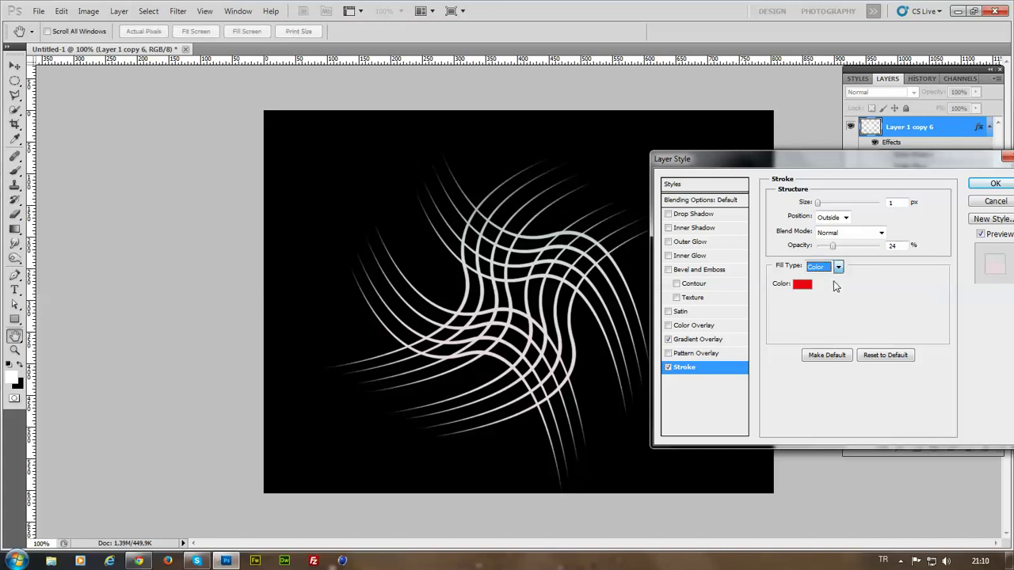
{"action": "left_click", "coordinate": [668, 368]}
{"action": "left_click_drag", "start_coordinate": [804, 171], "coordinate": [718, 165]}
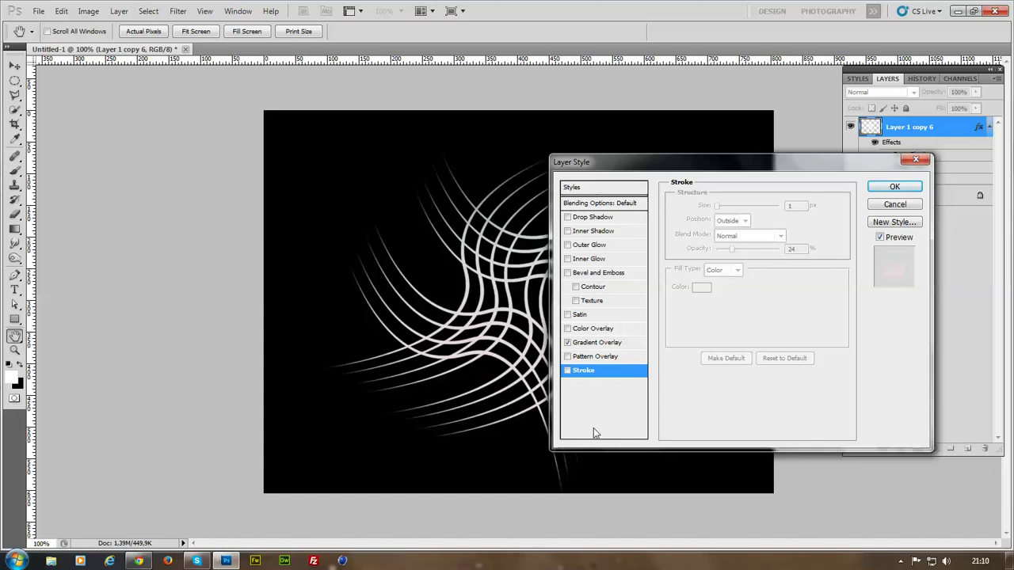
{"action": "left_click", "coordinate": [879, 187]}
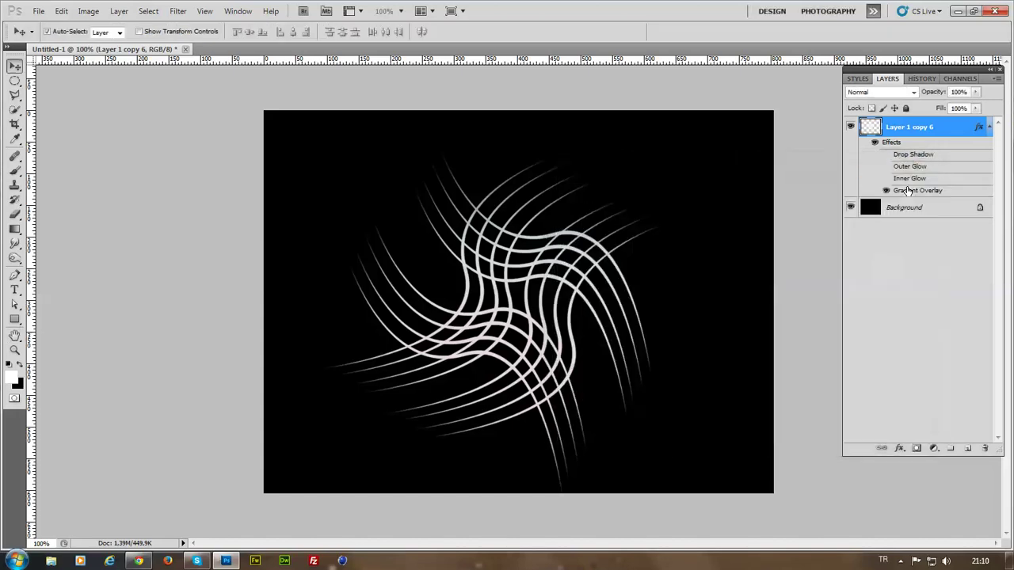
- Delete the woven pattern layer and create a new empty layer above the background
{"action": "mouse_move", "coordinate": [548, 244]}
{"action": "left_mouse_down"}
{"action": "mouse_move", "coordinate": [634, 255]}
{"action": "mouse_move", "coordinate": [577, 246]}
{"action": "mouse_move", "coordinate": [485, 252]}
{"action": "mouse_move", "coordinate": [532, 242]}
{"action": "left_mouse_up"}
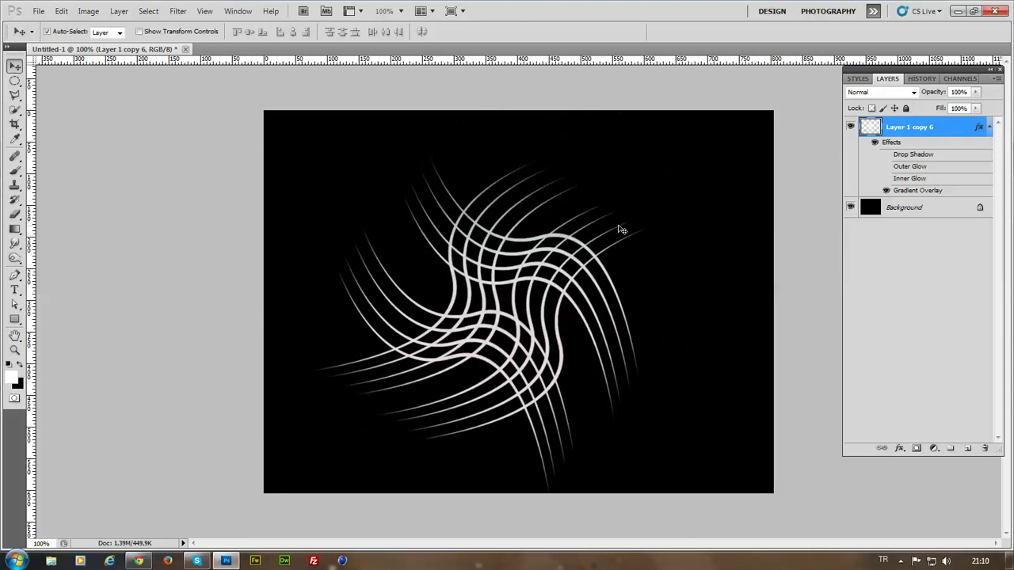
{"action": "key", "text": "Delete"}
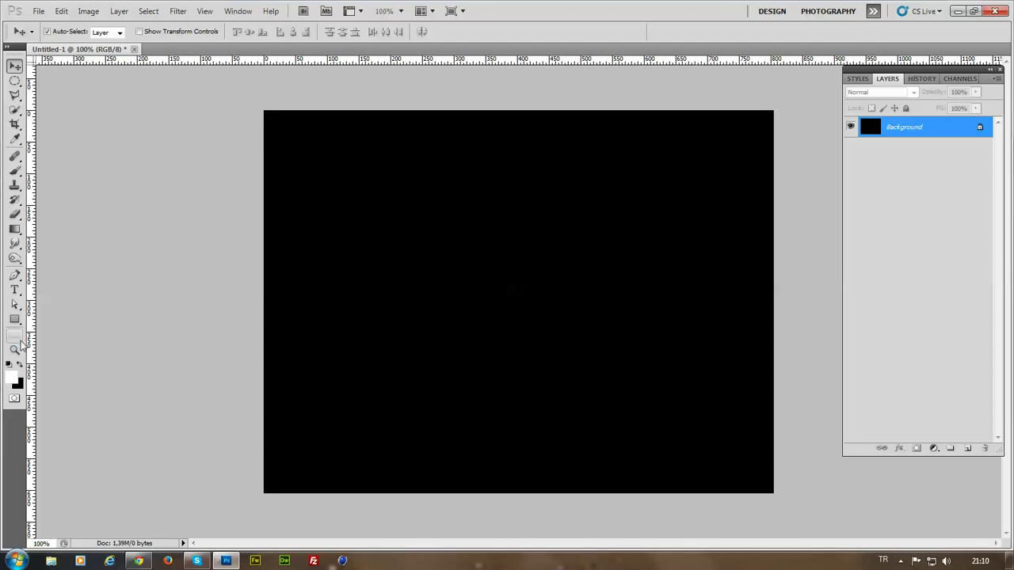
{"action": "left_click", "coordinate": [951, 449]}
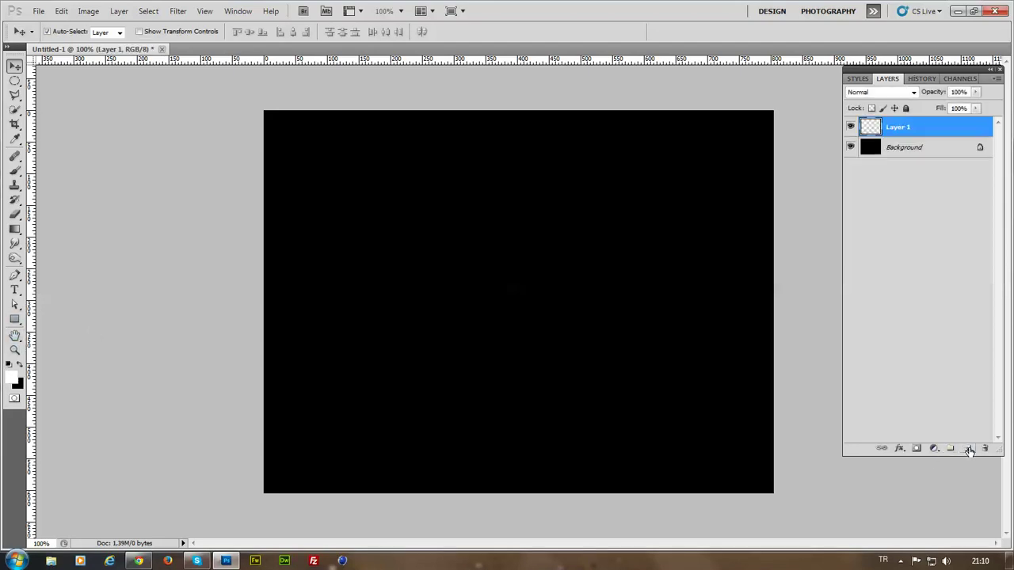
- Draw a white rectangle shape about 240 by 475 px on the left half of the canvas and deselect its vector mask
{"action": "left_click", "coordinate": [14, 320]}
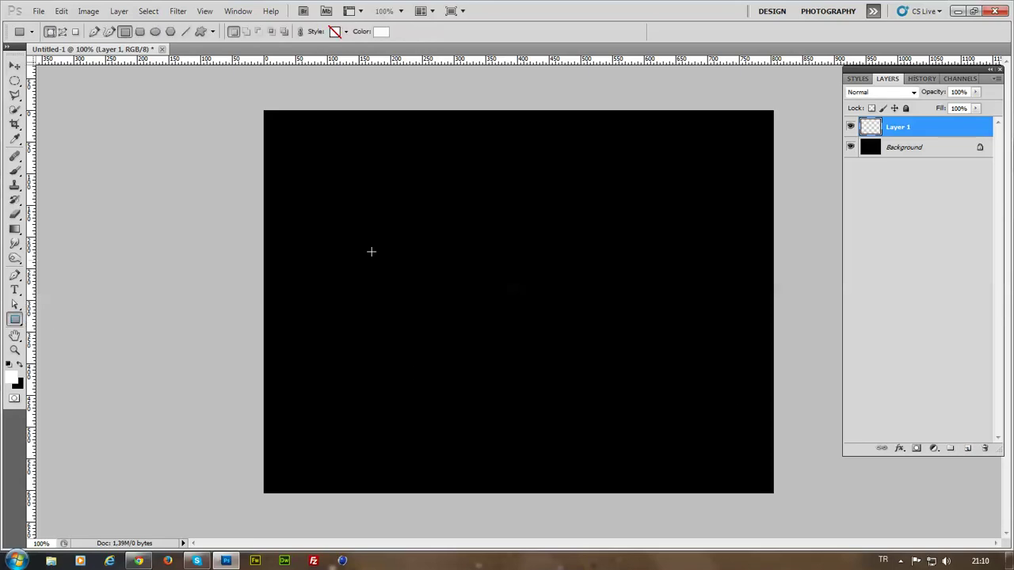
{"action": "left_click_drag", "start_coordinate": [333, 155], "coordinate": [486, 457]}
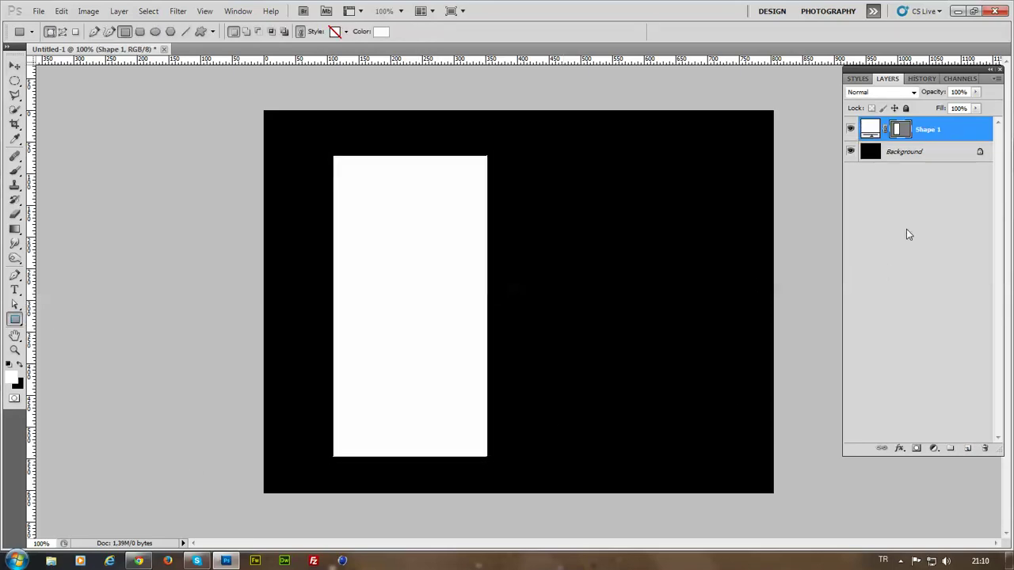
{"action": "left_click", "coordinate": [906, 127]}
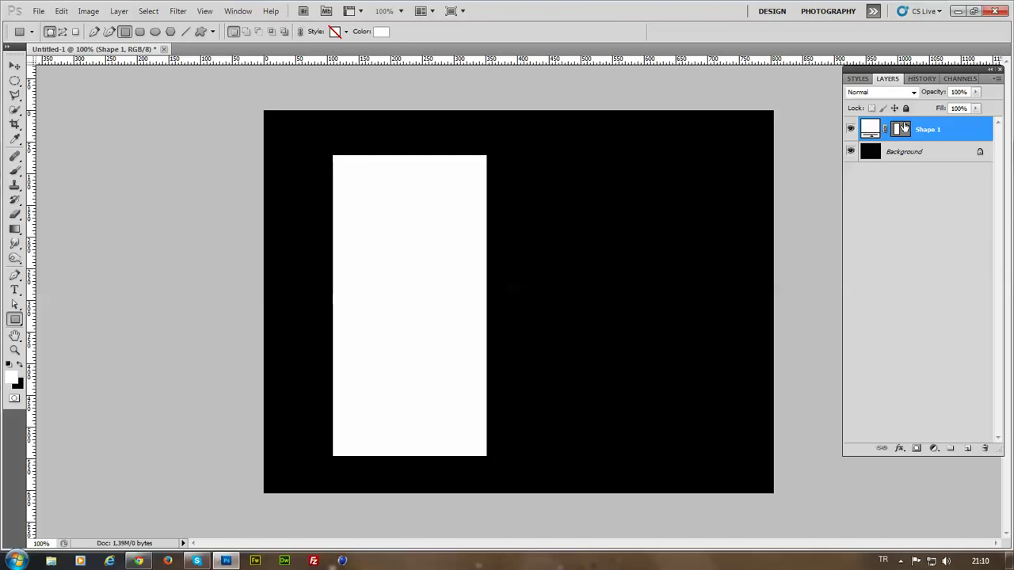
- Rasterize the rectangle's shape layer and toggle its visibility off and on
{"action": "right_click", "coordinate": [956, 136]}
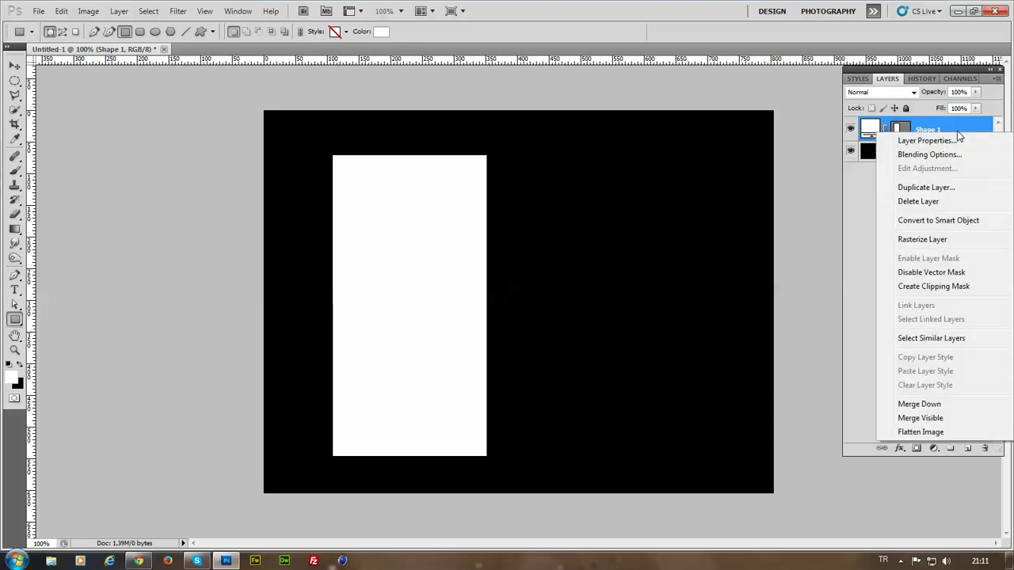
{"action": "left_click", "coordinate": [944, 240]}
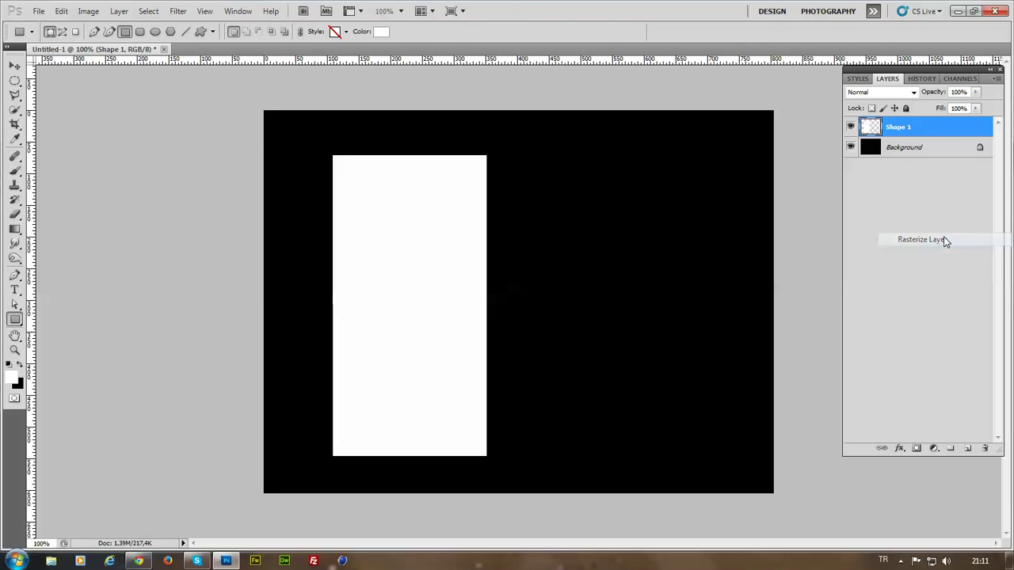
{"action": "left_click", "coordinate": [850, 127]}
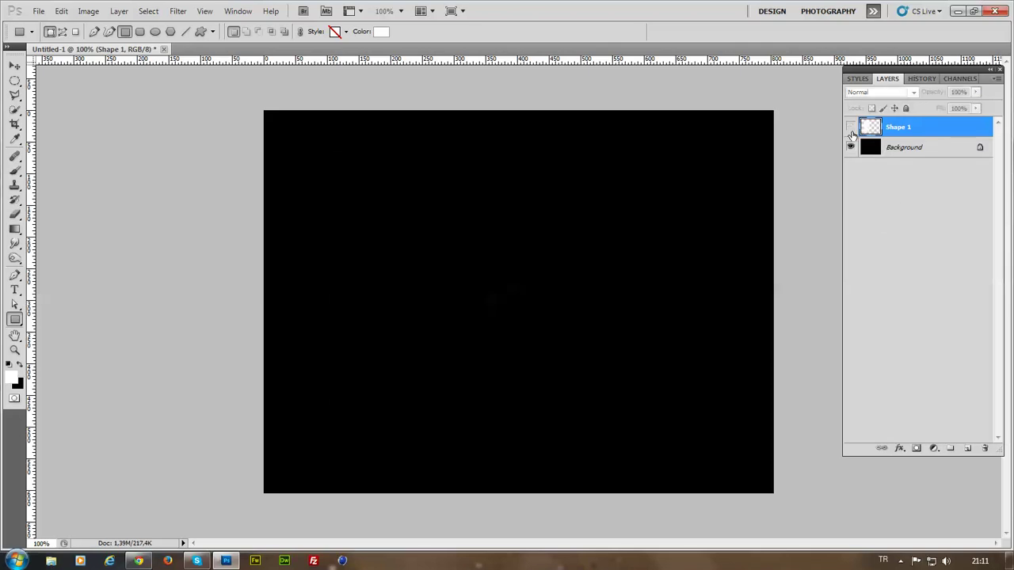
{"action": "left_click", "coordinate": [850, 128]}
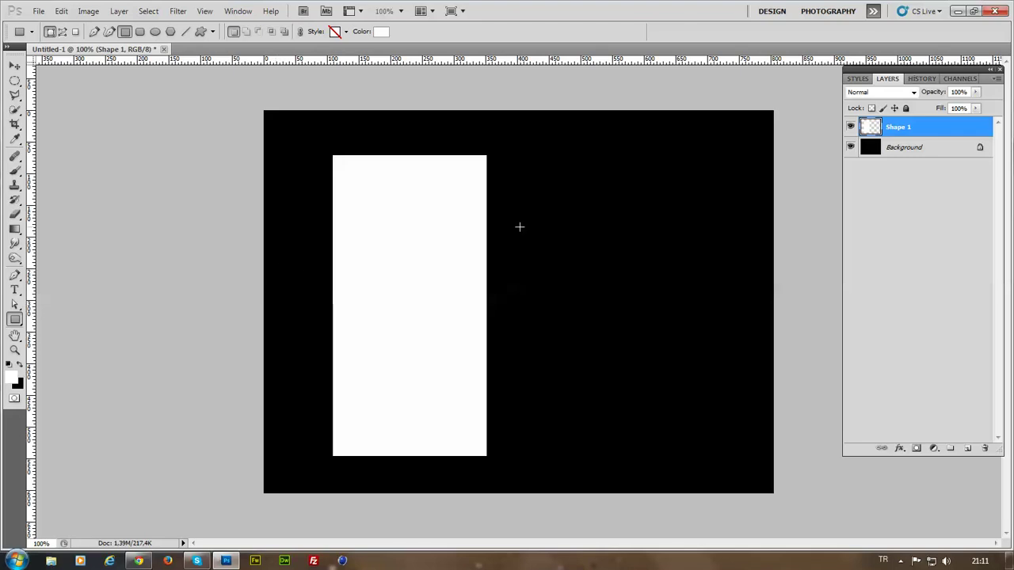
- Undo the rasterization of the rectangle layer and deselect its vector mask
{"action": "key", "text": "ctrl+z"}
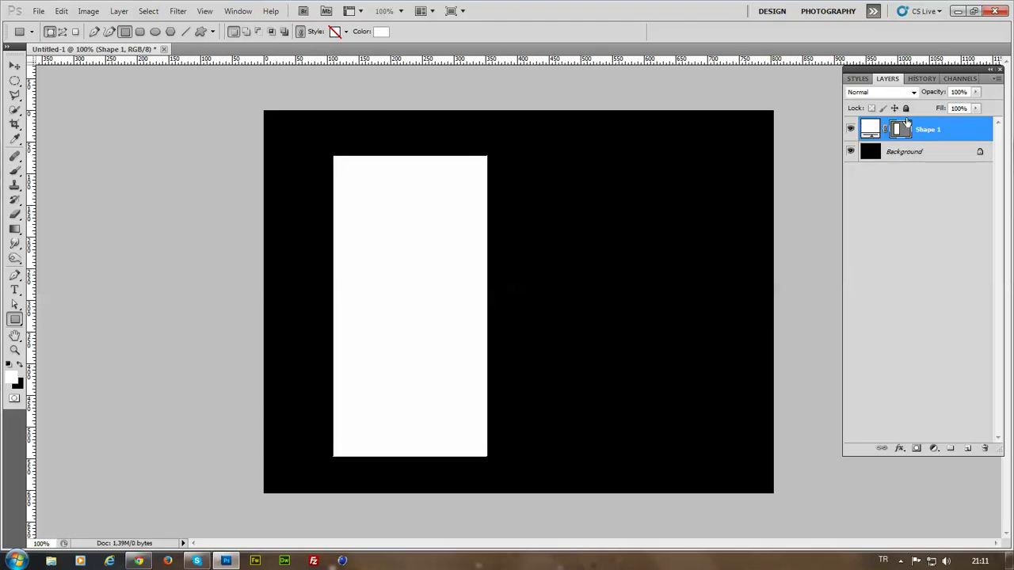
{"action": "left_click", "coordinate": [901, 130]}
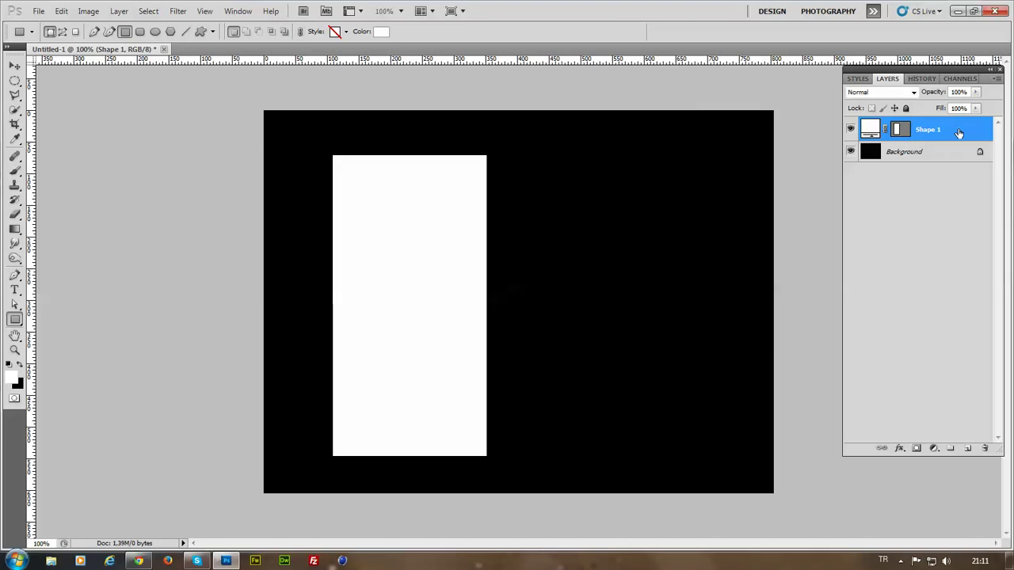
- Outline a closed zigzag selection with the Polygonal Lasso around the left part of the white rectangle
{"action": "left_click", "coordinate": [14, 95]}
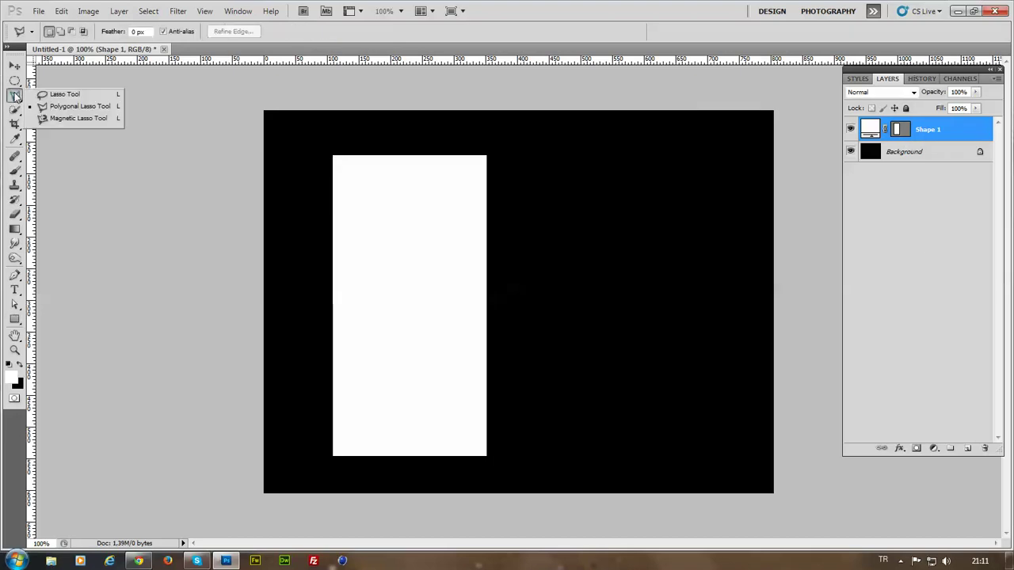
{"action": "left_click", "coordinate": [73, 106]}
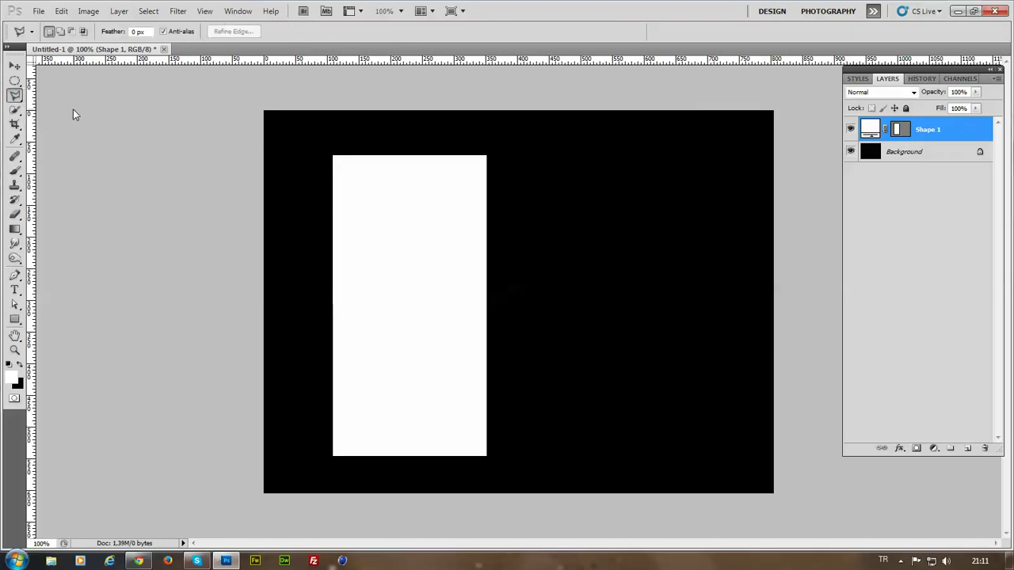
{"action": "left_click", "coordinate": [291, 147]}
{"action": "left_click", "coordinate": [409, 264]}
{"action": "left_click", "coordinate": [446, 399]}
{"action": "left_click", "coordinate": [446, 473]}
{"action": "left_click", "coordinate": [306, 473]}
{"action": "left_click", "coordinate": [277, 188], "text": "shift"}
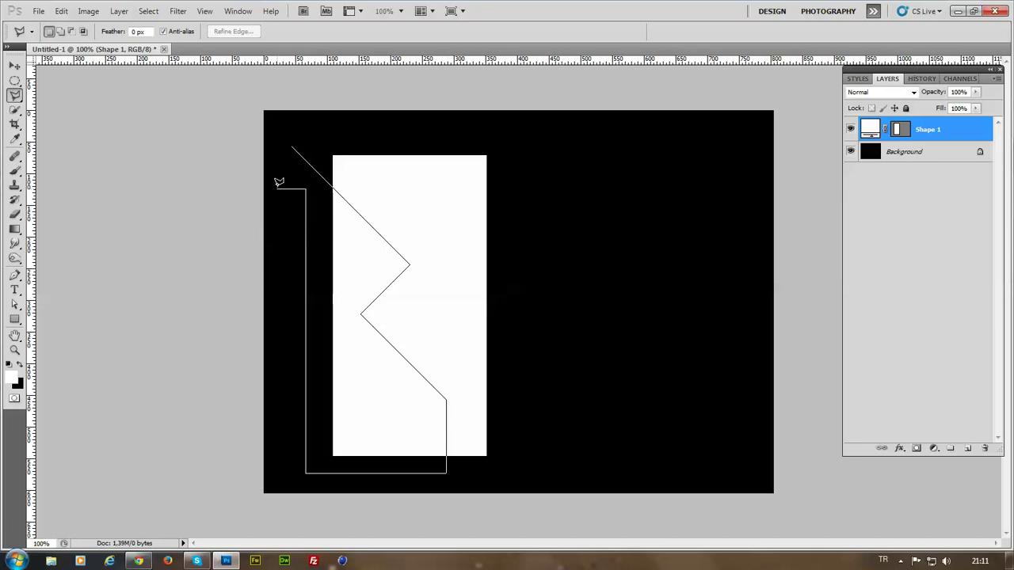
{"action": "left_click", "coordinate": [292, 143]}
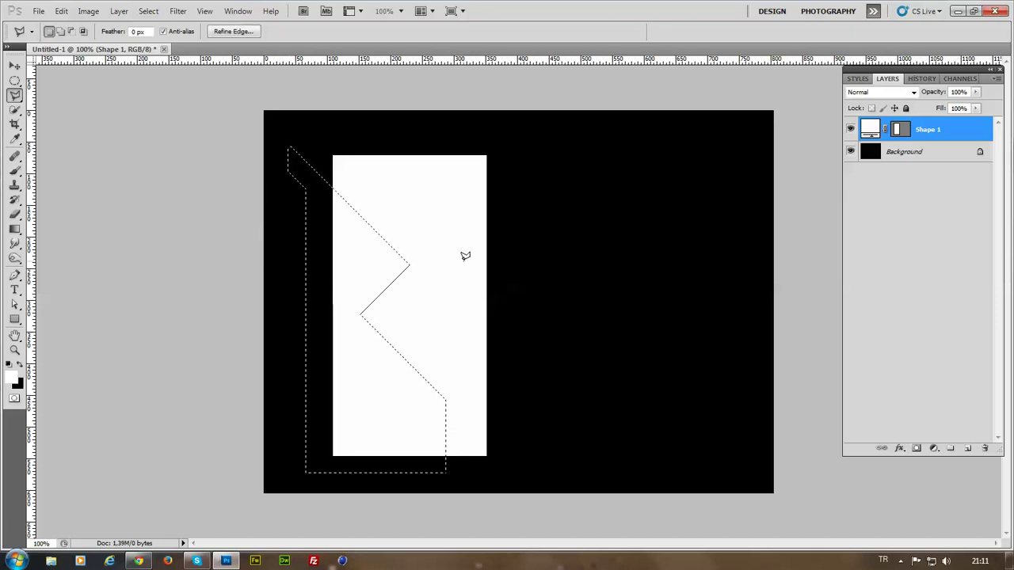
- Rasterize the rectangle's shape layer and cut the selected zigzag part onto a new layer
{"action": "right_click", "coordinate": [420, 272]}
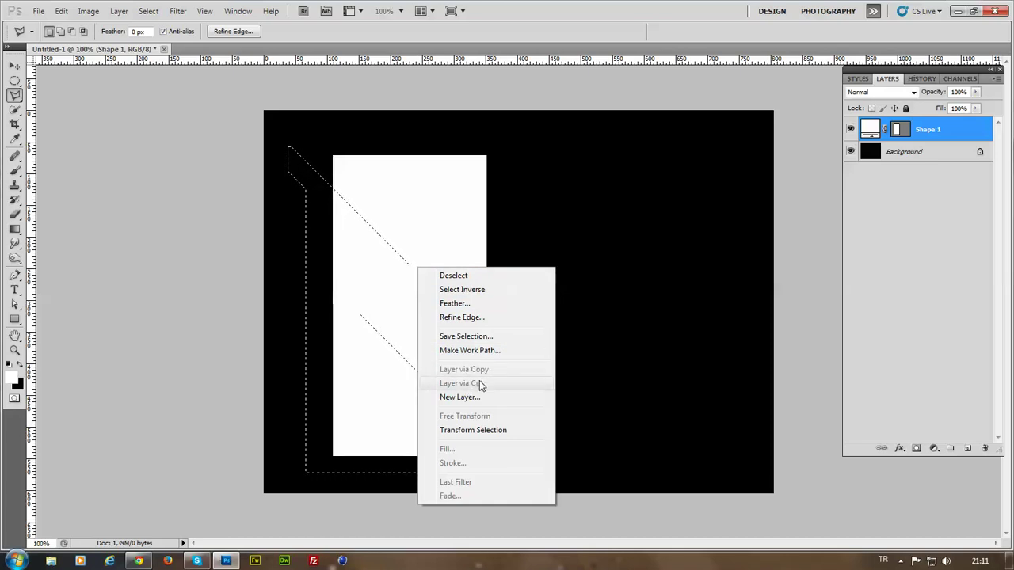
{"action": "right_click", "coordinate": [942, 136]}
{"action": "right_click", "coordinate": [952, 131]}
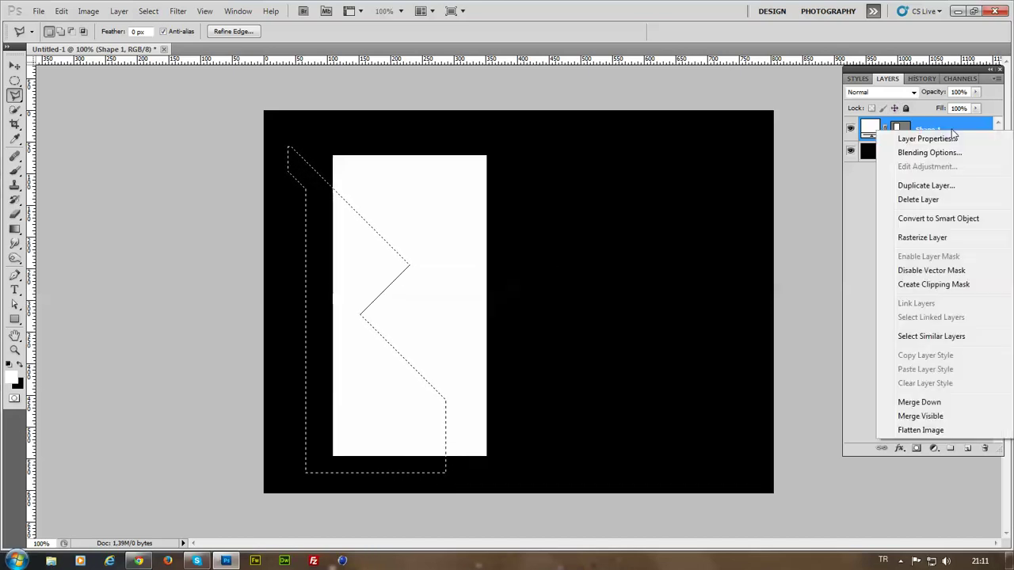
{"action": "left_click", "coordinate": [922, 238]}
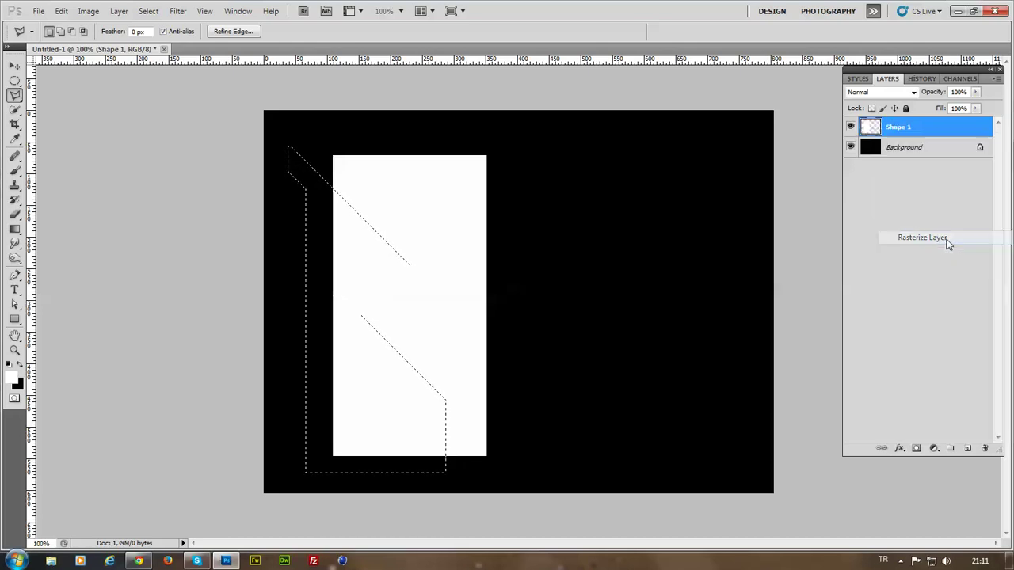
{"action": "right_click", "coordinate": [399, 267]}
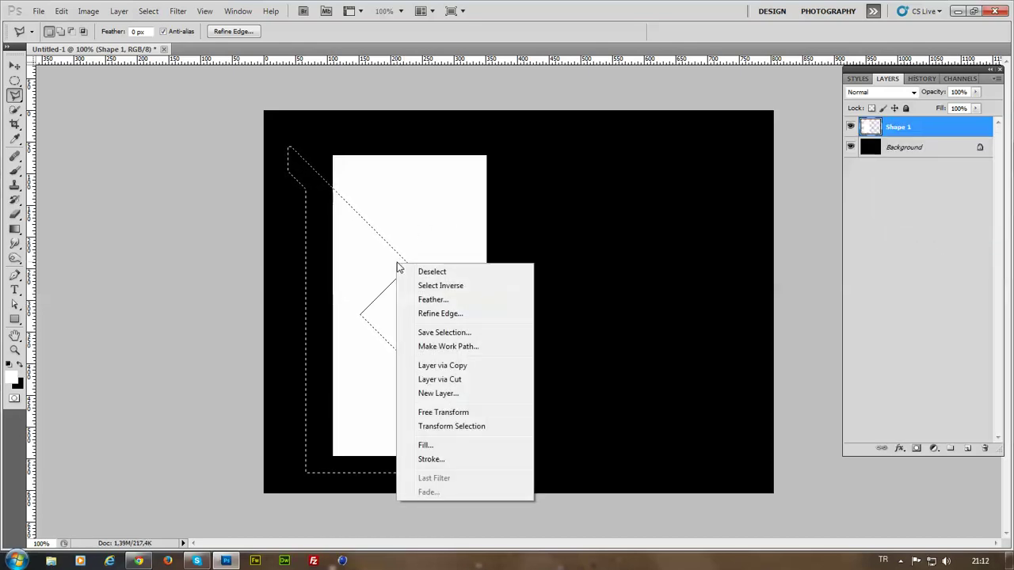
{"action": "left_click", "coordinate": [437, 382]}
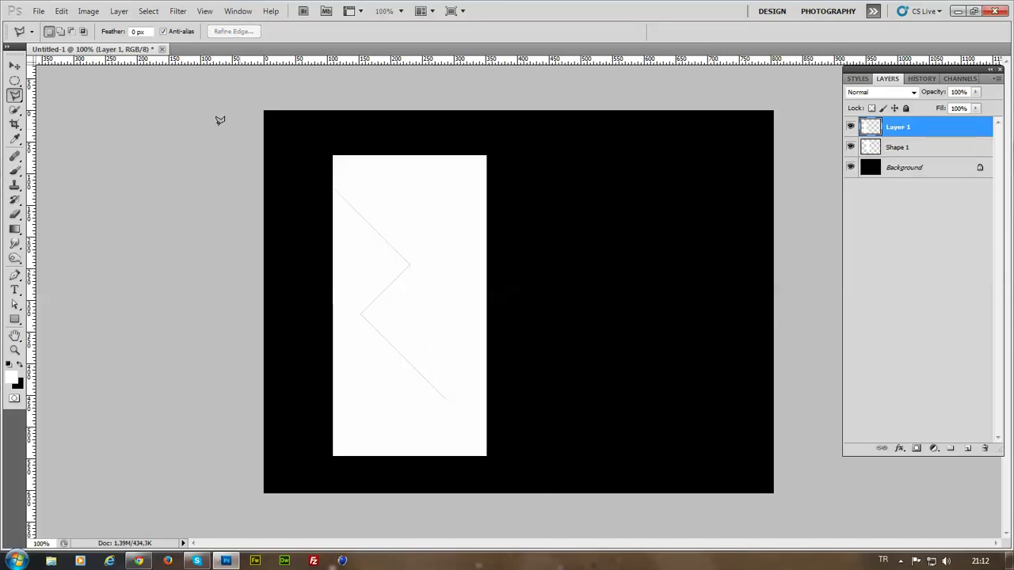
- Pull the two pieces apart and delete the cut-out left one, moving the remaining zigzag piece left and slightly down
{"action": "left_click", "coordinate": [15, 66]}
{"action": "mouse_move", "coordinate": [429, 277]}
{"action": "left_mouse_down"}
{"action": "mouse_move", "coordinate": [457, 277]}
{"action": "mouse_move", "coordinate": [443, 274]}
{"action": "left_mouse_up"}
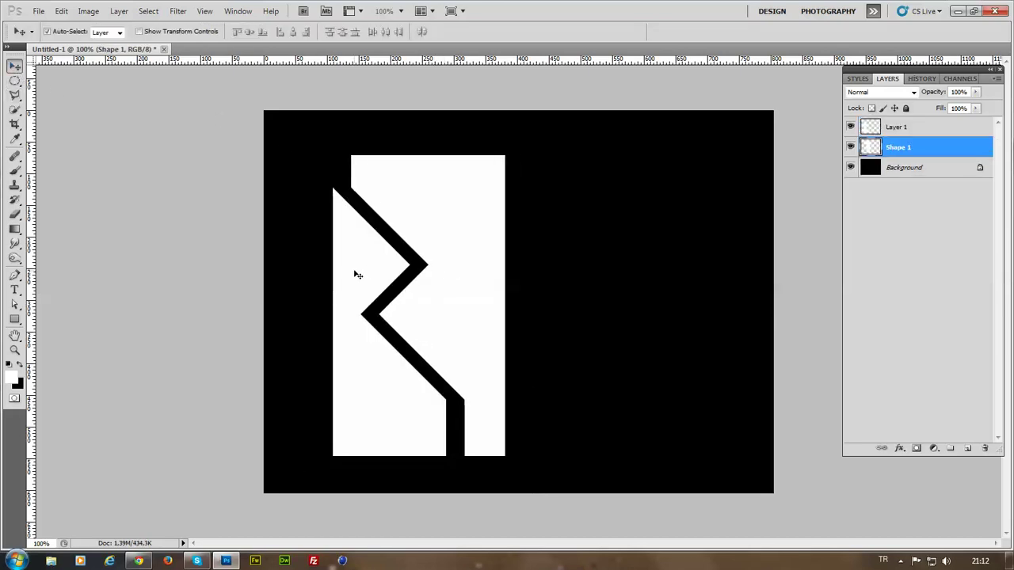
{"action": "mouse_move", "coordinate": [359, 274]}
{"action": "left_mouse_down"}
{"action": "mouse_move", "coordinate": [320, 274]}
{"action": "mouse_move", "coordinate": [364, 278]}
{"action": "mouse_move", "coordinate": [347, 266]}
{"action": "left_mouse_up"}
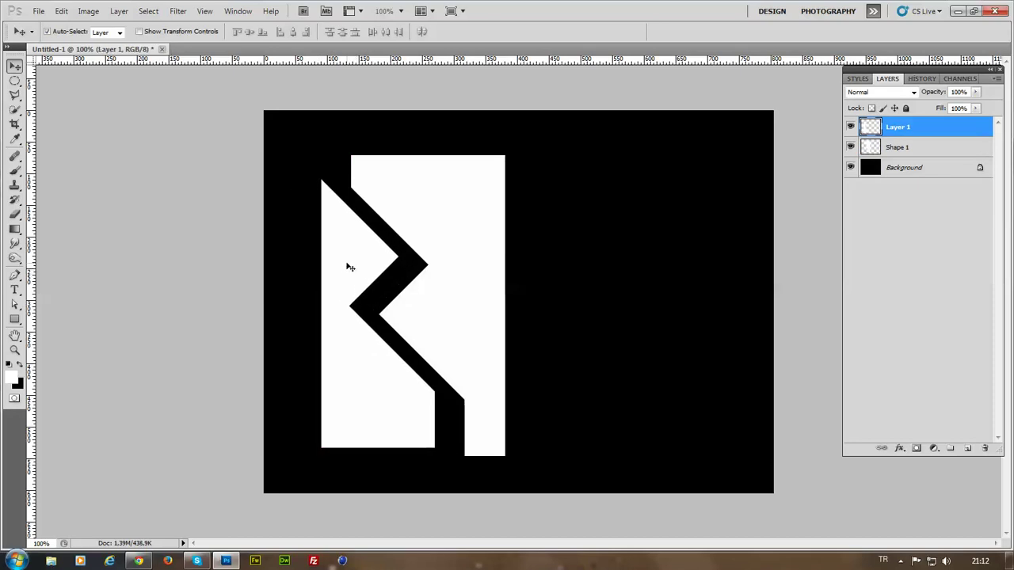
{"action": "key", "text": "ctrl+e"}
{"action": "left_click_drag", "start_coordinate": [478, 276], "coordinate": [440, 290]}
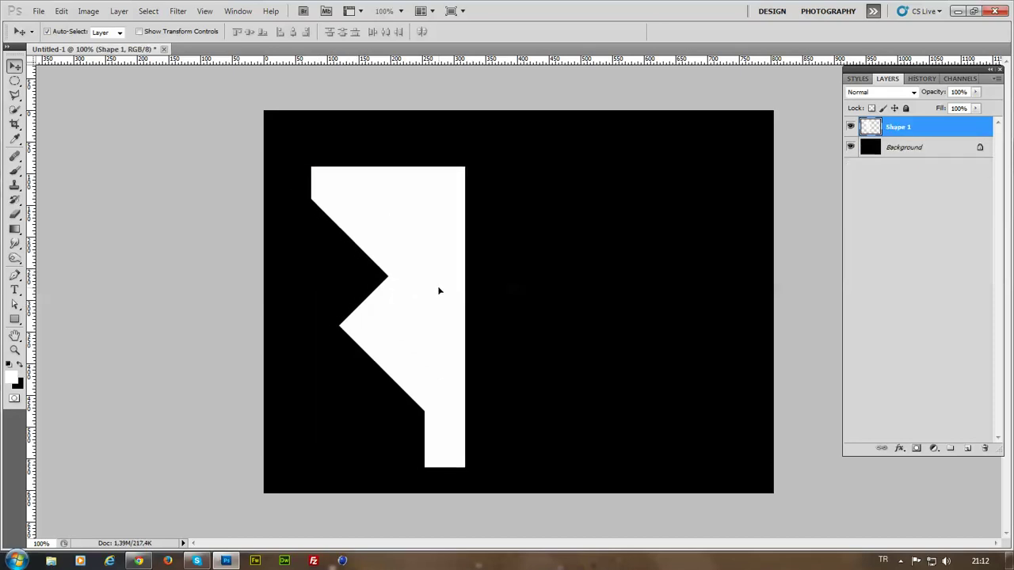
- Apply a dark grey Color Overlay (#383737) to the zigzag shape's layer
{"action": "double_click", "coordinate": [941, 133]}
{"action": "left_click", "coordinate": [601, 328]}
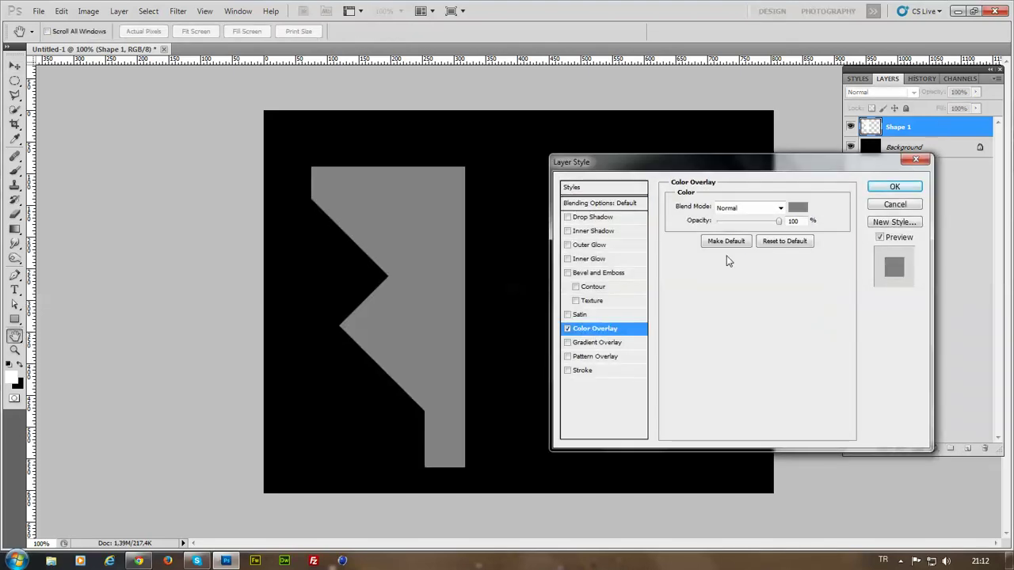
{"action": "left_click", "coordinate": [797, 207]}
{"action": "left_click", "coordinate": [451, 369]}
{"action": "left_click_drag", "start_coordinate": [452, 369], "coordinate": [426, 417]}
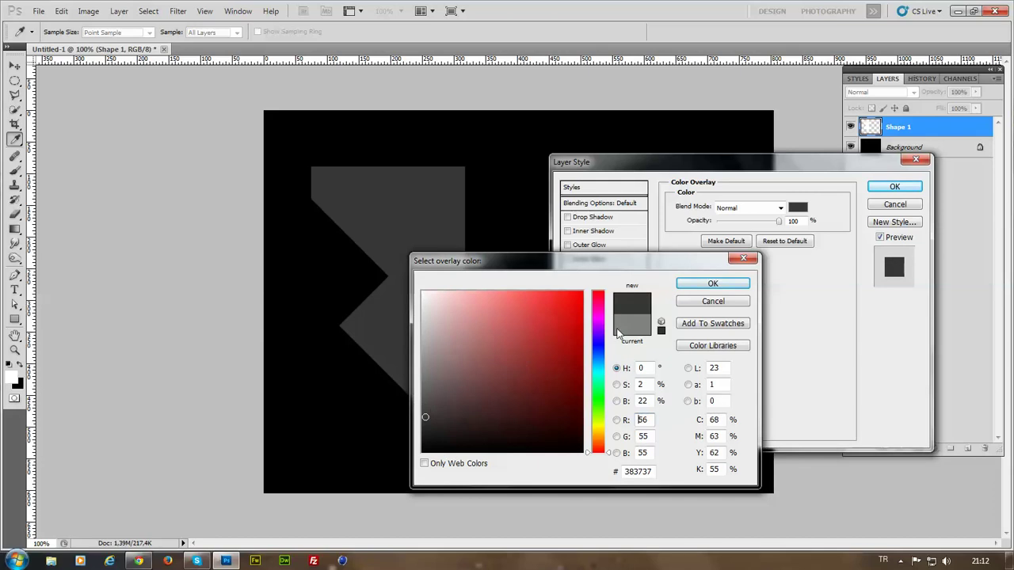
{"action": "left_click", "coordinate": [711, 284]}
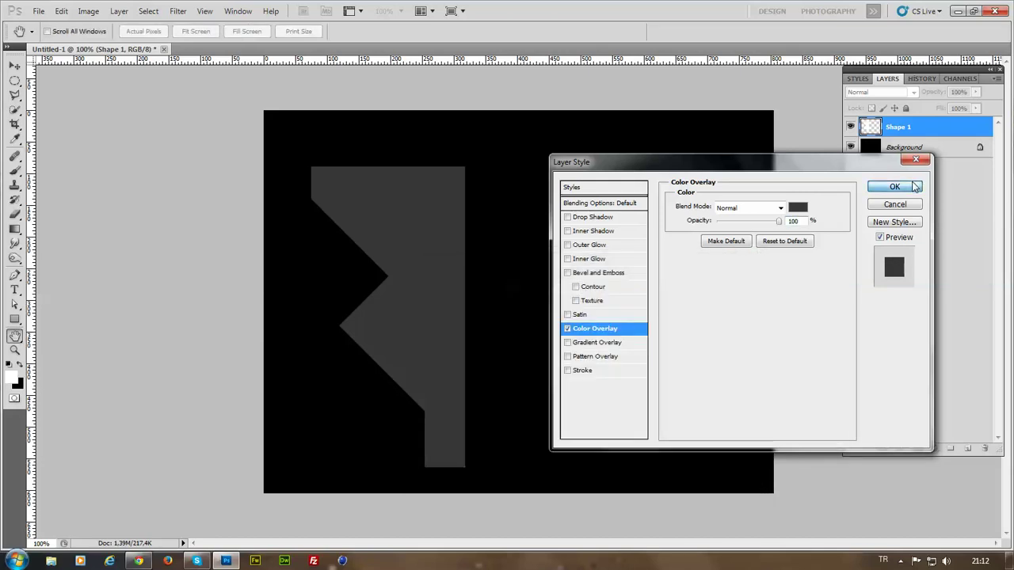
{"action": "left_click", "coordinate": [895, 186]}
- Duplicate the dark grey zigzag shape to its right and give the copy a white Color Overlay
{"action": "left_click_drag", "start_coordinate": [410, 304], "coordinate": [480, 304]}
{"action": "double_click", "coordinate": [951, 135]}
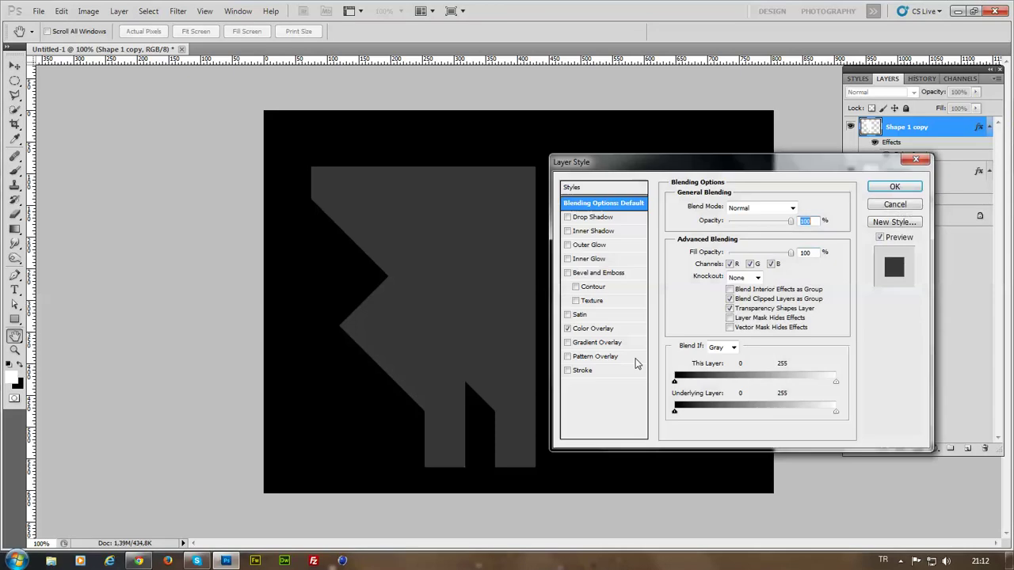
{"action": "left_click", "coordinate": [592, 330]}
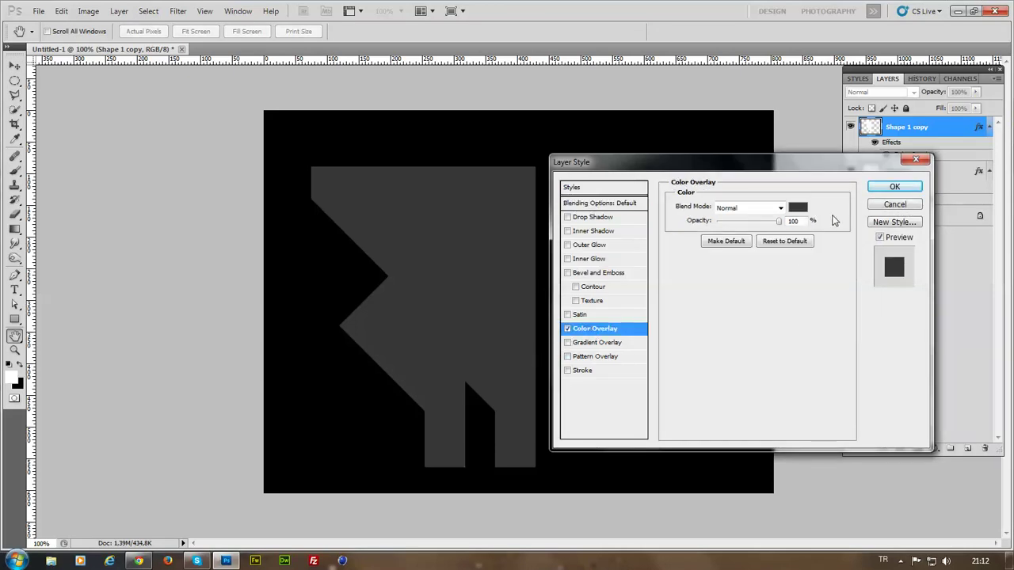
{"action": "left_click", "coordinate": [798, 208]}
{"action": "mouse_move", "coordinate": [570, 317]}
{"action": "left_mouse_down"}
{"action": "mouse_move", "coordinate": [437, 310]}
{"action": "mouse_move", "coordinate": [422, 294]}
{"action": "left_mouse_up"}
{"action": "left_click", "coordinate": [682, 292]}
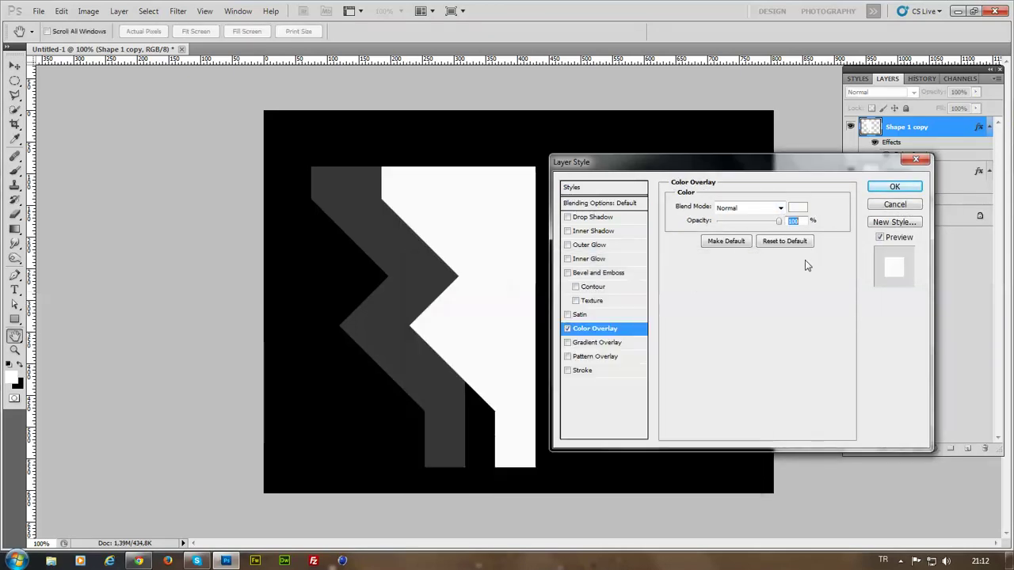
{"action": "left_click", "coordinate": [900, 186]}
- Shift the white shape over the dark grey one and add a duplicate of it with a medium grey Color Overlay
{"action": "left_click_drag", "start_coordinate": [474, 309], "coordinate": [579, 285]}
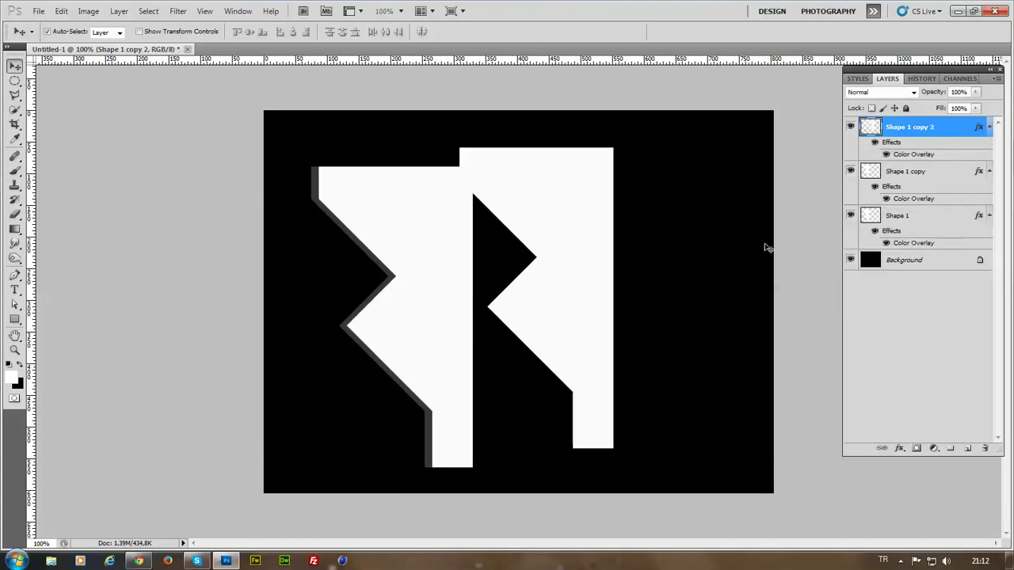
{"action": "double_click", "coordinate": [942, 127]}
{"action": "left_click", "coordinate": [618, 328]}
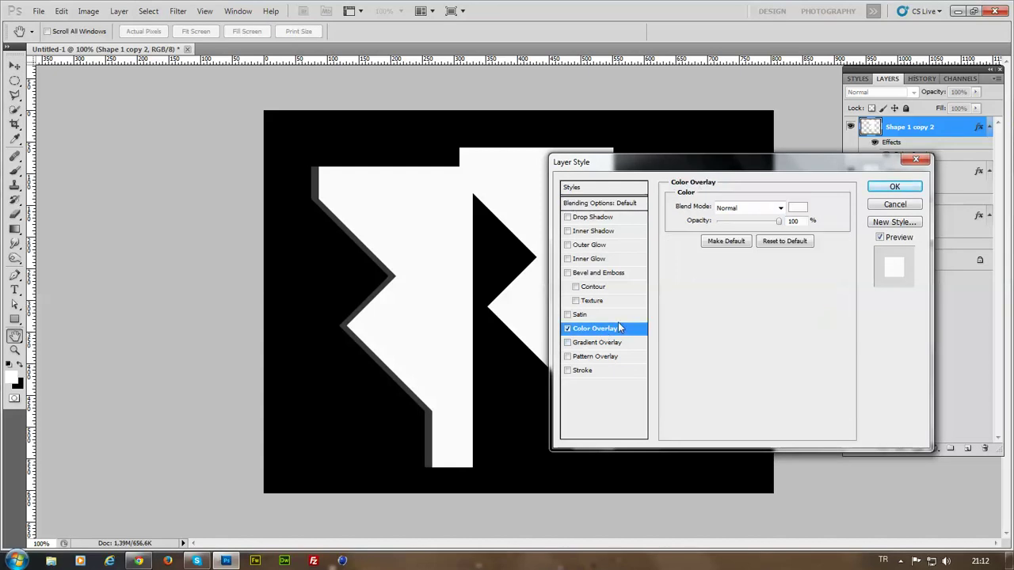
{"action": "left_click", "coordinate": [798, 208]}
{"action": "mouse_move", "coordinate": [548, 424]}
{"action": "left_mouse_down"}
{"action": "mouse_move", "coordinate": [435, 421]}
{"action": "mouse_move", "coordinate": [421, 335]}
{"action": "mouse_move", "coordinate": [420, 360]}
{"action": "left_mouse_up"}
{"action": "left_click", "coordinate": [718, 284]}
{"action": "left_click", "coordinate": [901, 188]}
- Place the medium grey copy over the white shape, offset to leave a narrow white zigzag strip
{"action": "left_click_drag", "start_coordinate": [602, 267], "coordinate": [463, 283]}
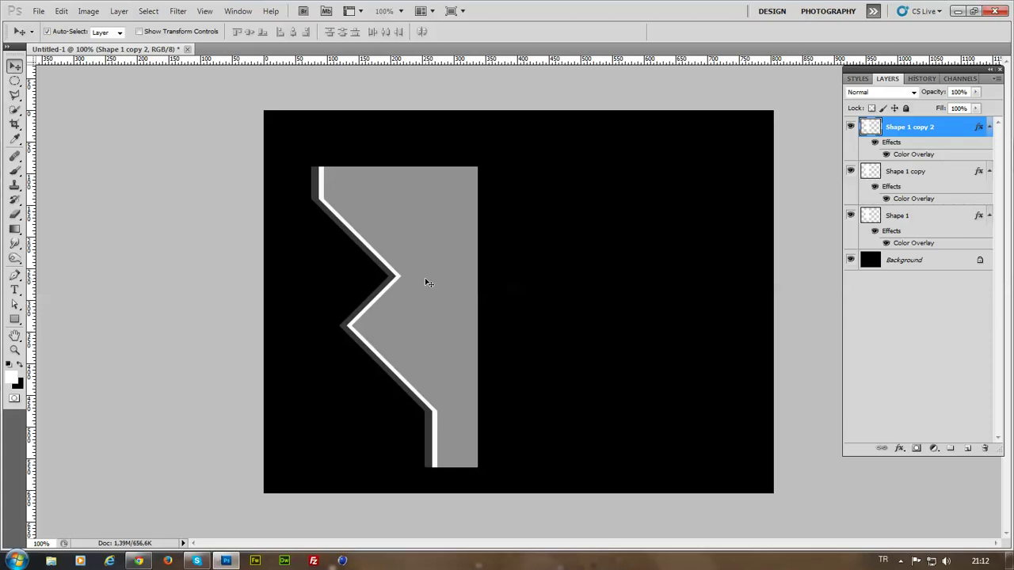
{"action": "left_click_drag", "start_coordinate": [428, 281], "coordinate": [430, 283]}
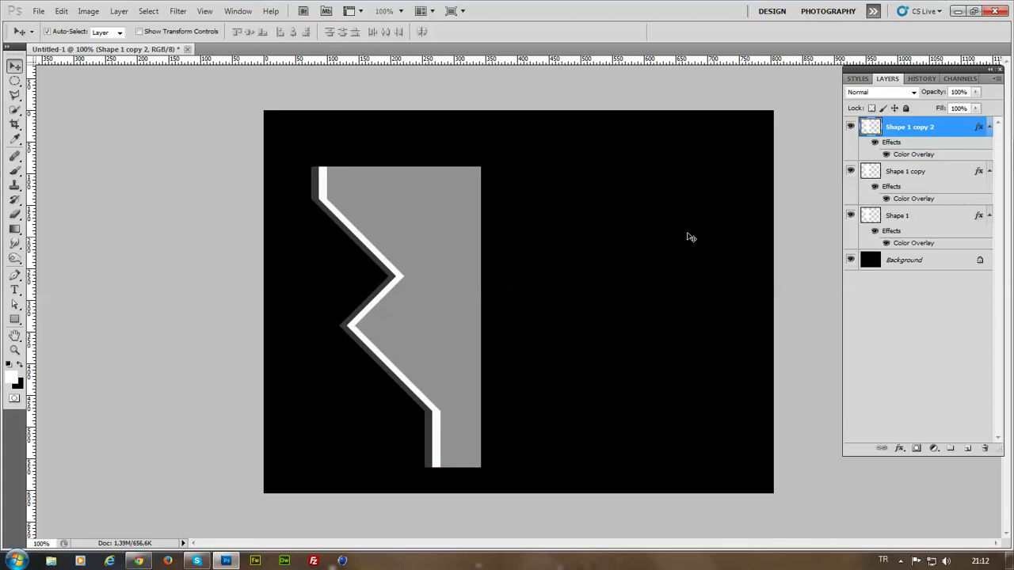
- Merge the three zigzag shape layers into one and move the merged shape down and to the right
{"action": "left_click", "coordinate": [923, 217], "text": "ctrl"}
{"action": "left_click", "coordinate": [929, 174], "text": "ctrl"}
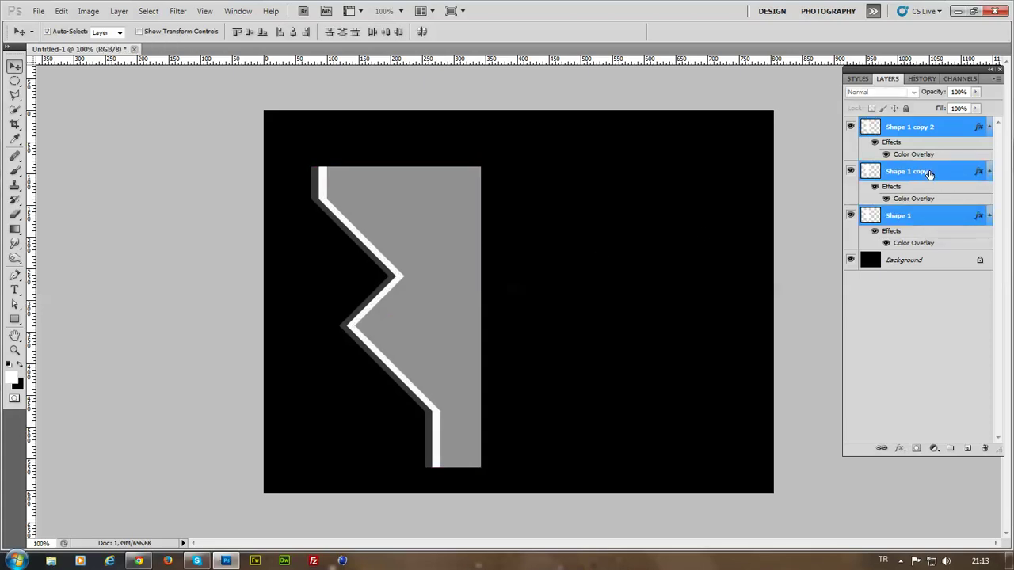
{"action": "right_click", "coordinate": [931, 174]}
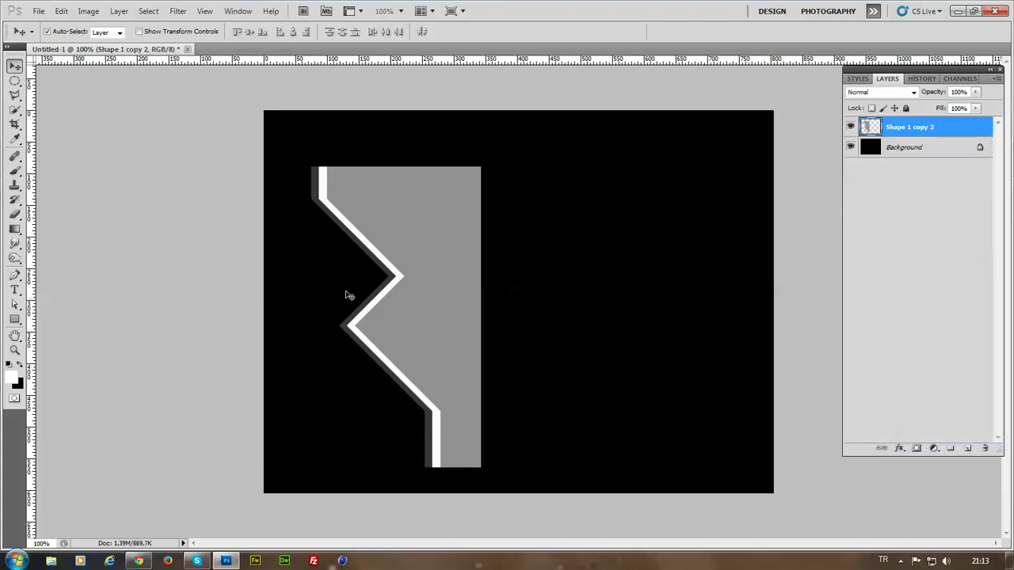
{"action": "left_click_drag", "start_coordinate": [425, 306], "coordinate": [476, 351]}
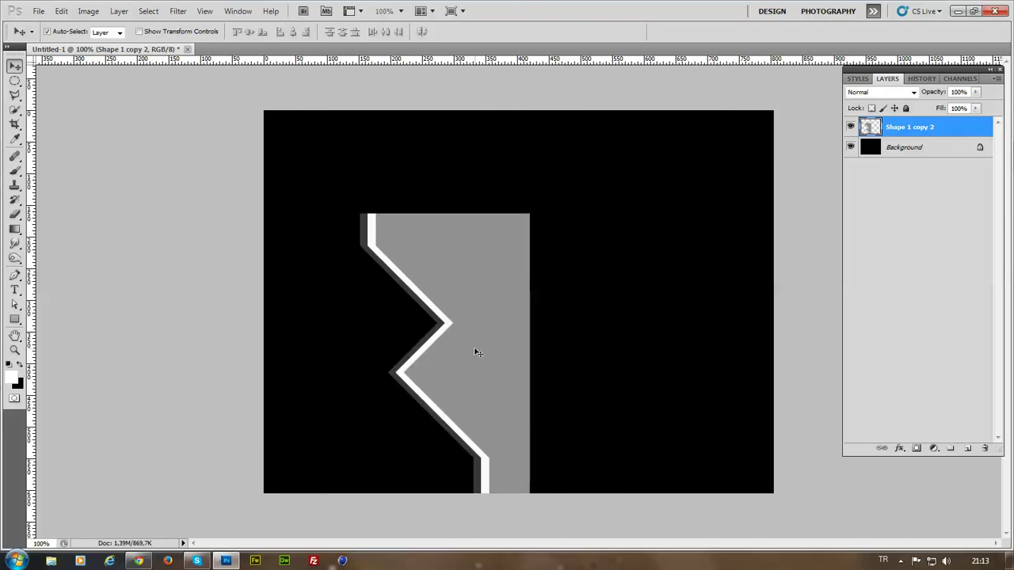
- Delete the merged zigzag layer and create a new empty layer above the background
{"action": "key", "text": "Delete"}
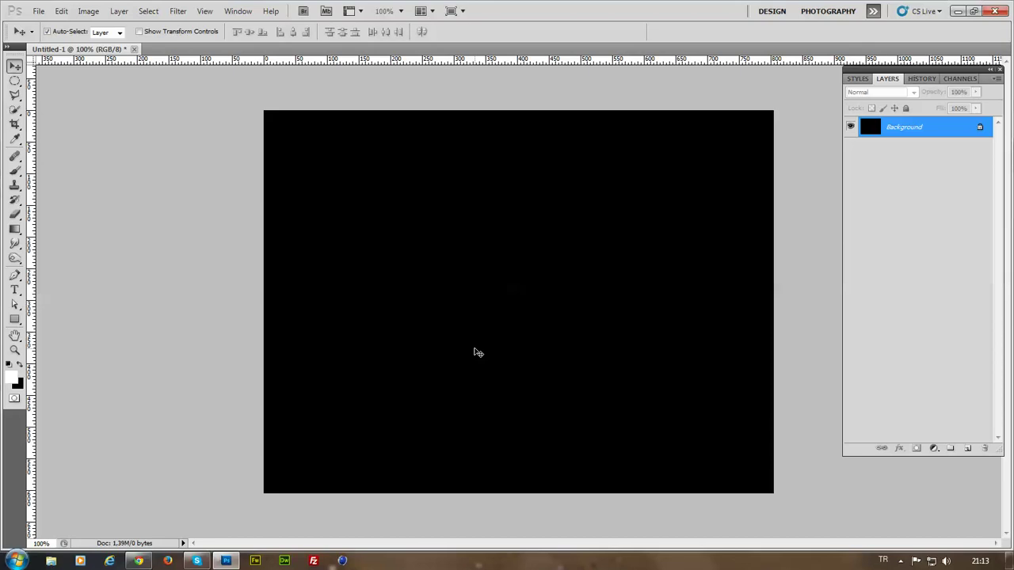
{"action": "left_click", "coordinate": [967, 449]}
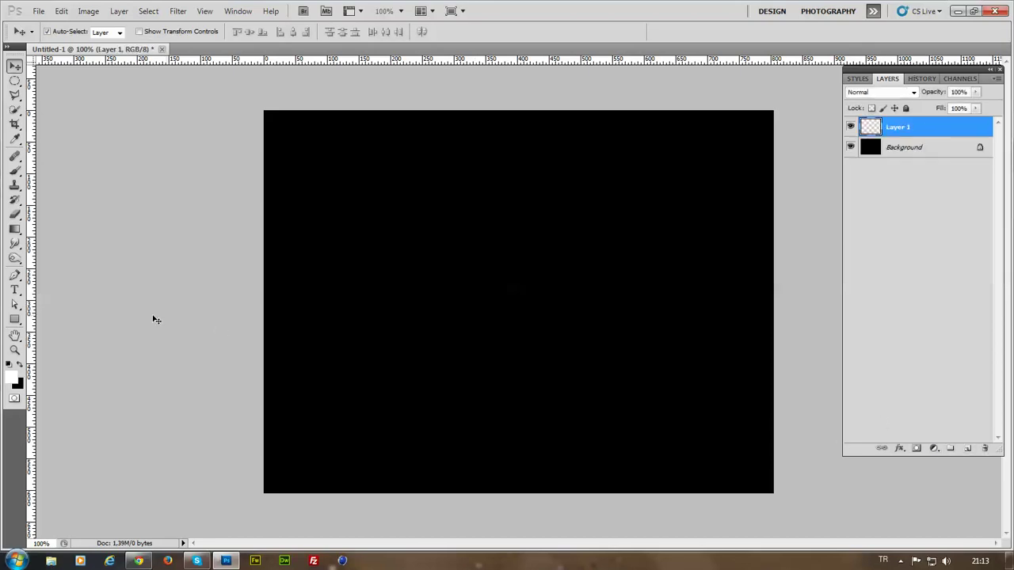
- Draw a white circle about 420 px in diameter left of the canvas centre and rasterize its shape layer
{"action": "left_click_drag", "start_coordinate": [13, 320], "coordinate": [76, 345]}
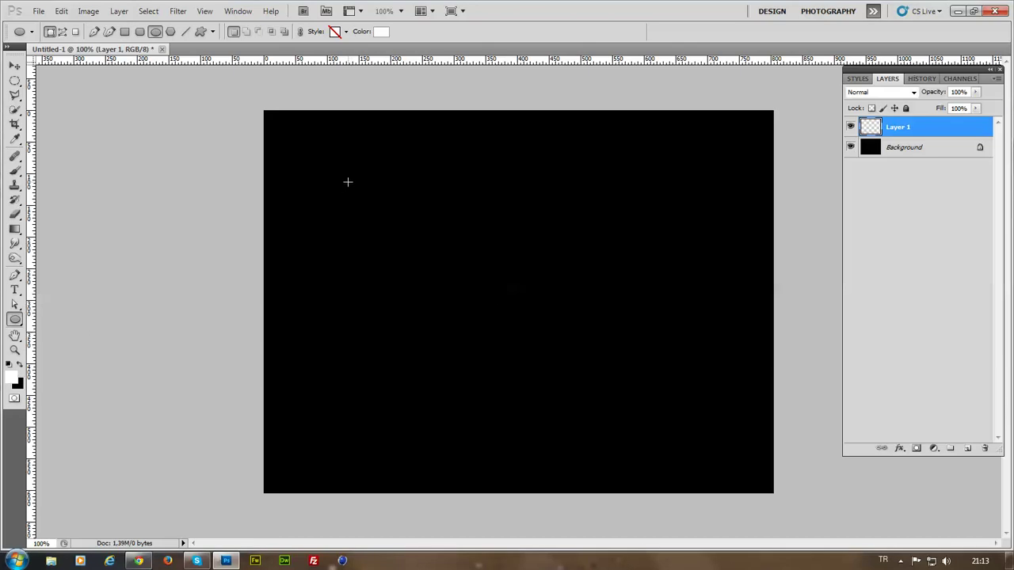
{"action": "left_click_drag", "start_coordinate": [325, 166], "coordinate": [586, 446]}
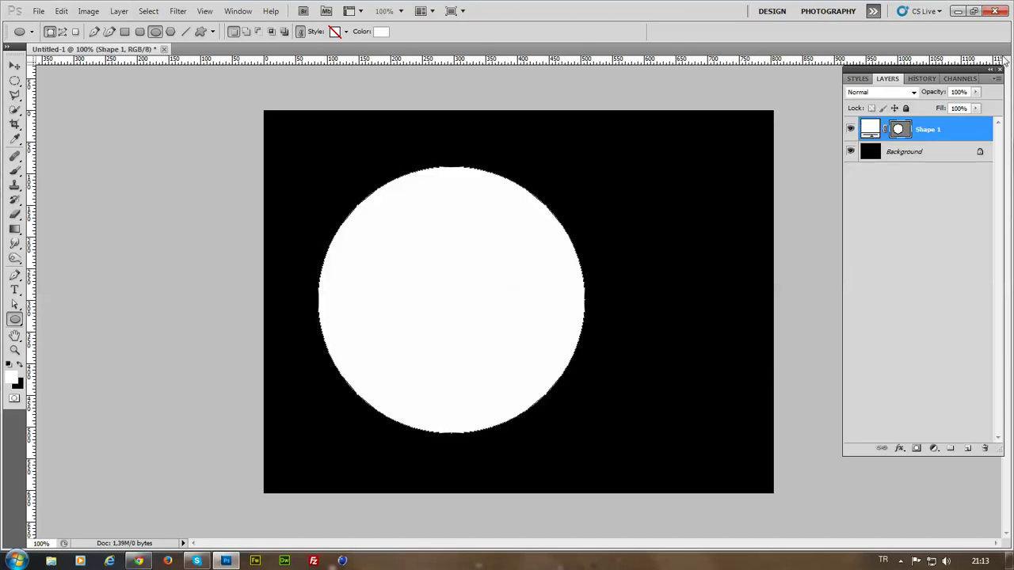
{"action": "left_click", "coordinate": [899, 130]}
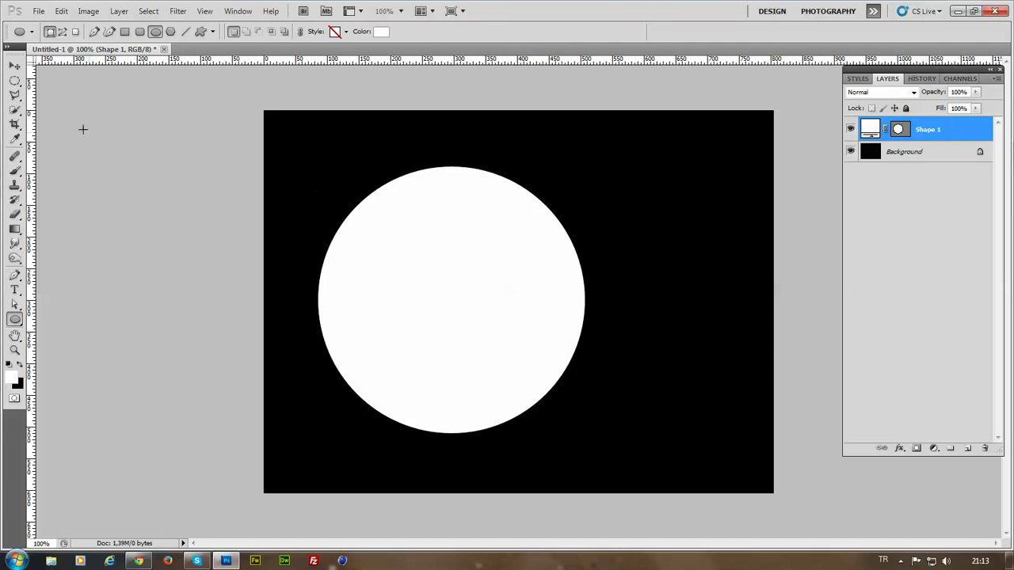
{"action": "right_click", "coordinate": [957, 133]}
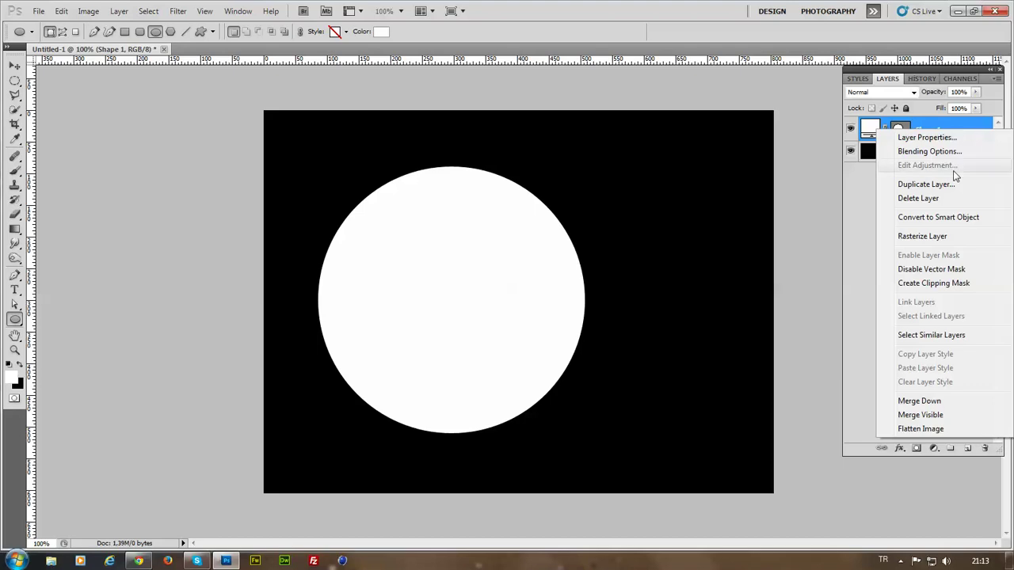
{"action": "left_click", "coordinate": [929, 237]}
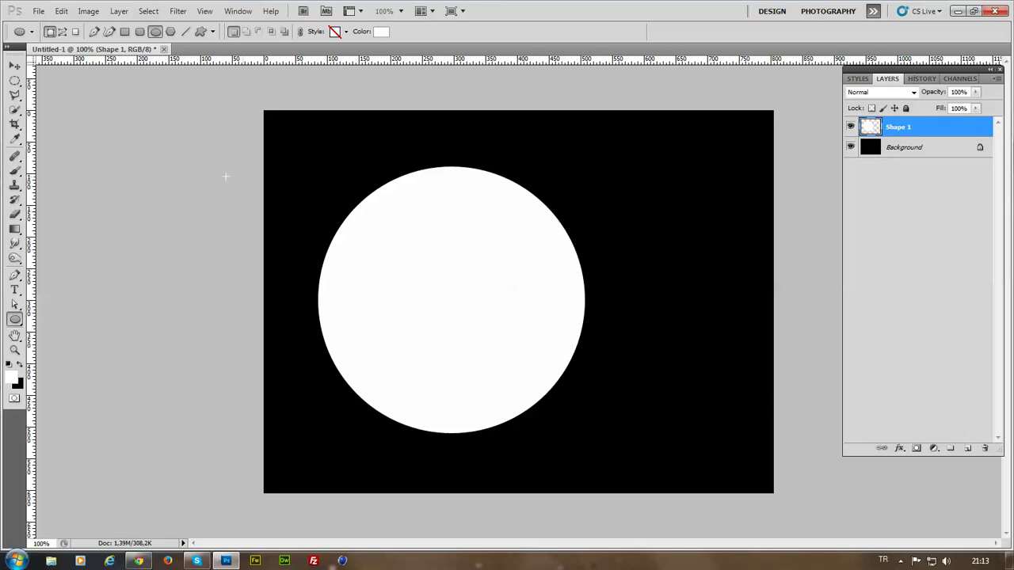
- Select an angular area at the circle's upper left with the Polygonal Lasso and cut it onto a new layer
{"action": "left_click", "coordinate": [15, 94]}
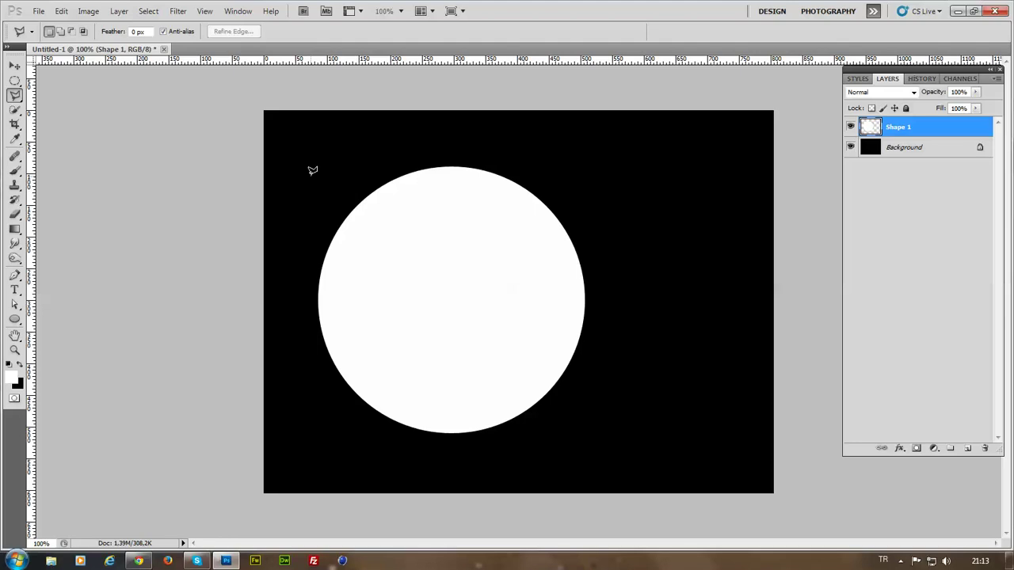
{"action": "mouse_move", "coordinate": [376, 253]}
{"action": "left_mouse_down"}
{"action": "mouse_move", "coordinate": [298, 150]}
{"action": "mouse_move", "coordinate": [524, 171]}
{"action": "mouse_move", "coordinate": [498, 170]}
{"action": "mouse_move", "coordinate": [377, 252]}
{"action": "left_mouse_up"}
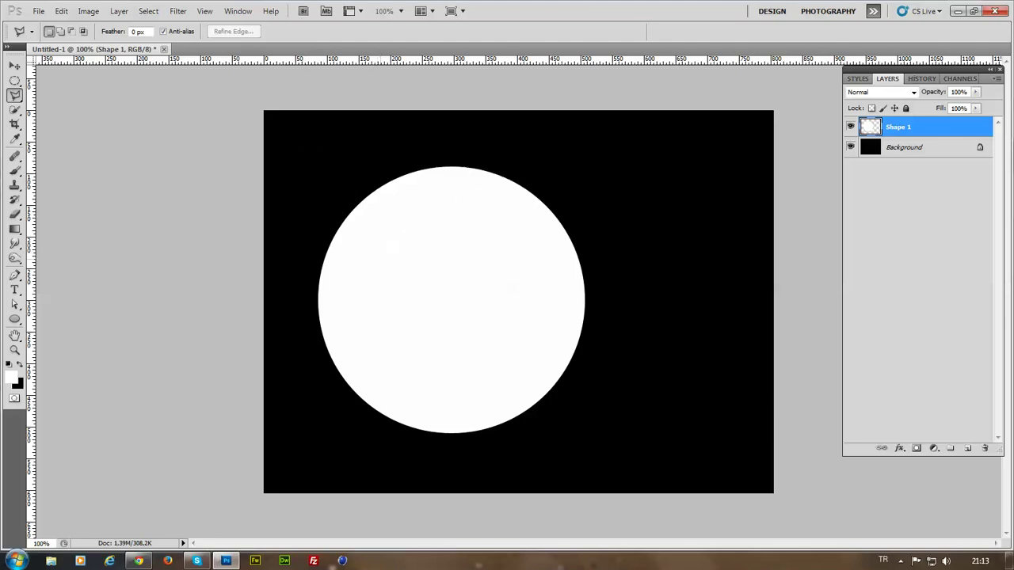
{"action": "right_click", "coordinate": [434, 227]}
{"action": "left_click", "coordinate": [485, 342]}
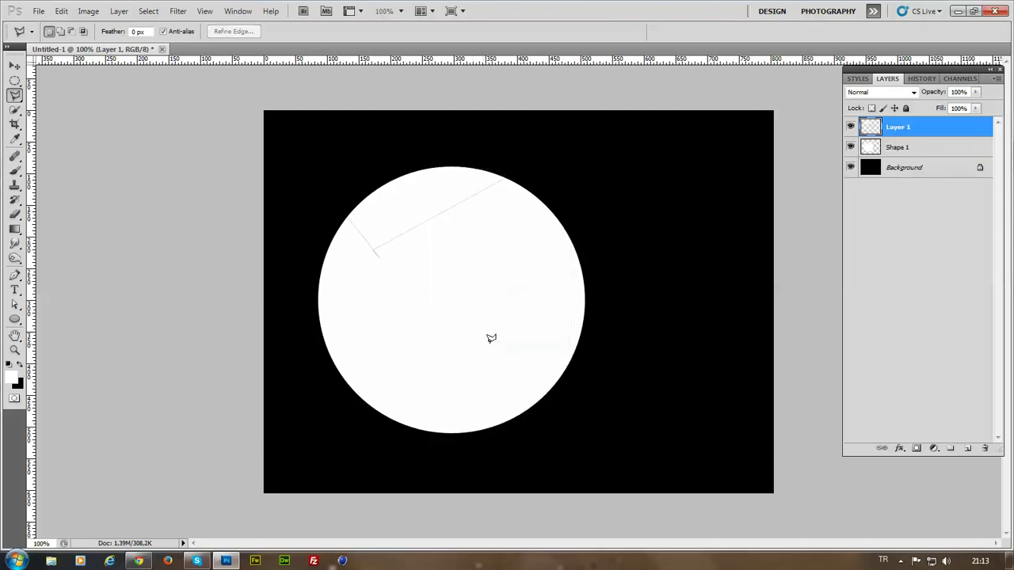
- Select a triangular area at the circle's lower right with the Polygonal Lasso and cut it onto a new layer
{"action": "left_click", "coordinate": [909, 147]}
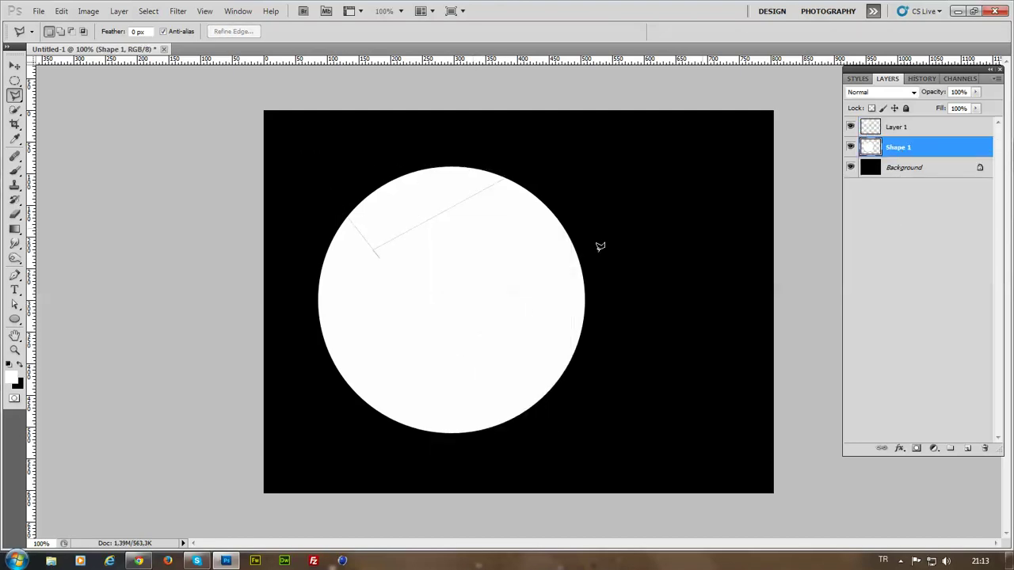
{"action": "left_click", "coordinate": [507, 265]}
{"action": "left_click", "coordinate": [605, 346]}
{"action": "left_click", "coordinate": [496, 414]}
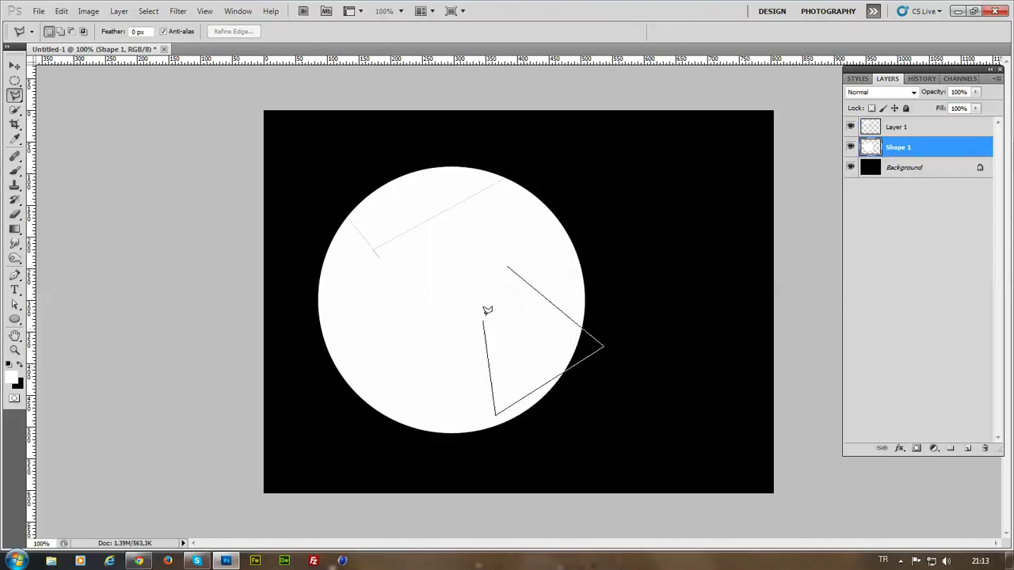
{"action": "left_click", "coordinate": [507, 264]}
{"action": "right_click", "coordinate": [529, 352]}
{"action": "left_click", "coordinate": [576, 224]}
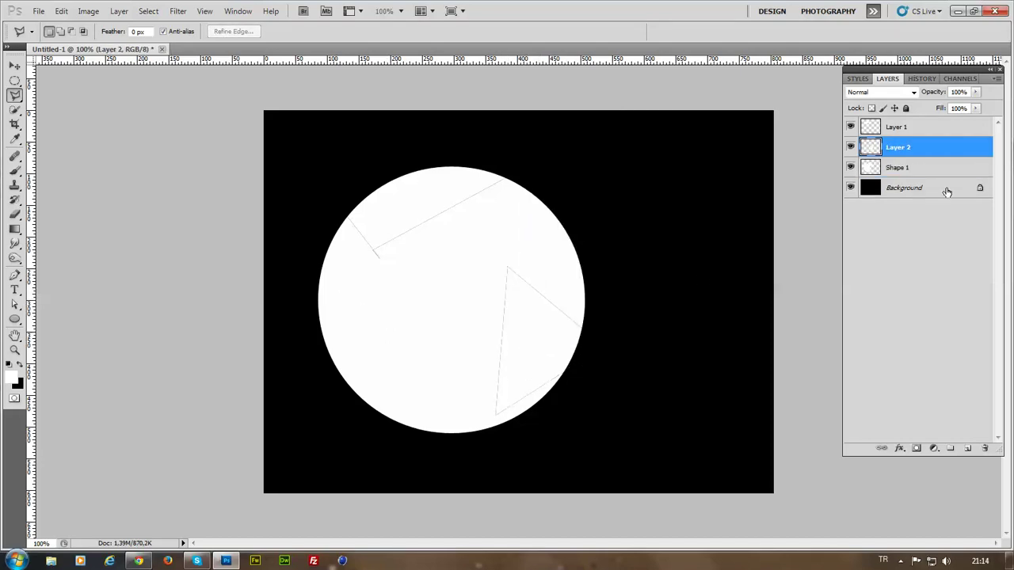
- Select a four-sided area at the lower left of the Shape 1 circle and cut it onto a new layer
{"action": "left_click", "coordinate": [903, 173]}
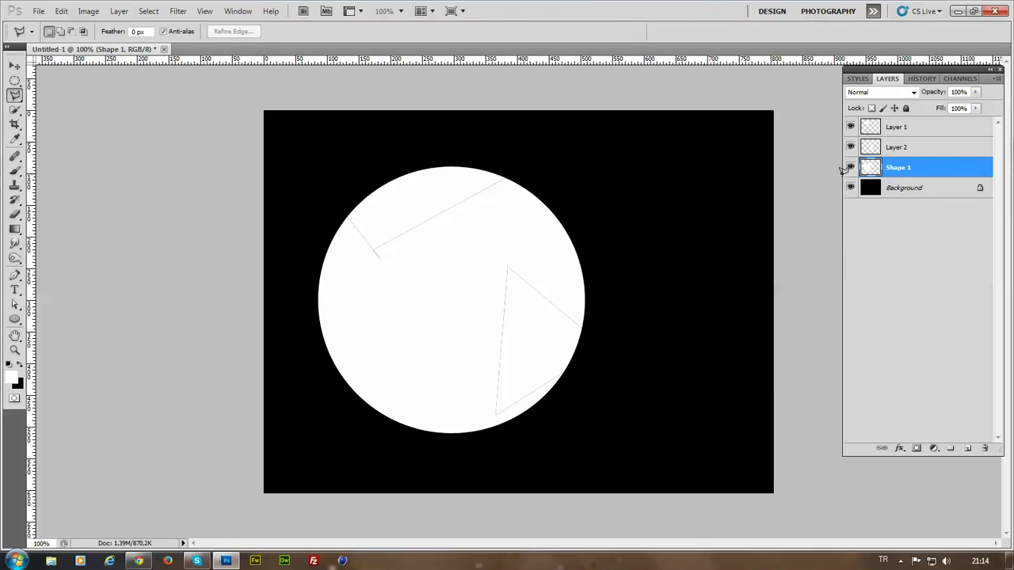
{"action": "left_click", "coordinate": [850, 168]}
{"action": "left_click", "coordinate": [850, 168]}
{"action": "left_click", "coordinate": [390, 313]}
{"action": "left_click", "coordinate": [277, 398]}
{"action": "left_click", "coordinate": [374, 457]}
{"action": "left_click", "coordinate": [451, 328]}
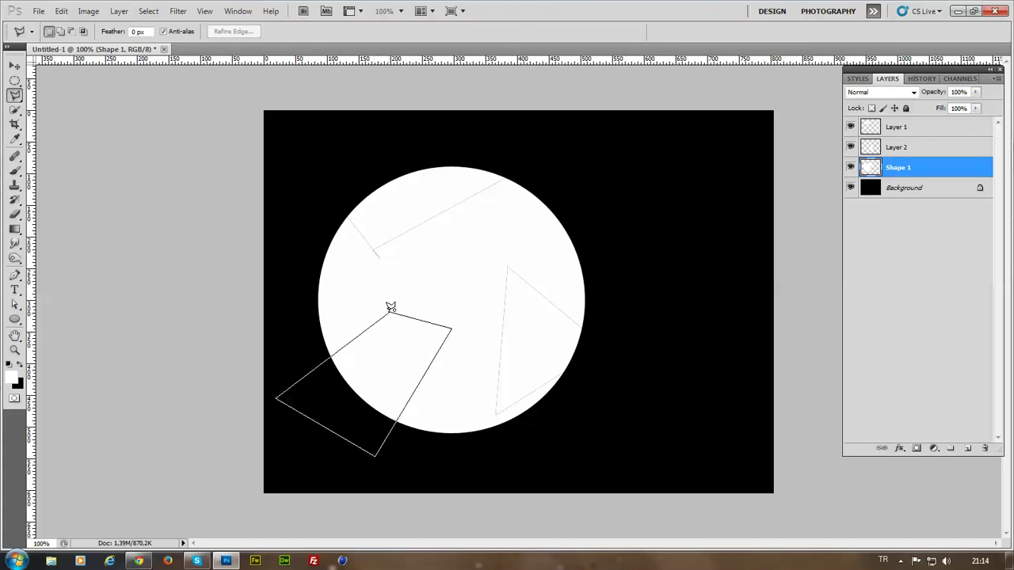
{"action": "left_click", "coordinate": [391, 309]}
{"action": "right_click", "coordinate": [385, 341]}
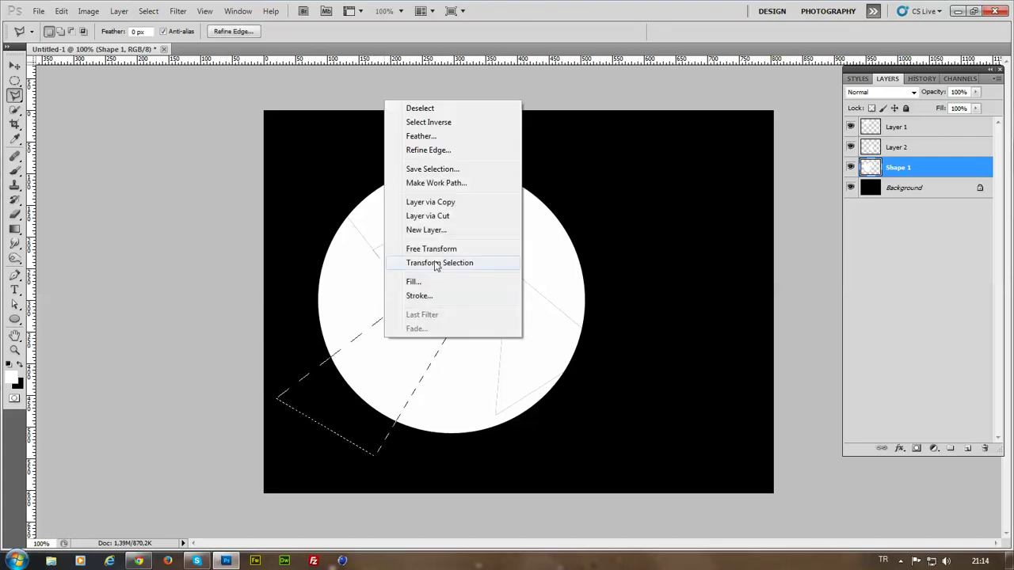
{"action": "left_click", "coordinate": [444, 217]}
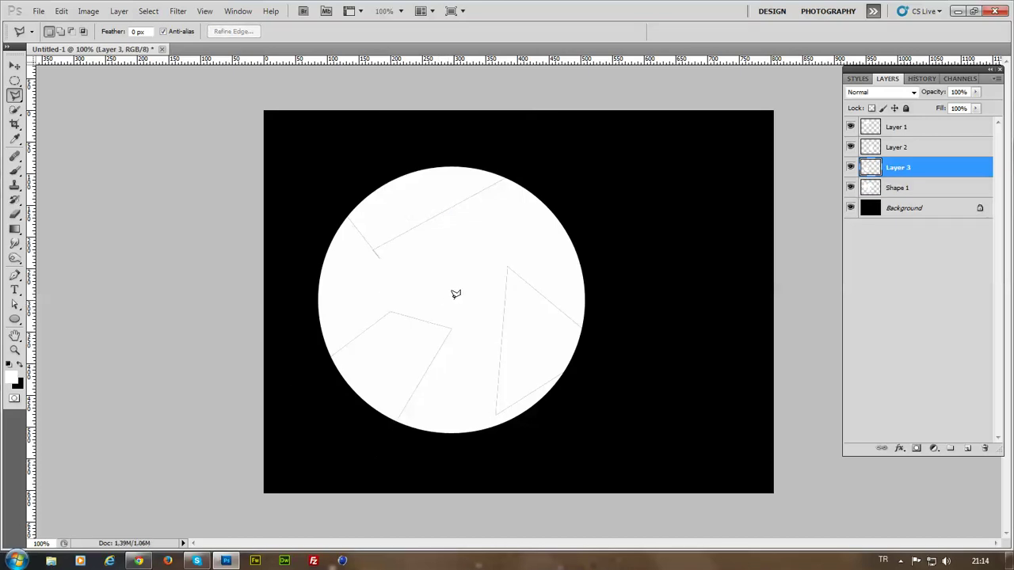
- Move the remaining Shape 1 piece of the circle up and to the right, away from the cut pieces
{"action": "left_click", "coordinate": [15, 65]}
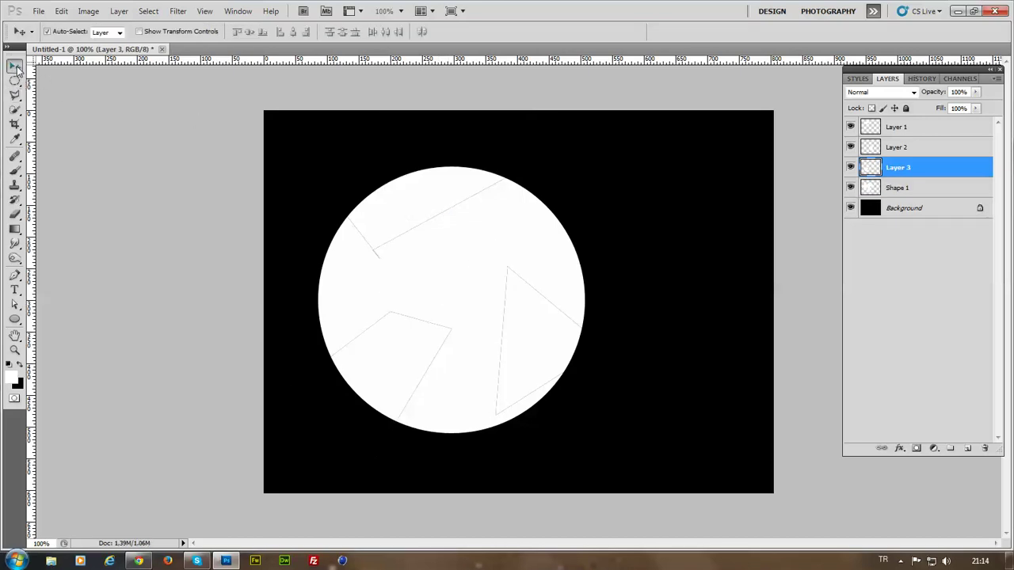
{"action": "key", "text": "Right"}
{"action": "left_click_drag", "start_coordinate": [433, 277], "coordinate": [519, 249]}
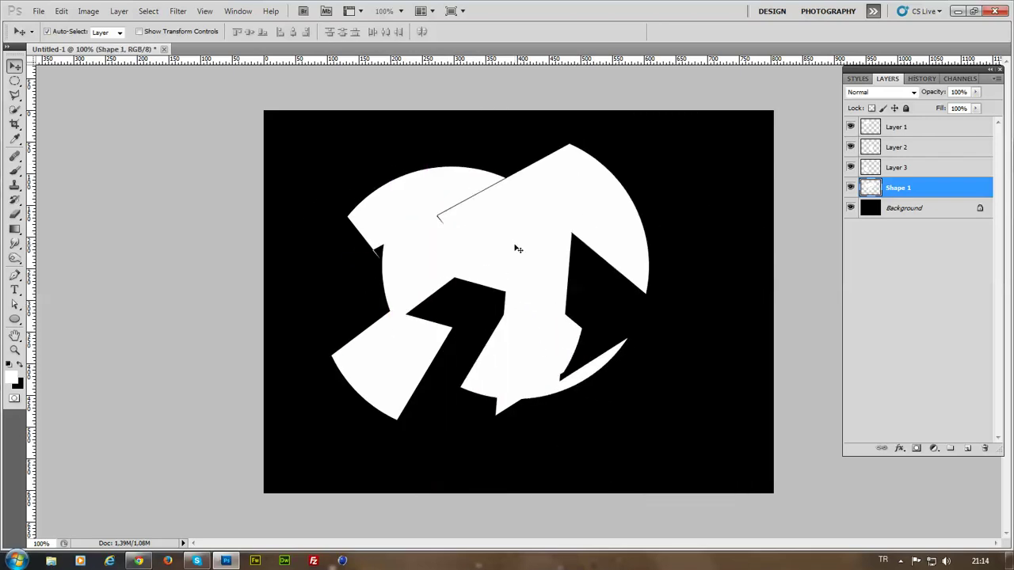
- Undo the move and all the cuts on the circle, and delete the circle's layer
{"action": "key", "text": "ctrl+alt+z"}
{"action": "key", "text": "ctrl+alt+z"}
{"action": "key", "text": "ctrl+alt+z"}
{"action": "key", "text": "ctrl+alt+z"}
{"action": "key", "text": "ctrl+alt+z"}
{"action": "key", "text": "ctrl+alt+z"}
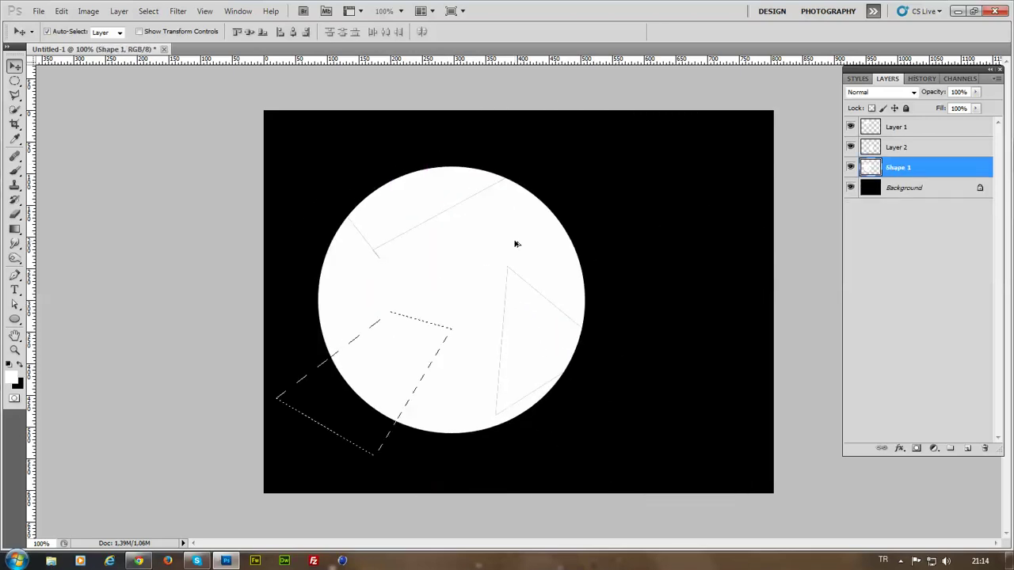
{"action": "key", "text": "ctrl+alt+z"}
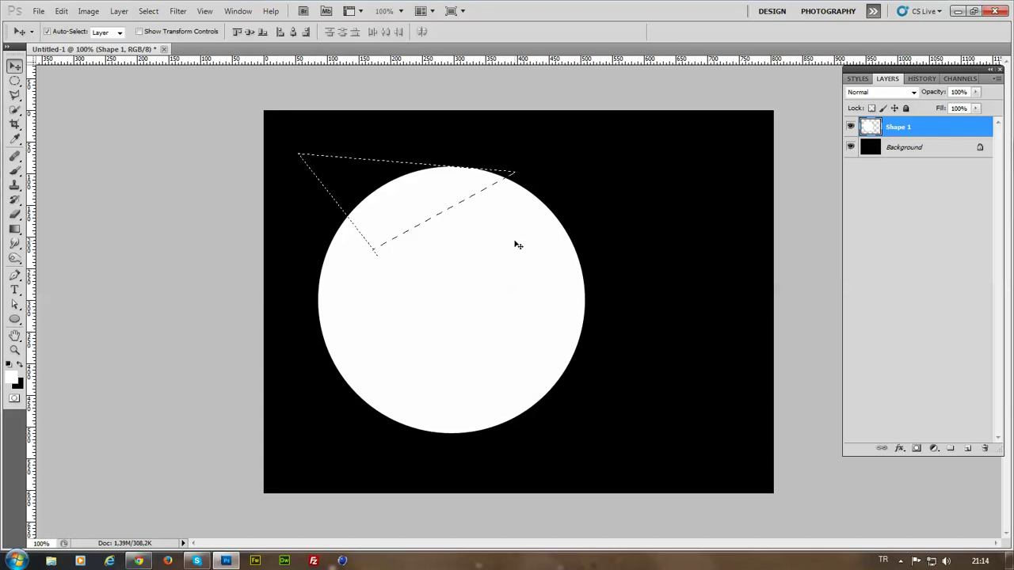
{"action": "key", "text": "ctrl+alt+z"}
{"action": "key", "text": "Delete"}
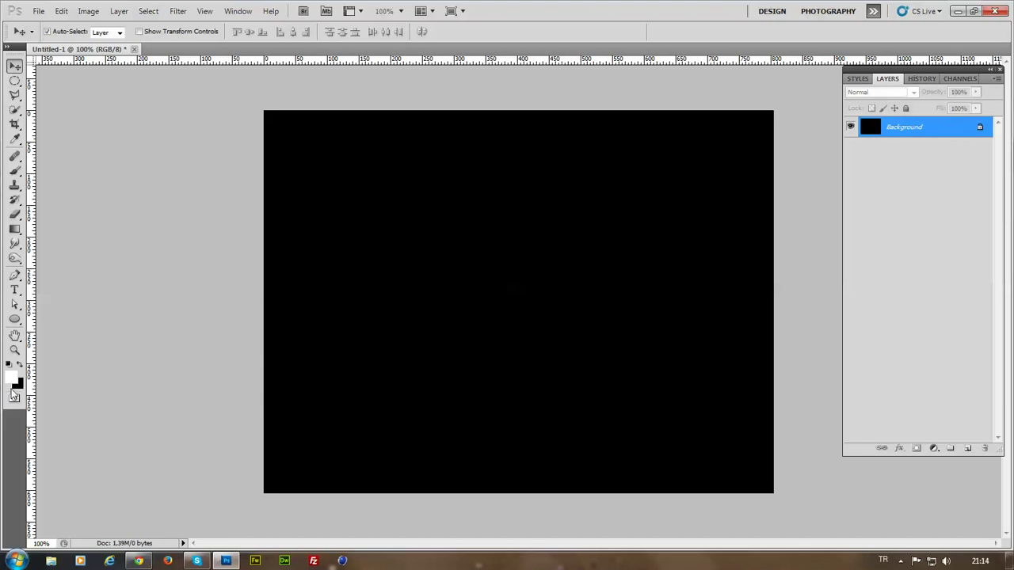
- Set the foreground colour to a bright, fully saturated orange
{"action": "left_click", "coordinate": [12, 378]}
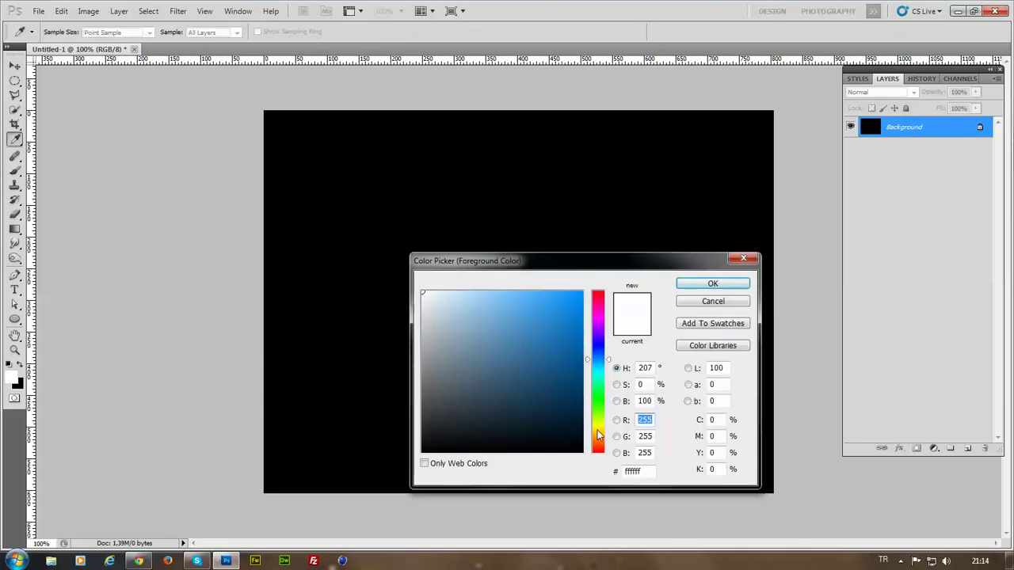
{"action": "left_click_drag", "start_coordinate": [597, 430], "coordinate": [596, 435]}
{"action": "mouse_move", "coordinate": [574, 342]}
{"action": "left_mouse_down"}
{"action": "mouse_move", "coordinate": [568, 319]}
{"action": "mouse_move", "coordinate": [585, 290]}
{"action": "left_mouse_up"}
{"action": "left_click", "coordinate": [697, 286]}
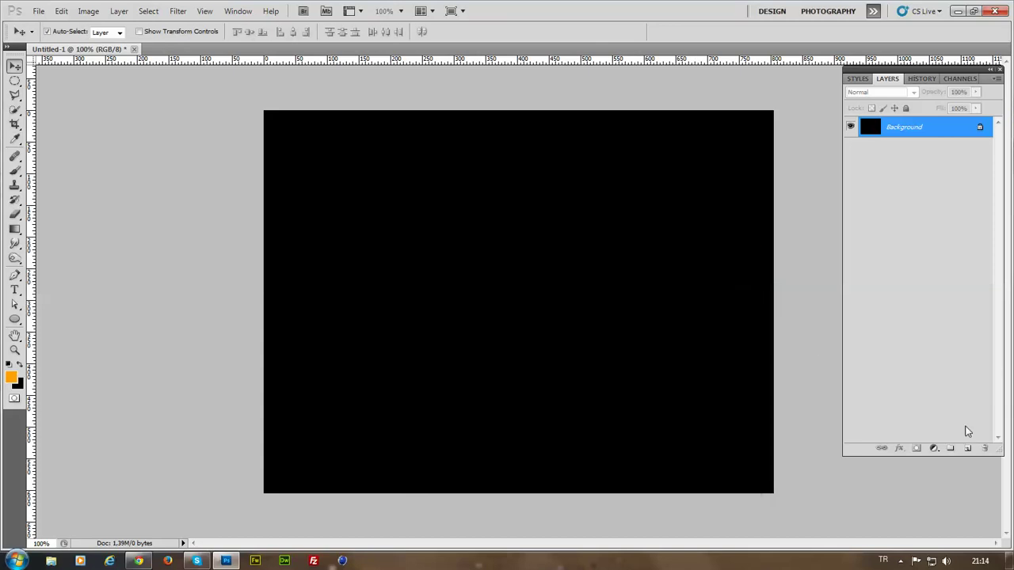
- Draw an orange circle about 380 px in diameter on a new layer left of the canvas centre and rasterize it
{"action": "left_click", "coordinate": [967, 448]}
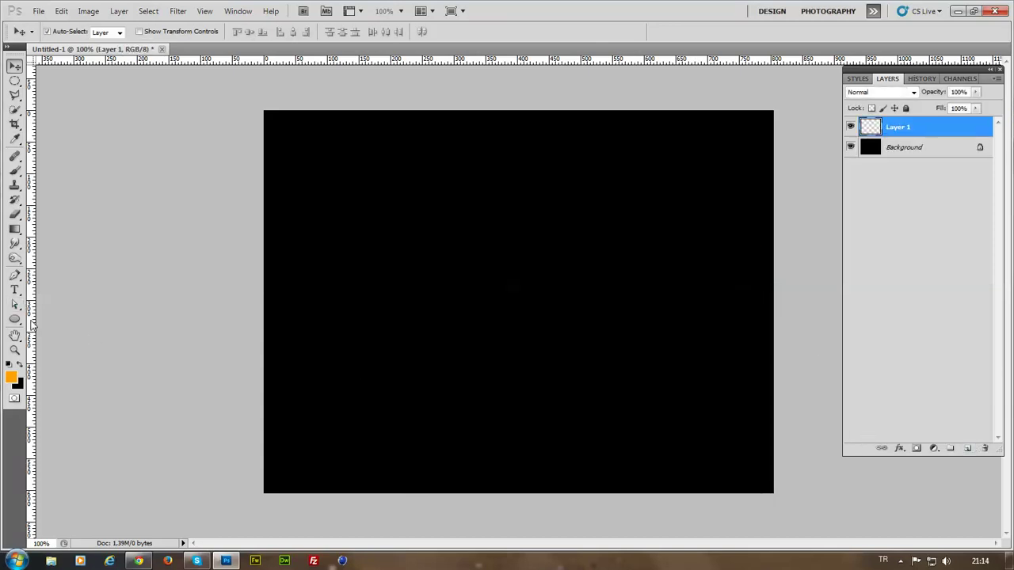
{"action": "left_click", "coordinate": [15, 320]}
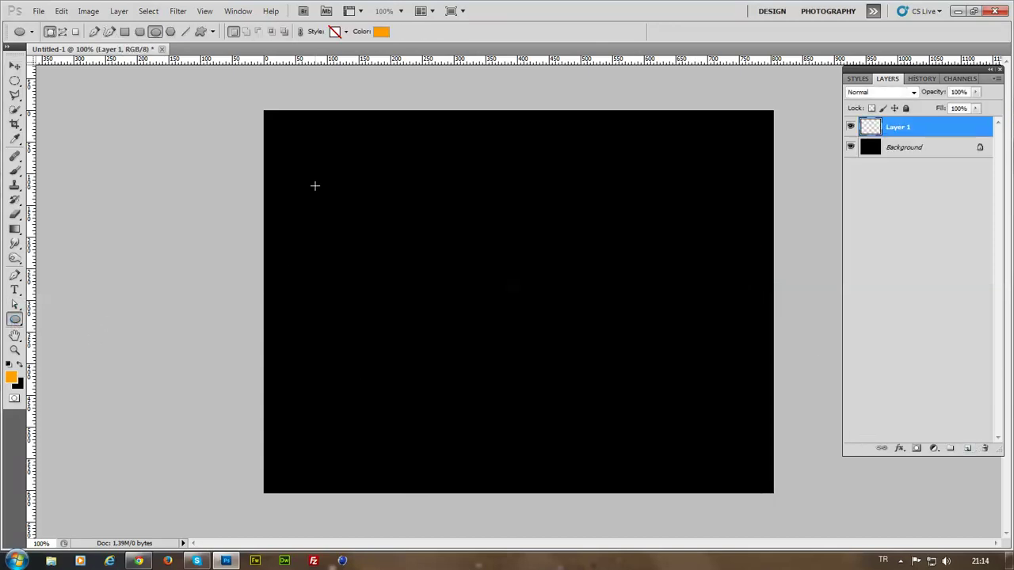
{"action": "left_click_drag", "start_coordinate": [310, 176], "coordinate": [612, 419]}
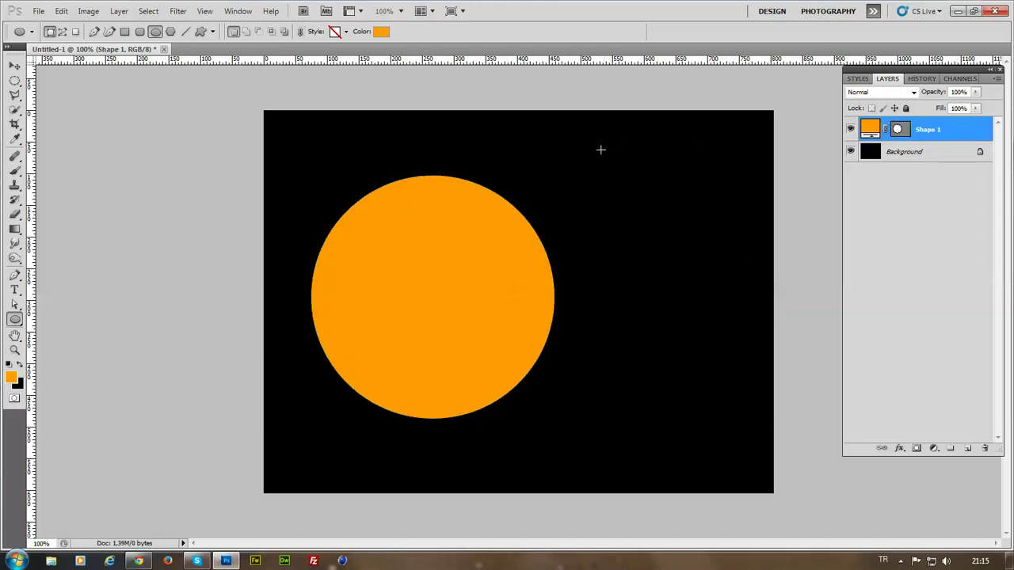
{"action": "right_click", "coordinate": [959, 132]}
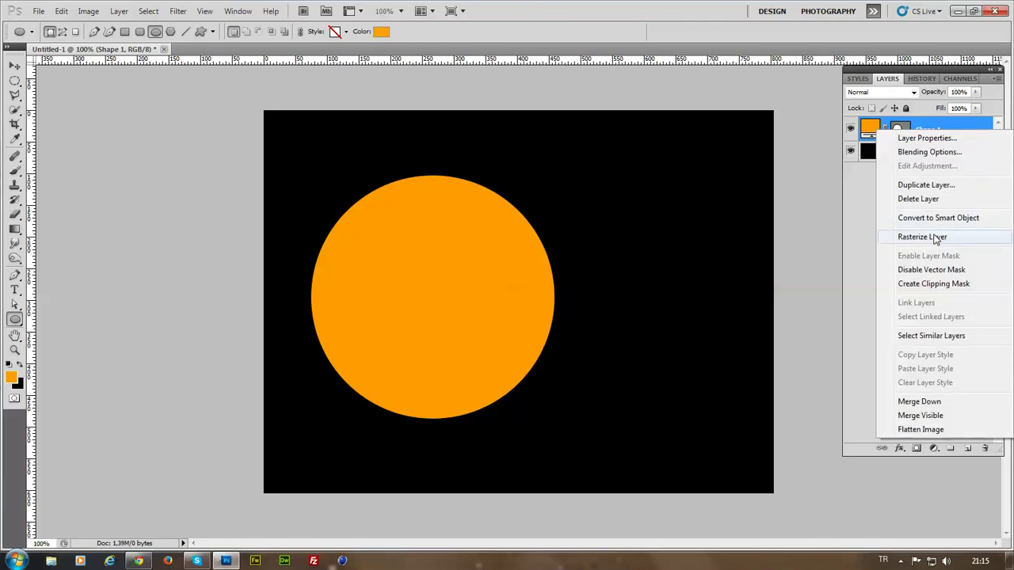
{"action": "left_click", "coordinate": [923, 237]}
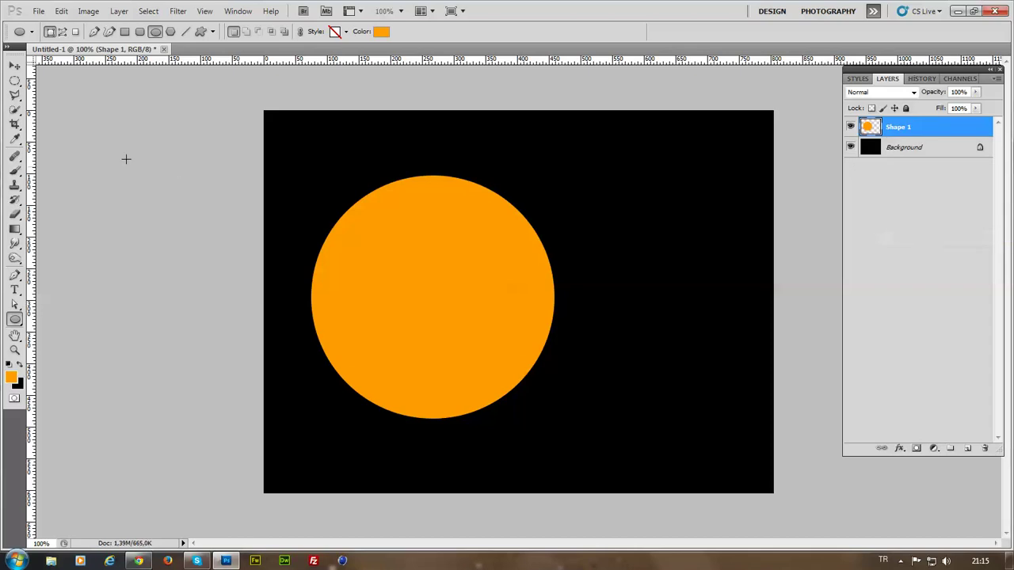
- Move the orange circle toward the canvas centre and give it a linear black-to-white Gradient Overlay at 48% opacity
{"action": "left_click", "coordinate": [15, 66]}
{"action": "left_click_drag", "start_coordinate": [359, 267], "coordinate": [401, 260]}
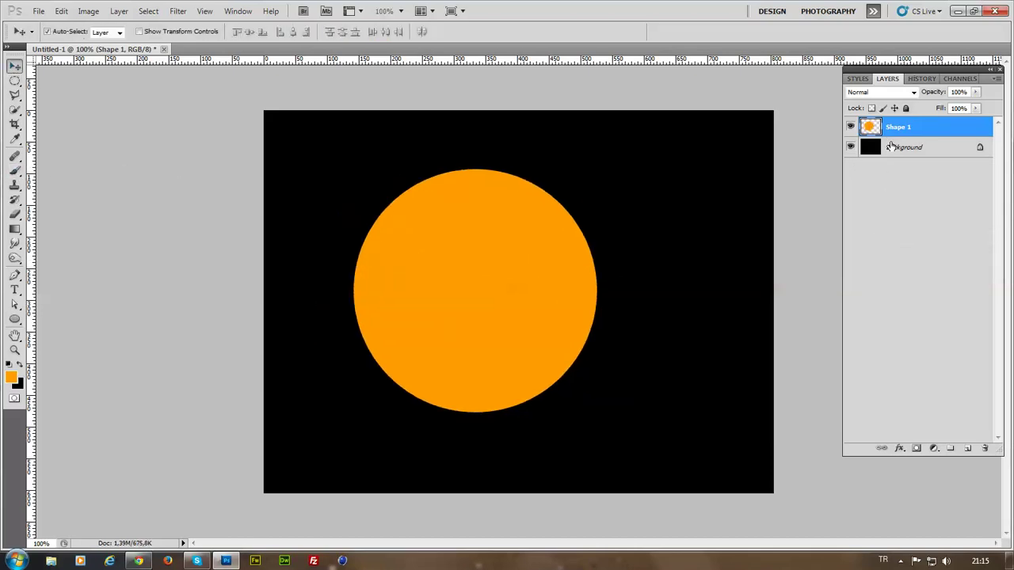
{"action": "double_click", "coordinate": [946, 131]}
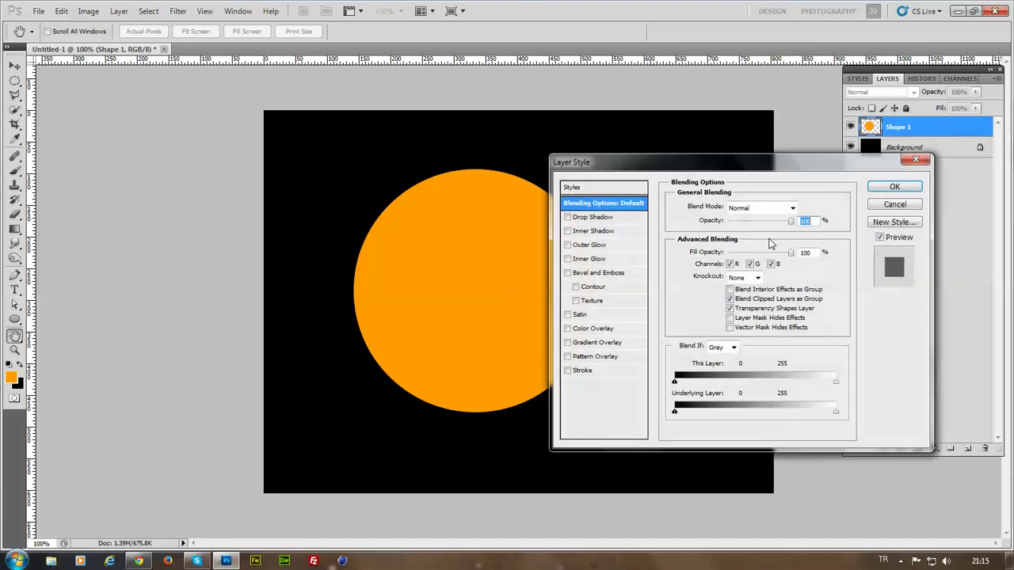
{"action": "left_click", "coordinate": [610, 344]}
{"action": "left_click_drag", "start_coordinate": [779, 222], "coordinate": [748, 228]}
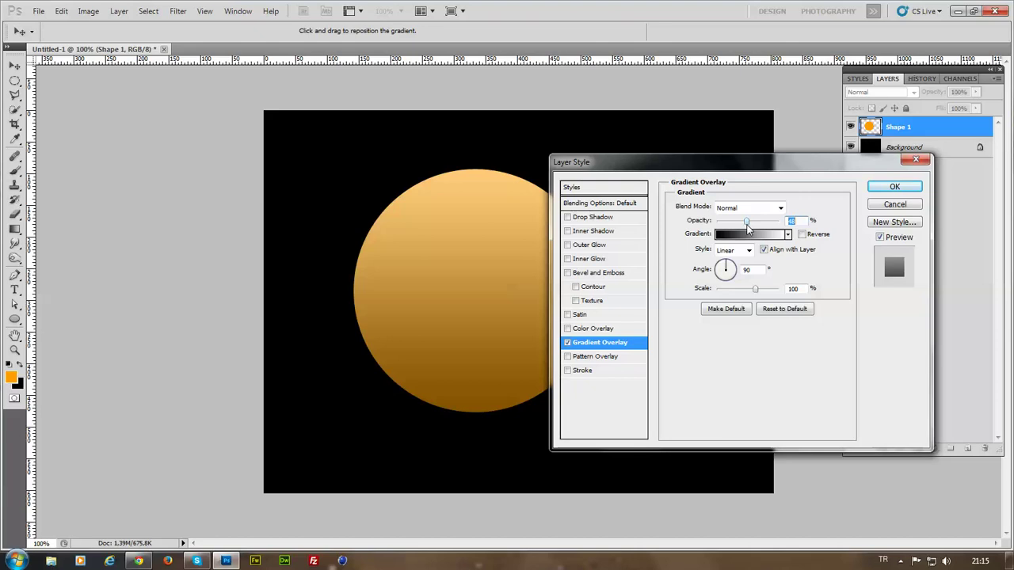
{"action": "left_click", "coordinate": [882, 190]}
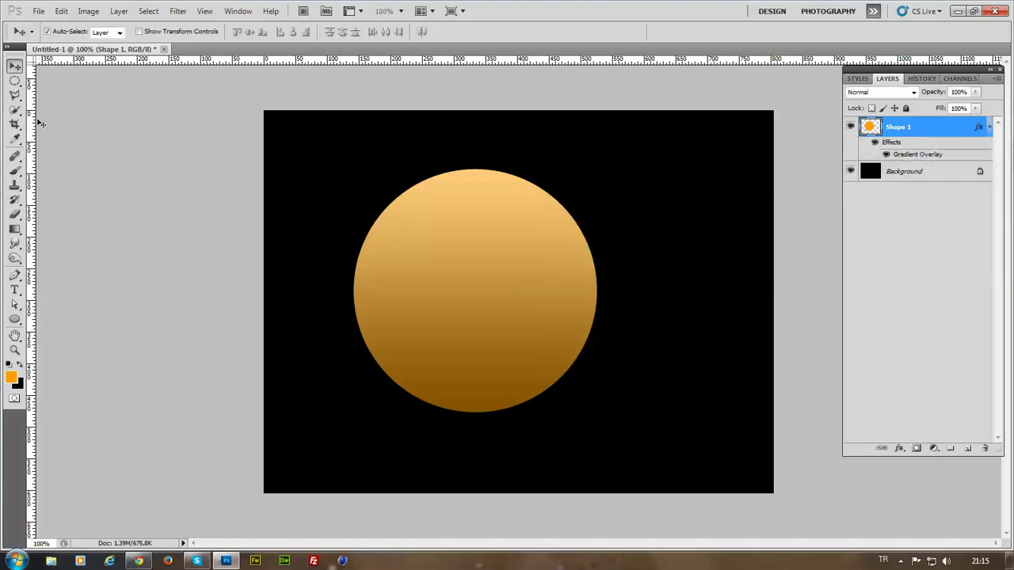
- On a new layer, make a circular selection about 215 px in diameter and centre it in the upper part of the orange circle
{"action": "left_click", "coordinate": [968, 448]}
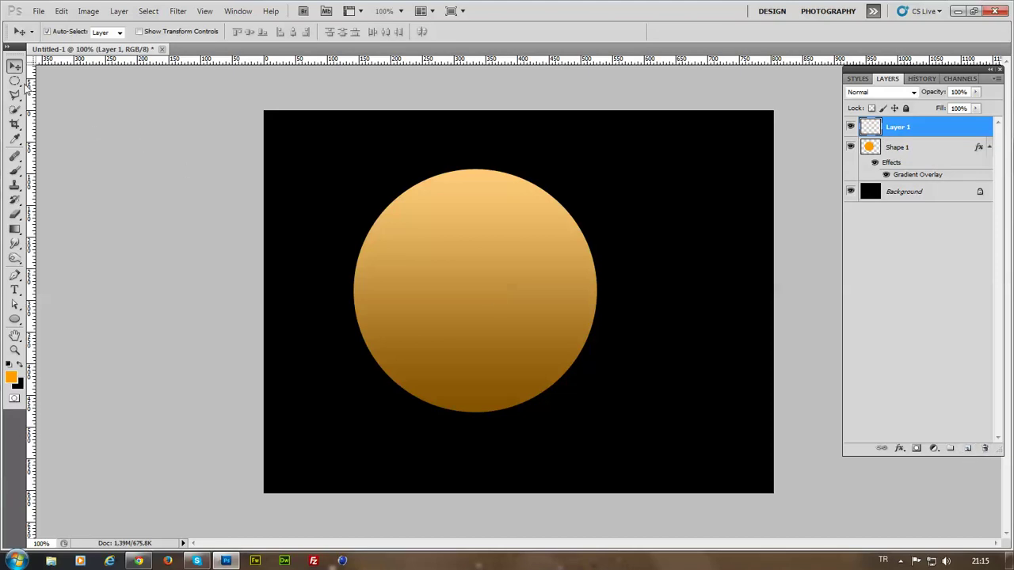
{"action": "left_click", "coordinate": [15, 81]}
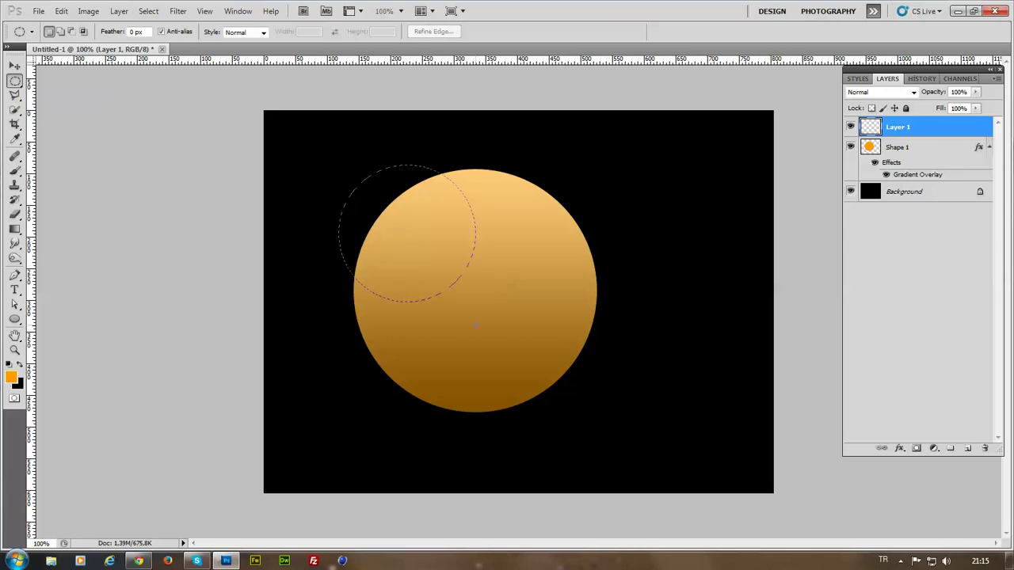
{"action": "left_click_drag", "start_coordinate": [475, 325], "coordinate": [474, 324]}
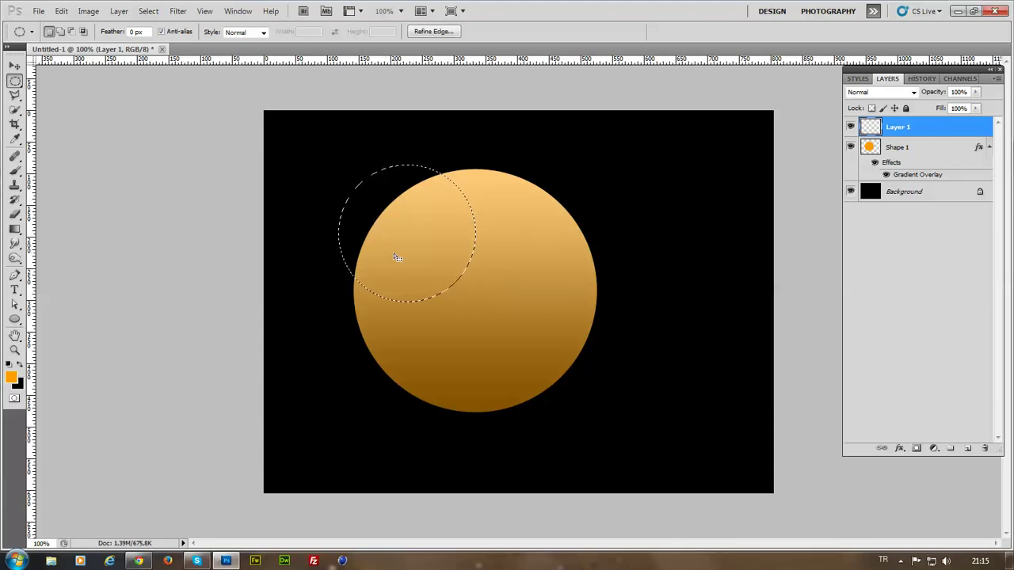
{"action": "left_click_drag", "start_coordinate": [398, 247], "coordinate": [458, 255]}
{"action": "key", "text": "Right"}
{"action": "key", "text": "Right"}
{"action": "key", "text": "Right"}
{"action": "key", "text": "Right"}
{"action": "key", "text": "Right"}
- Choose the Foreground to Transparent preset for the Gradient tool
{"action": "left_click", "coordinate": [14, 229]}
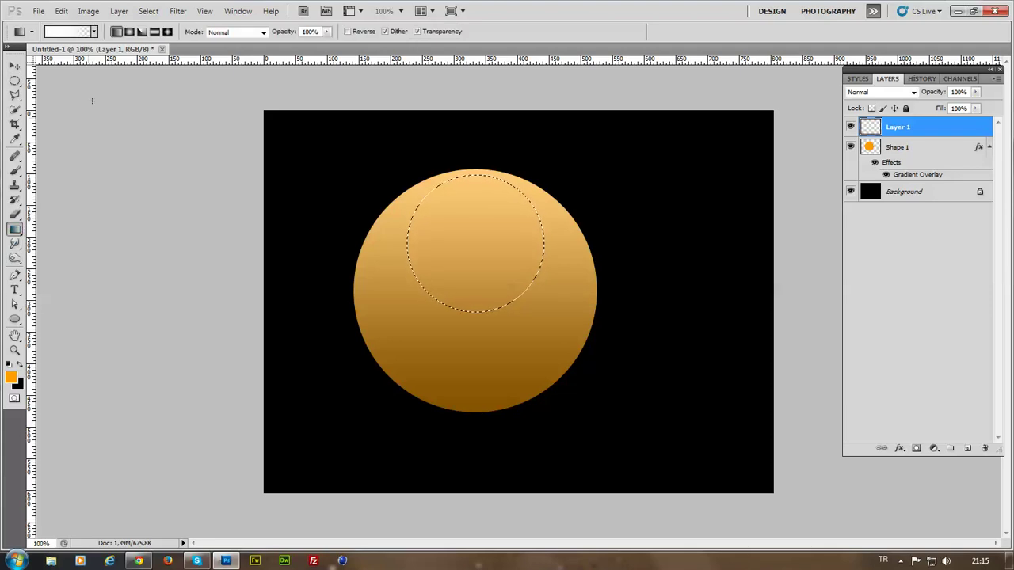
{"action": "left_click", "coordinate": [94, 32]}
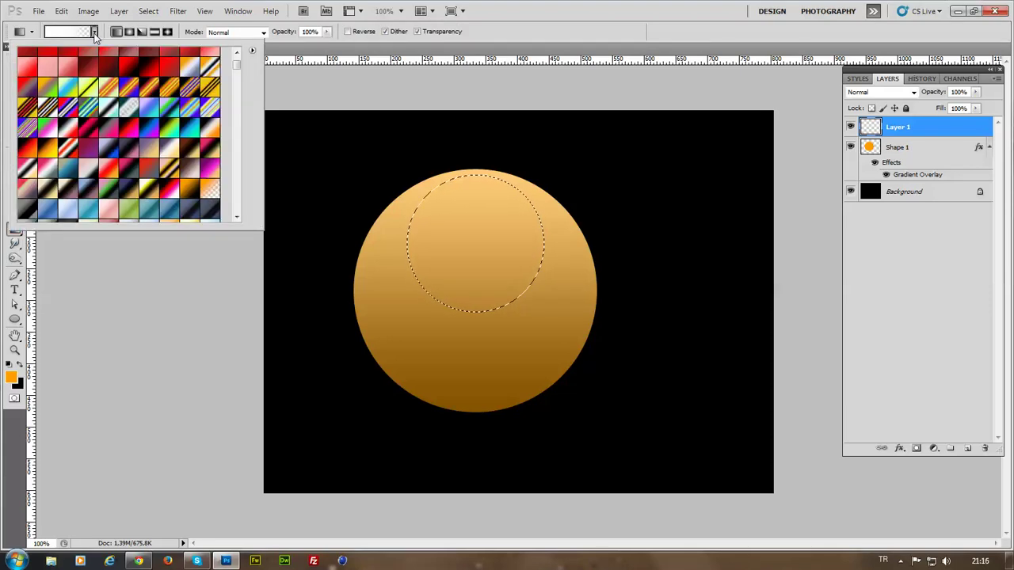
{"action": "left_click", "coordinate": [238, 52]}
{"action": "left_click", "coordinate": [47, 58]}
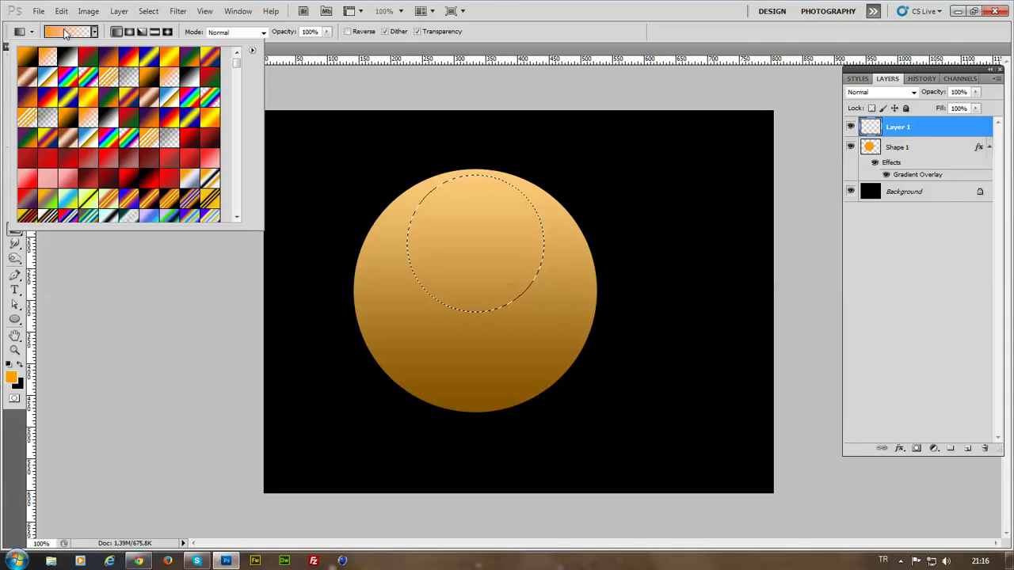
- Edit the gradient so that both its starting and ending colour stops are white (ffffff)
{"action": "left_click", "coordinate": [64, 28]}
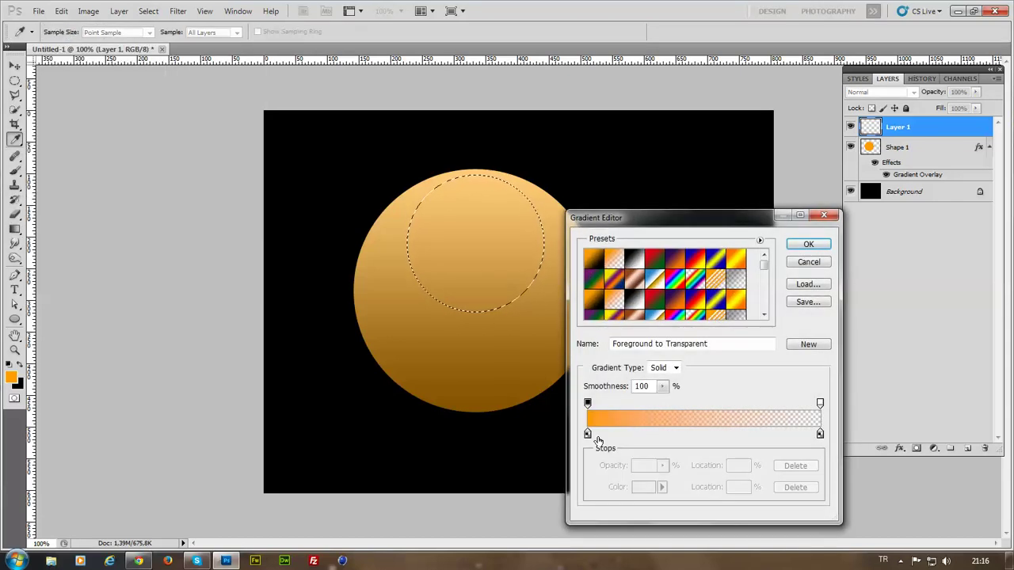
{"action": "left_click", "coordinate": [587, 435]}
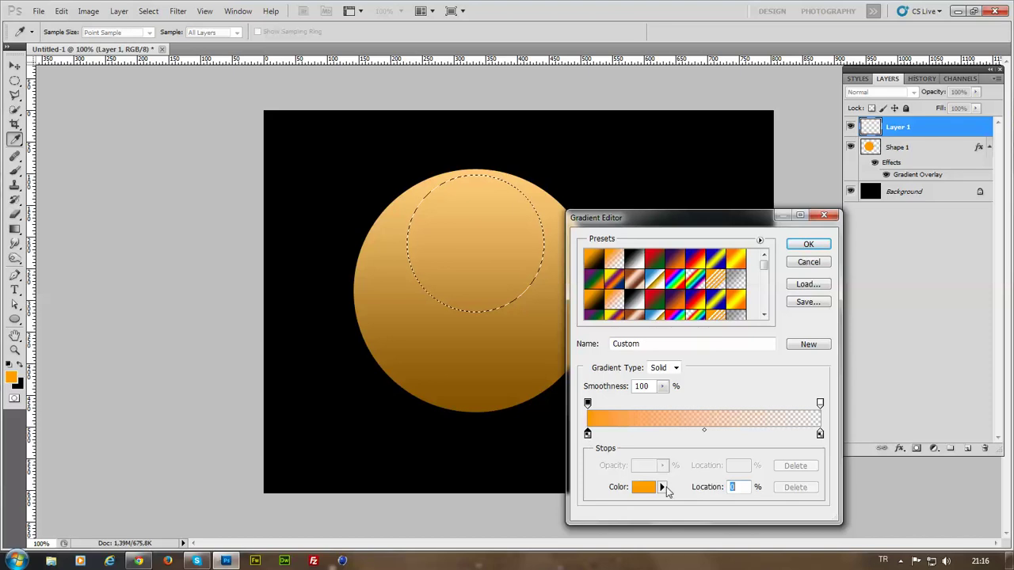
{"action": "left_click", "coordinate": [646, 487]}
{"action": "left_click", "coordinate": [423, 292]}
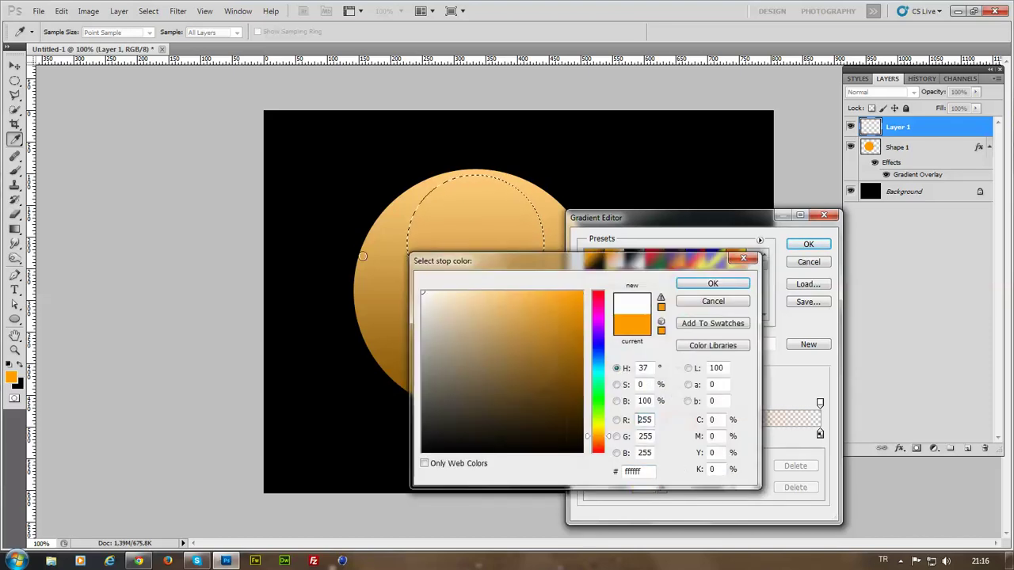
{"action": "left_click", "coordinate": [713, 284]}
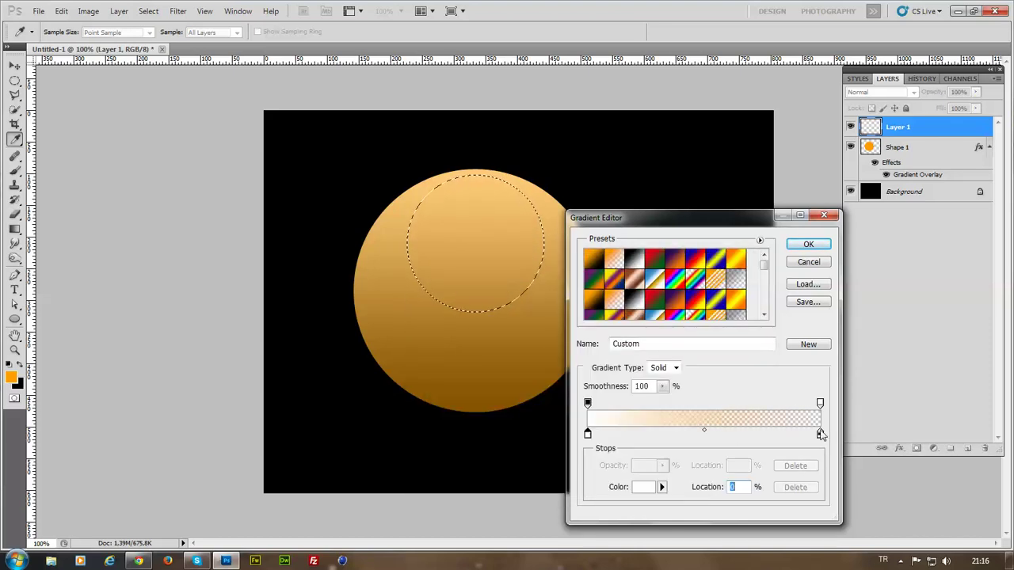
{"action": "left_click", "coordinate": [820, 434]}
{"action": "left_click", "coordinate": [651, 488]}
{"action": "left_click", "coordinate": [422, 291]}
{"action": "left_click", "coordinate": [730, 290]}
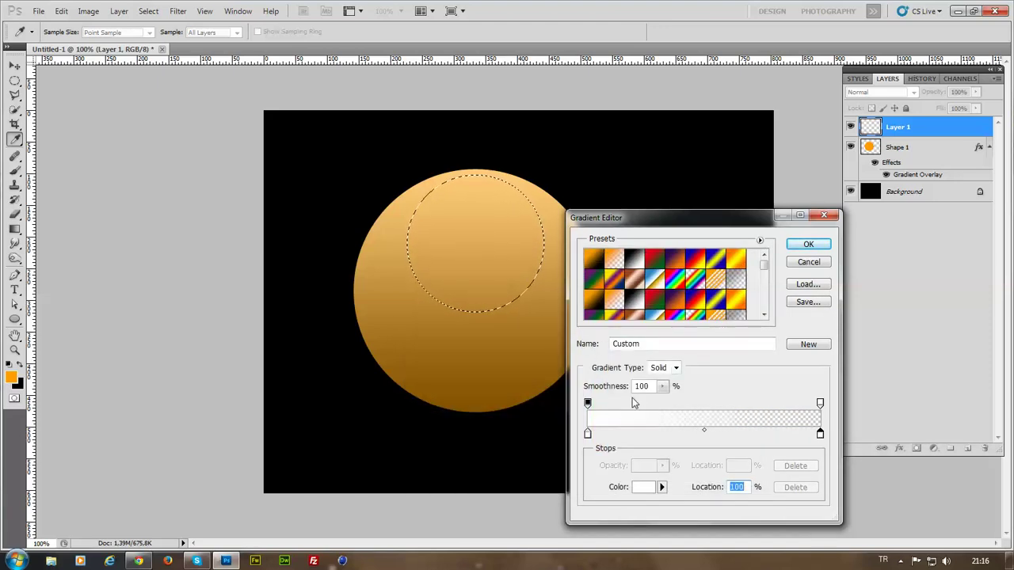
- Shift the gradient's starting colour and opacity stops inward by about a third of its length and apply the gradient settings
{"action": "left_click_drag", "start_coordinate": [588, 434], "coordinate": [661, 435]}
{"action": "left_click_drag", "start_coordinate": [589, 405], "coordinate": [658, 405]}
{"action": "left_click", "coordinate": [812, 246]}
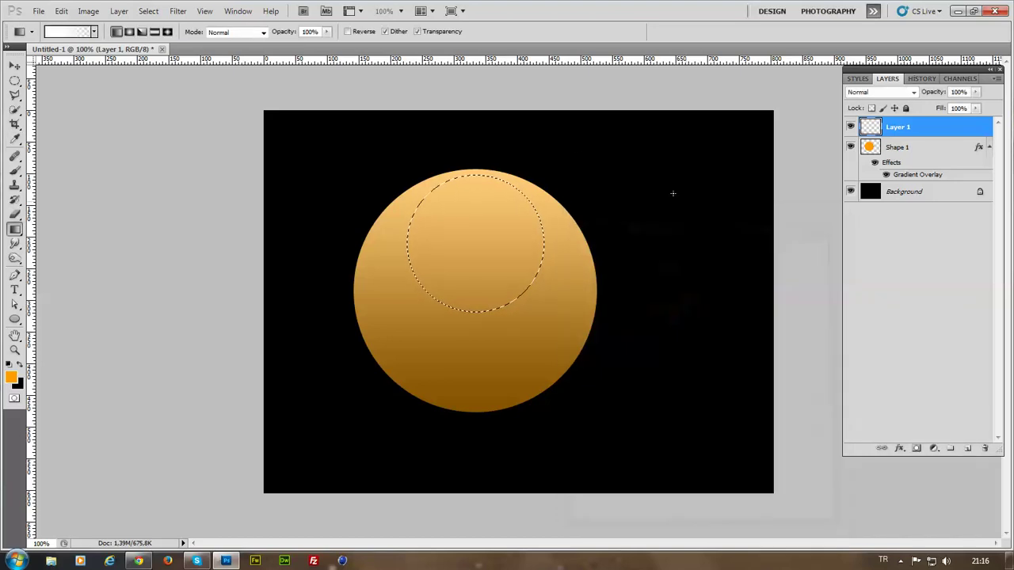
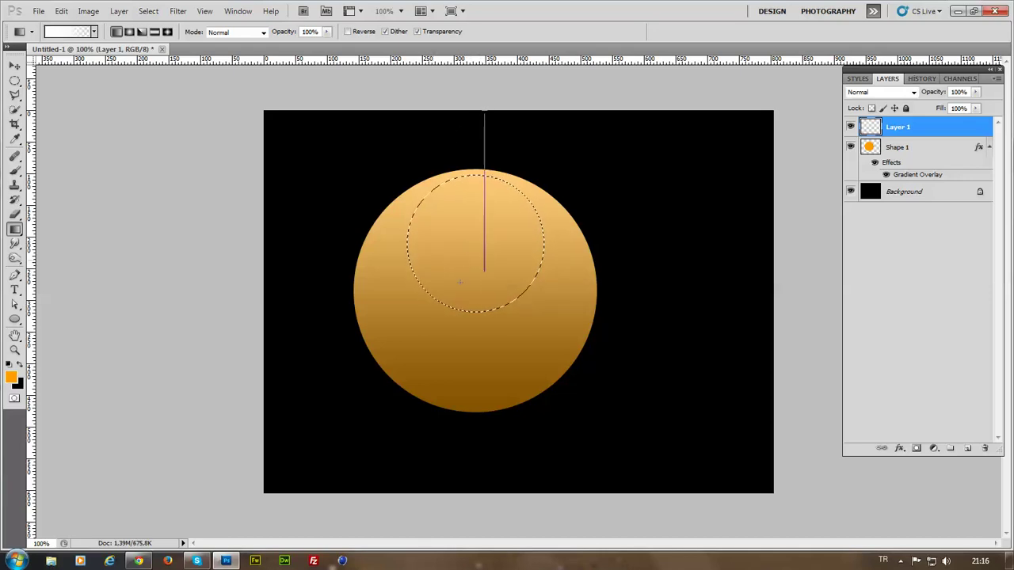
{"action": "left_click_drag", "start_coordinate": [451, 330], "coordinate": [432, 421]}
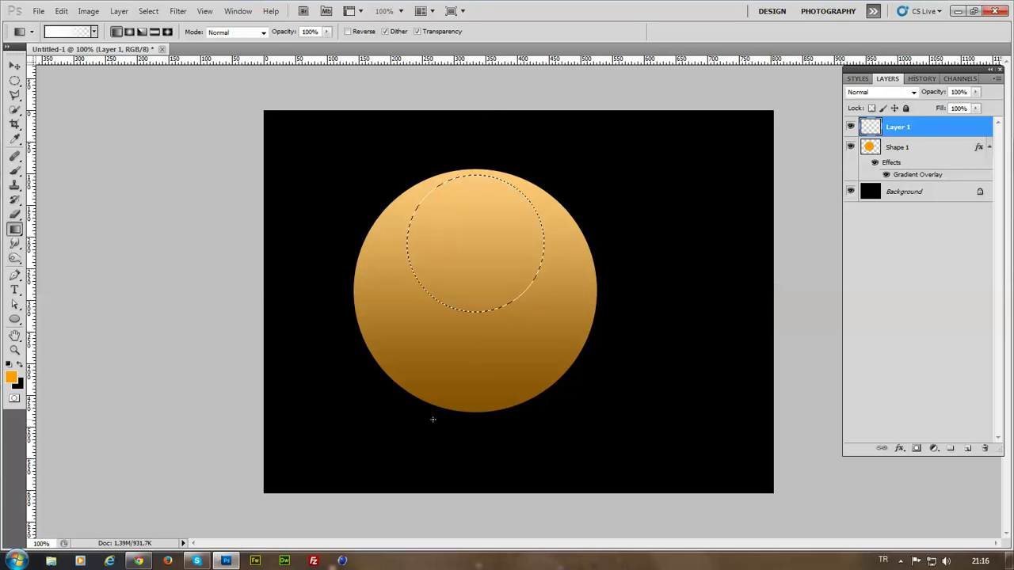
{"action": "left_click_drag", "start_coordinate": [483, 114], "coordinate": [461, 216]}
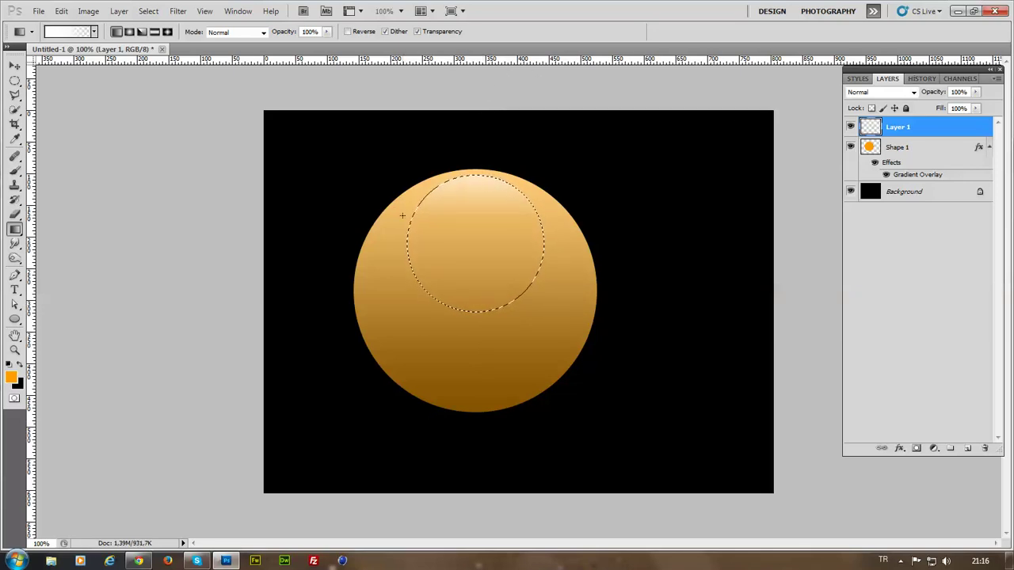
{"action": "key", "text": "ctrl+z"}
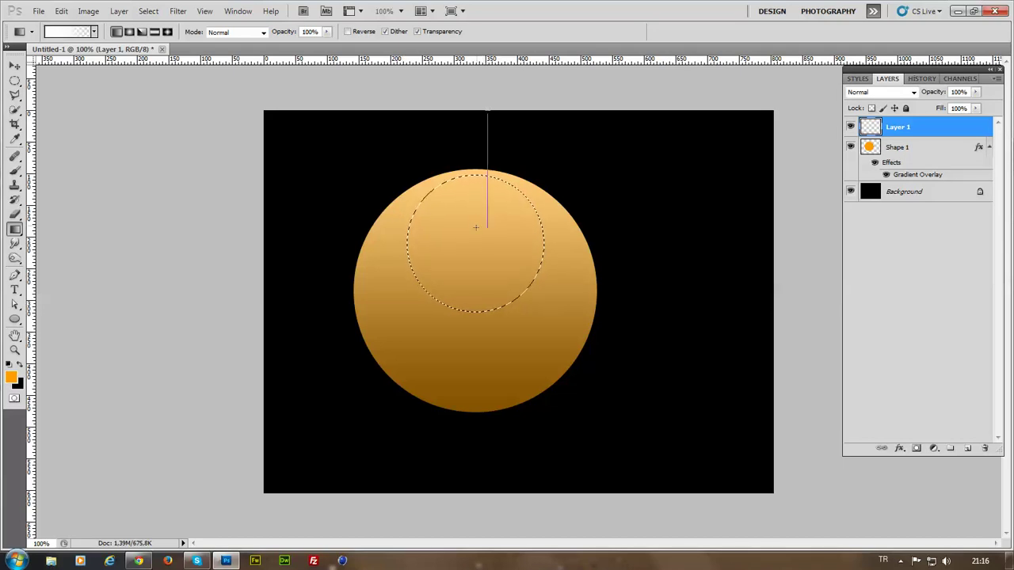
- Fill the circular selection with the white-to-transparent gradient, running vertically from the canvas's top edge to the selection's middle, and deselect it
{"action": "left_click_drag", "start_coordinate": [473, 238], "coordinate": [487, 237]}
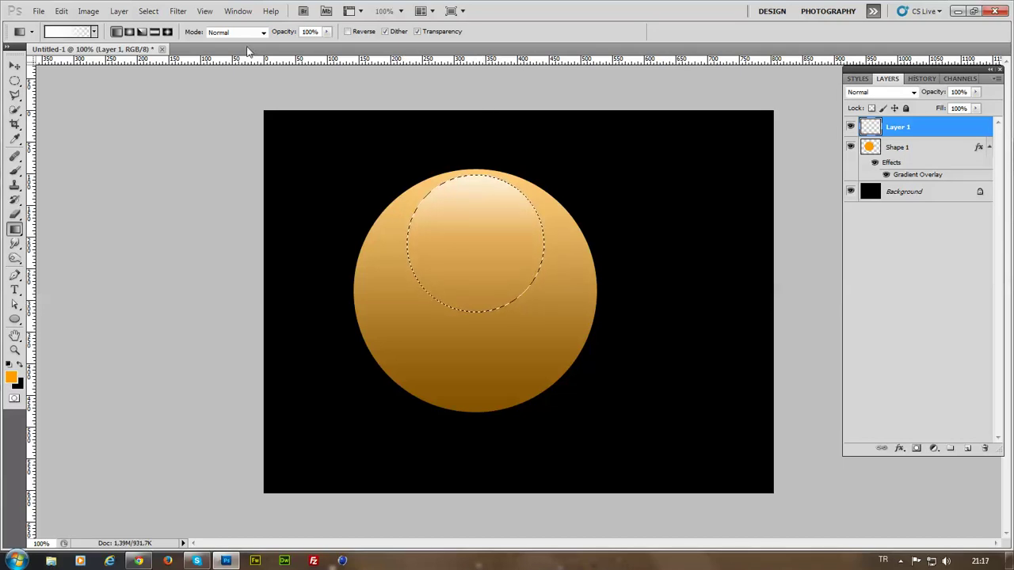
{"action": "key", "text": "ctrl+d"}
{"action": "left_click", "coordinate": [145, 15]}
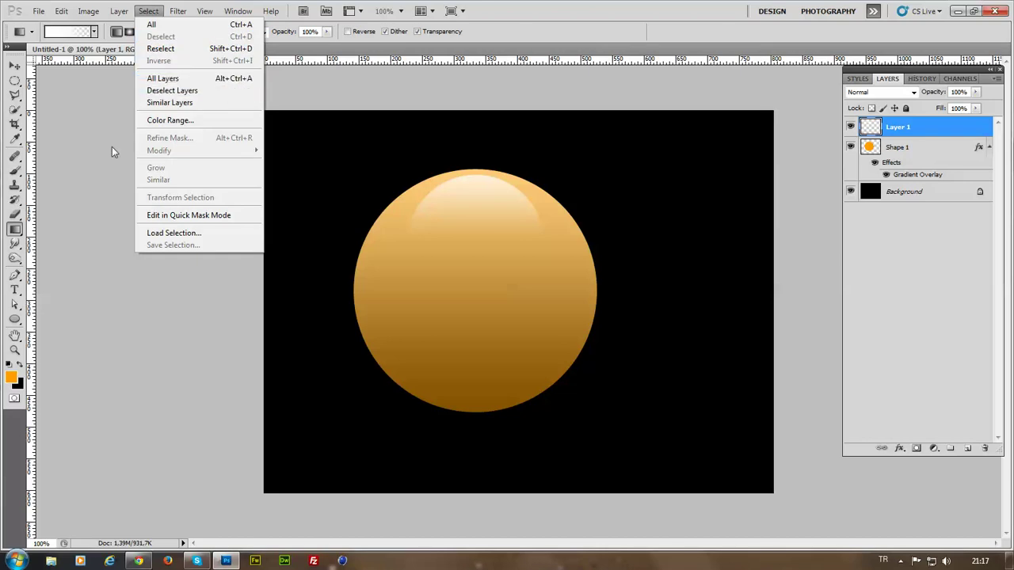
- Try cutting the highlight with an elliptical selection about 330 by 380 px overlapping the orange circle's right half, undo the cut and deselect
{"action": "left_click", "coordinate": [14, 65]}
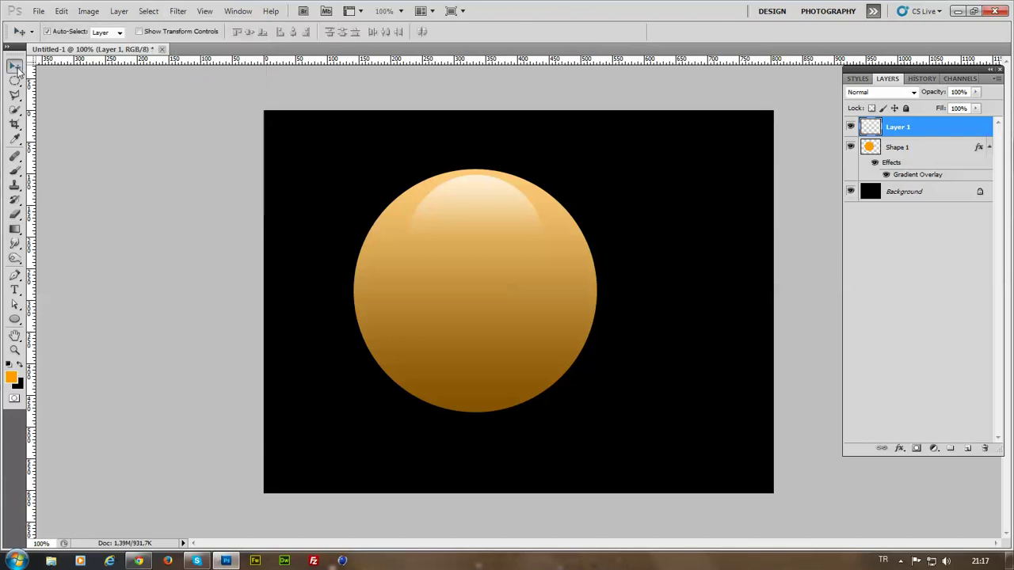
{"action": "left_click", "coordinate": [14, 80]}
{"action": "right_click", "coordinate": [16, 81]}
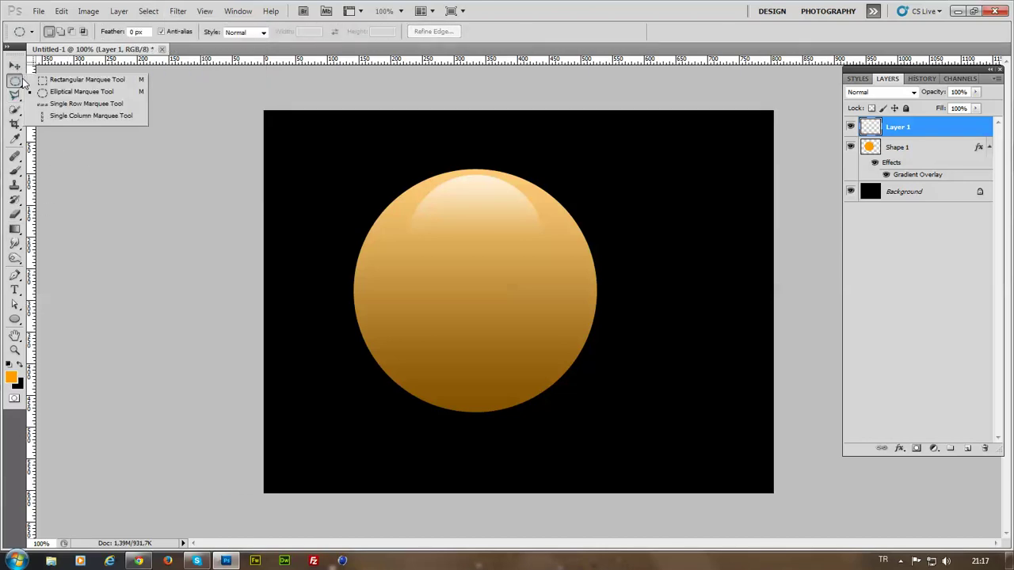
{"action": "left_click", "coordinate": [80, 91]}
{"action": "left_click_drag", "start_coordinate": [646, 147], "coordinate": [600, 294]}
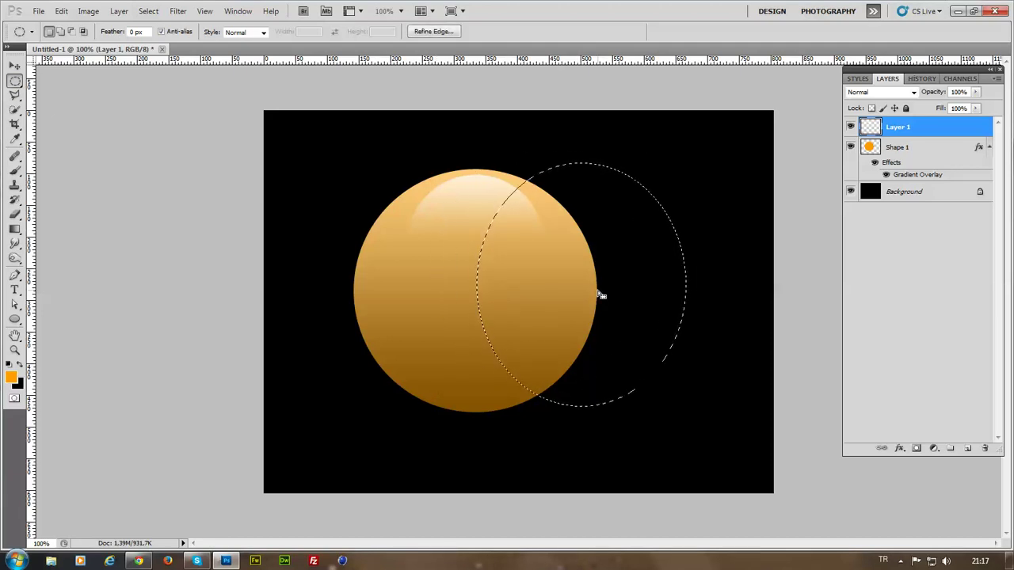
{"action": "left_click_drag", "start_coordinate": [599, 290], "coordinate": [568, 364]}
{"action": "key", "text": "ctrl+alt+z"}
{"action": "key", "text": "ctrl+alt+z"}
{"action": "key", "text": "ctrl+alt+z"}
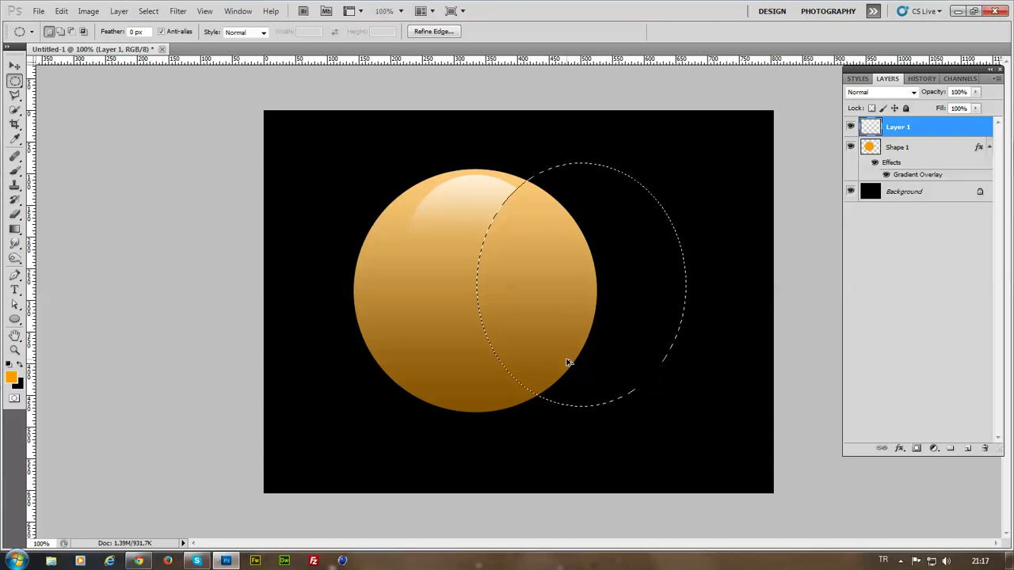
{"action": "key", "text": "ctrl+alt+z"}
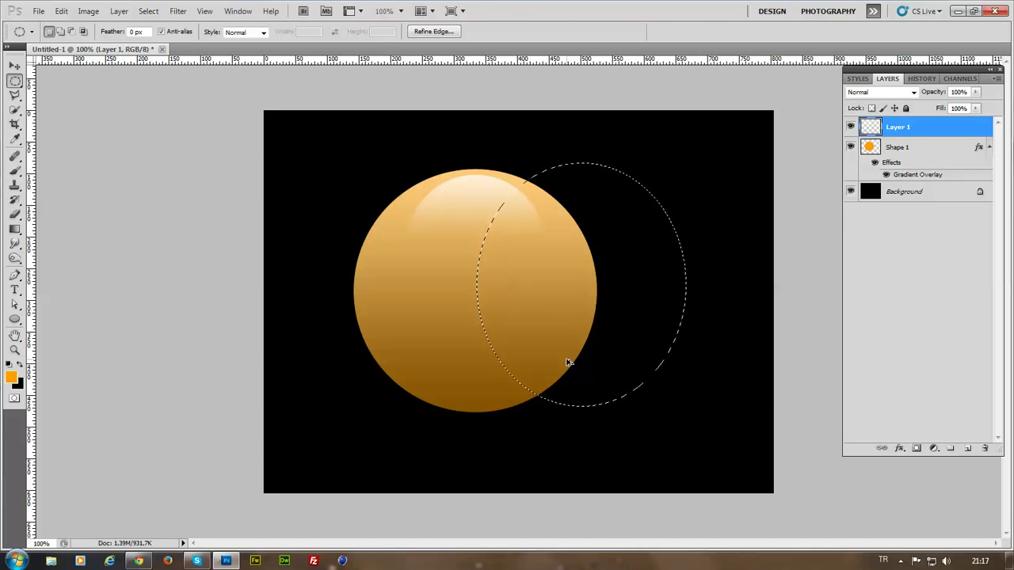
{"action": "key", "text": "ctrl+d"}
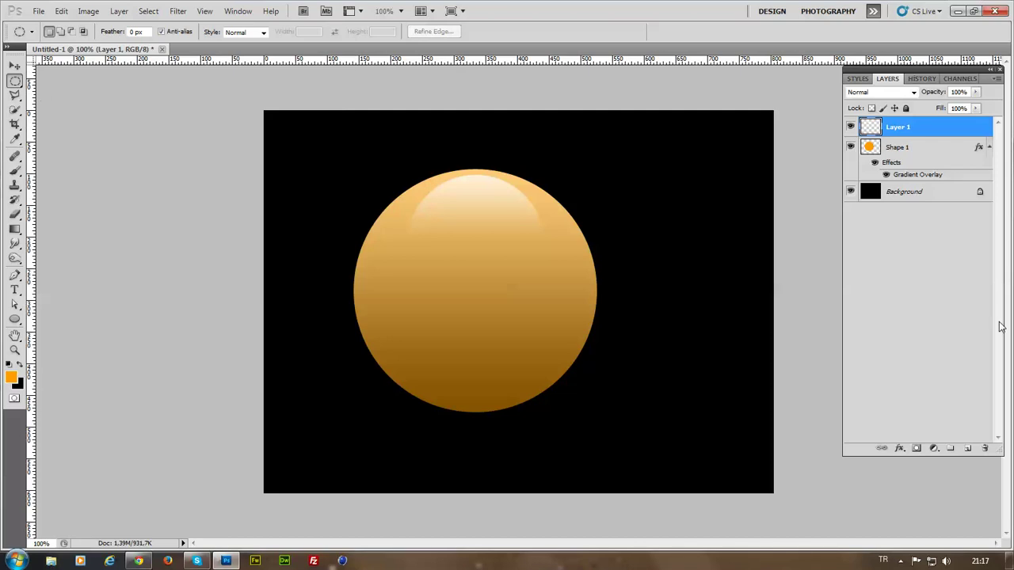
- With a new layer and foreground colour ffde00, draw a yellow circle about 80 px in diameter in the orange circle's lower-left part
{"action": "left_click", "coordinate": [967, 448]}
{"action": "left_click", "coordinate": [9, 377]}
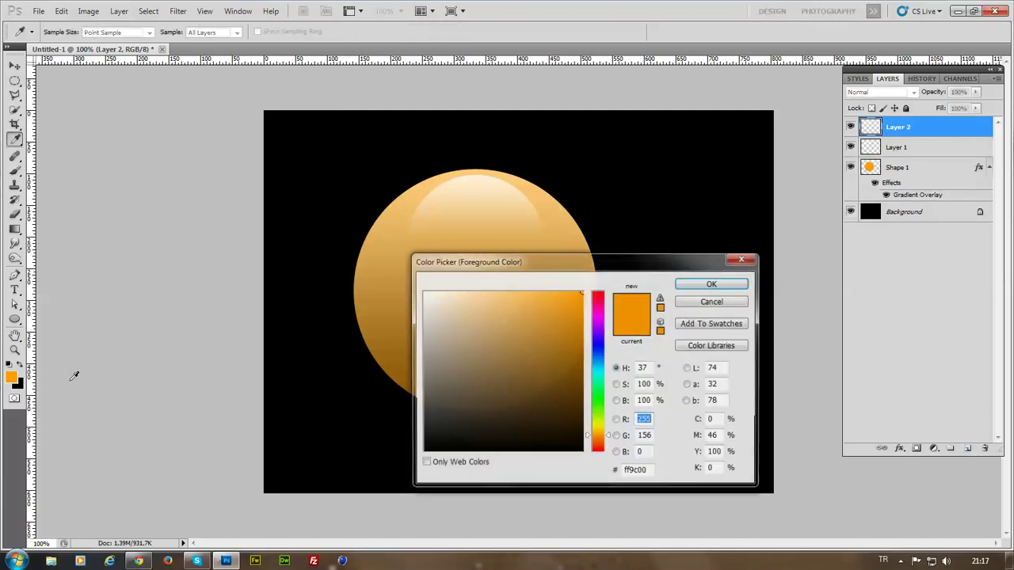
{"action": "left_click_drag", "start_coordinate": [600, 437], "coordinate": [599, 434]}
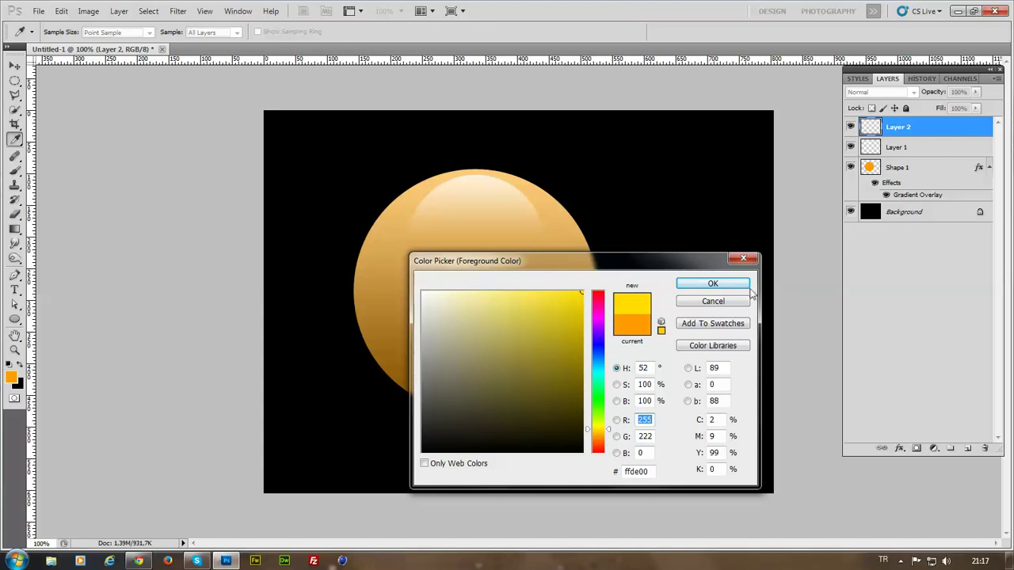
{"action": "left_click", "coordinate": [725, 290]}
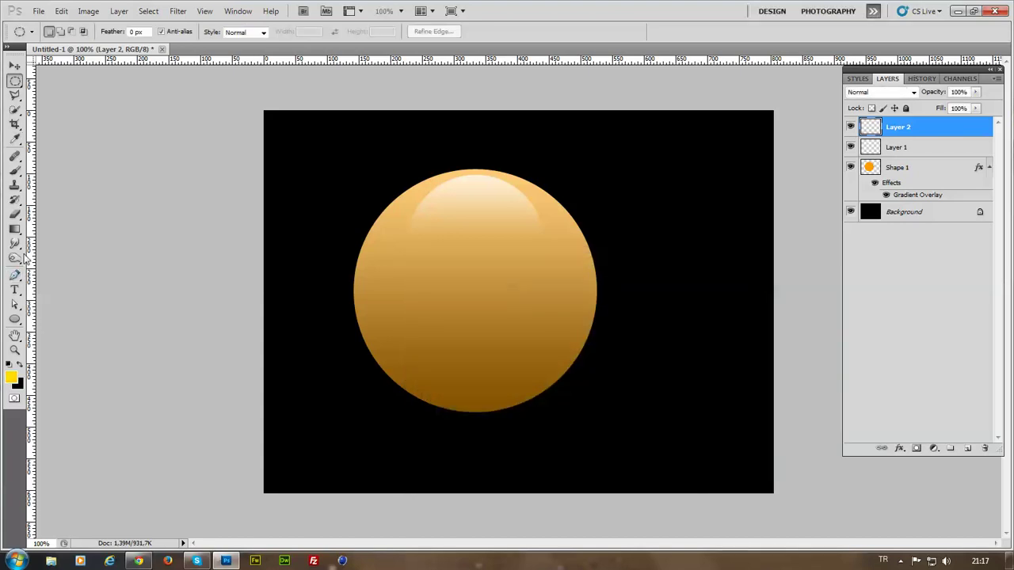
{"action": "left_click", "coordinate": [14, 319]}
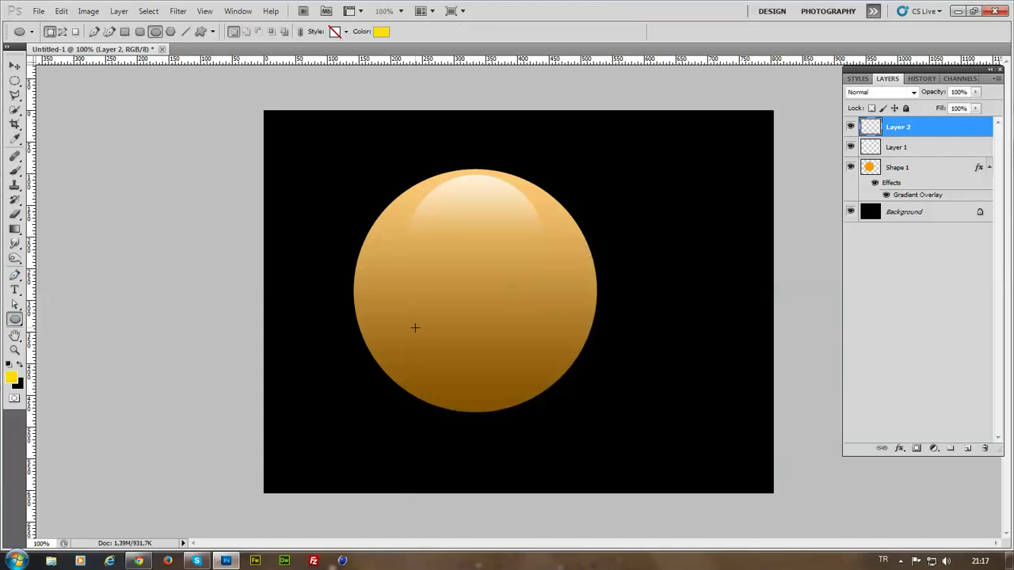
{"action": "left_click_drag", "start_coordinate": [411, 313], "coordinate": [482, 362]}
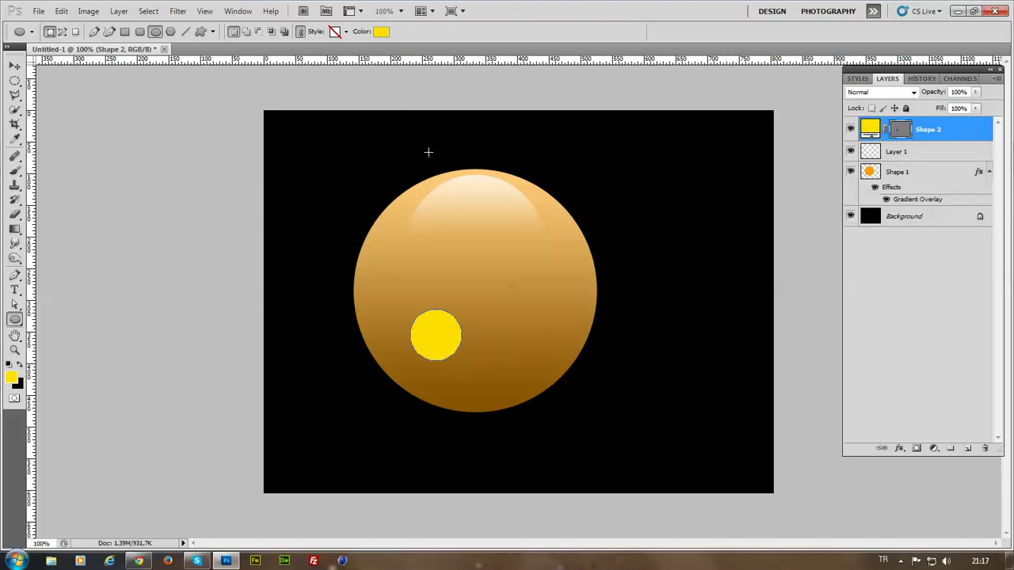
- Scale the yellow circle proportionally to about 83% and move it to the lower middle of the orange circle
{"action": "key", "text": "ctrl+t"}
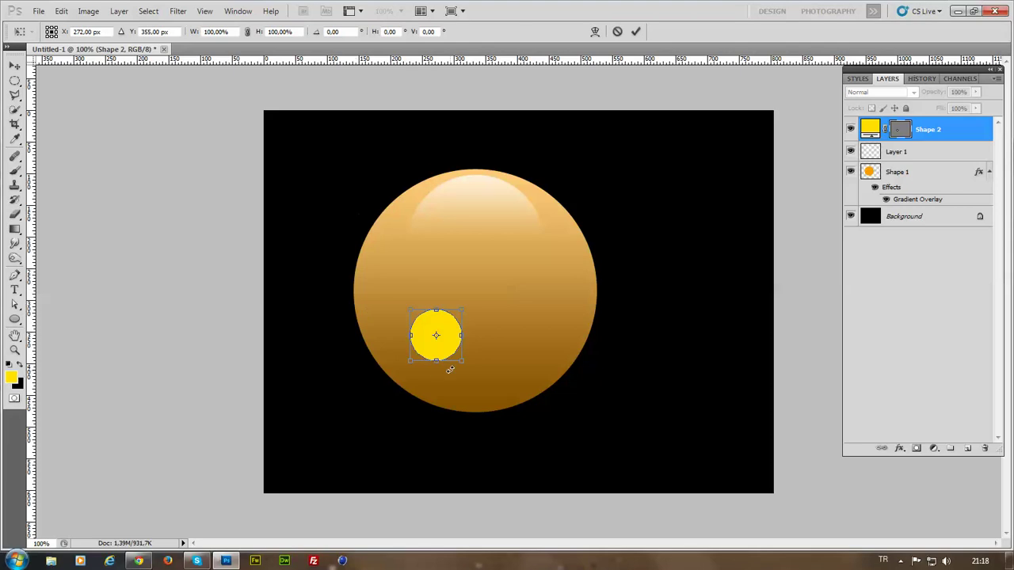
{"action": "left_click_drag", "start_coordinate": [460, 366], "coordinate": [452, 354]}
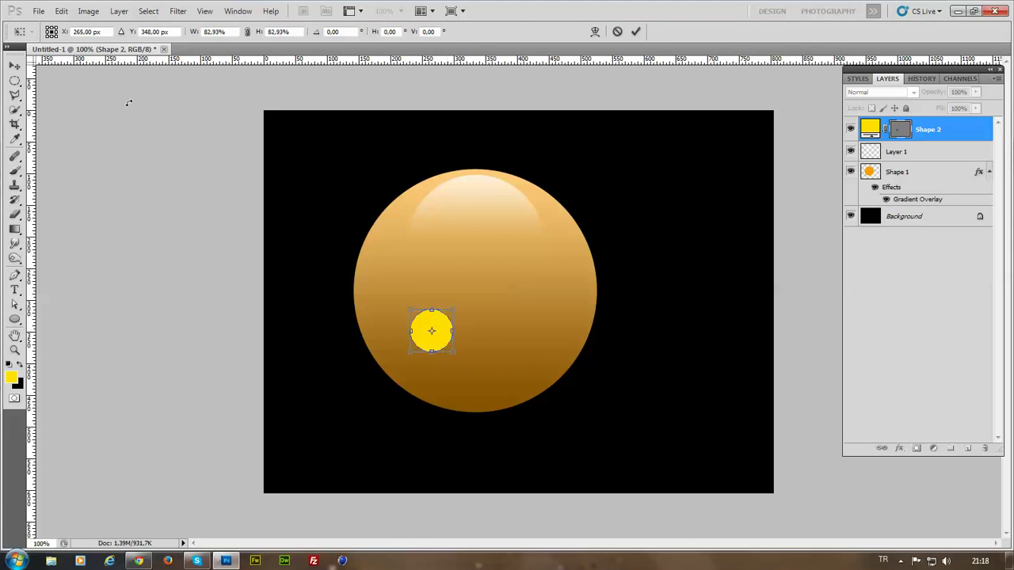
{"action": "left_click", "coordinate": [15, 65]}
{"action": "left_click", "coordinate": [438, 341]}
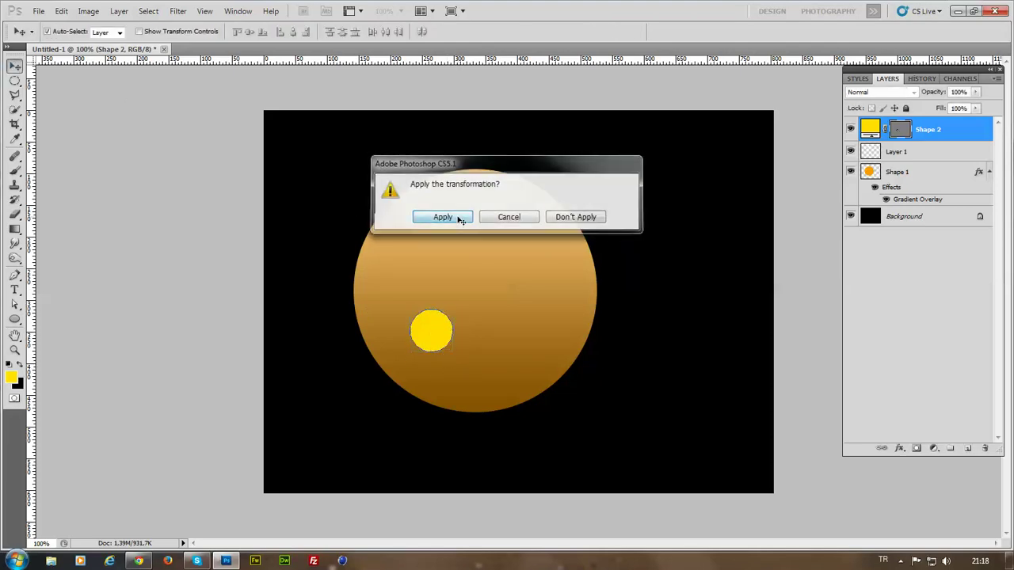
{"action": "left_click_drag", "start_coordinate": [433, 339], "coordinate": [468, 337]}
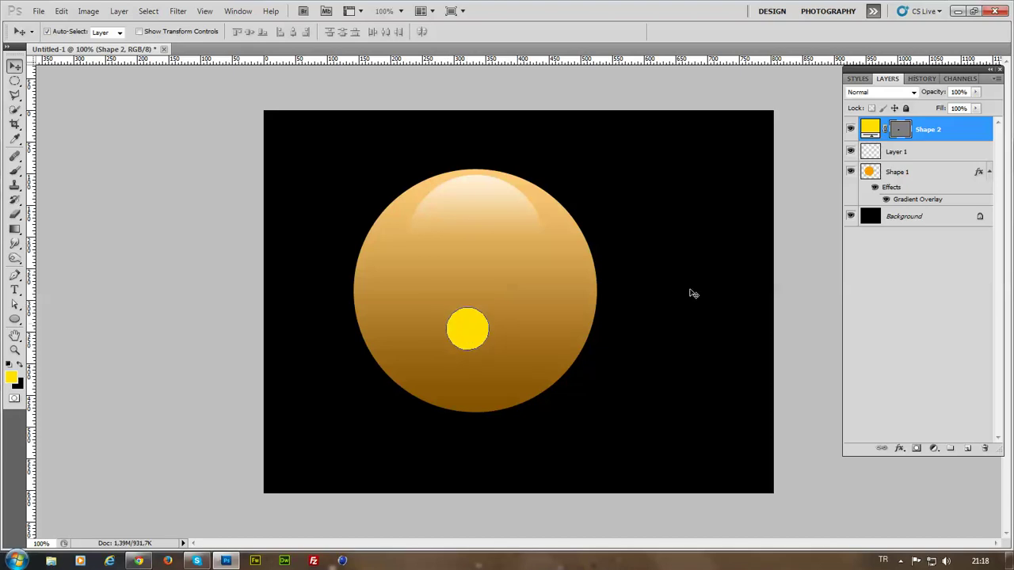
- Rasterize the yellow circle, apply a Gaussian Blur with a 31.7 px radius, and centre the glow horizontally in the orange circle
{"action": "left_click", "coordinate": [902, 135]}
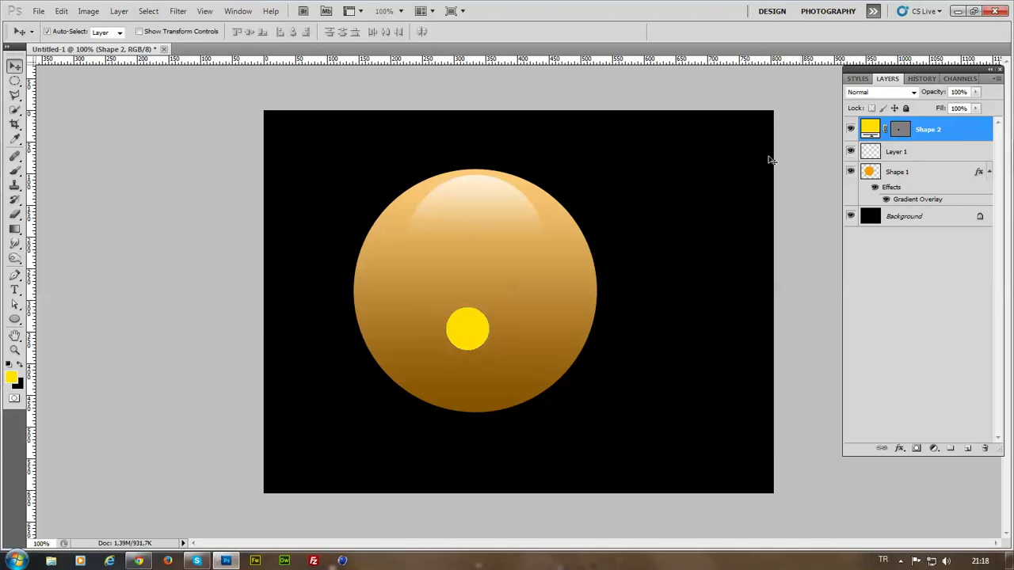
{"action": "left_click", "coordinate": [179, 11]}
{"action": "mouse_move", "coordinate": [203, 133]}
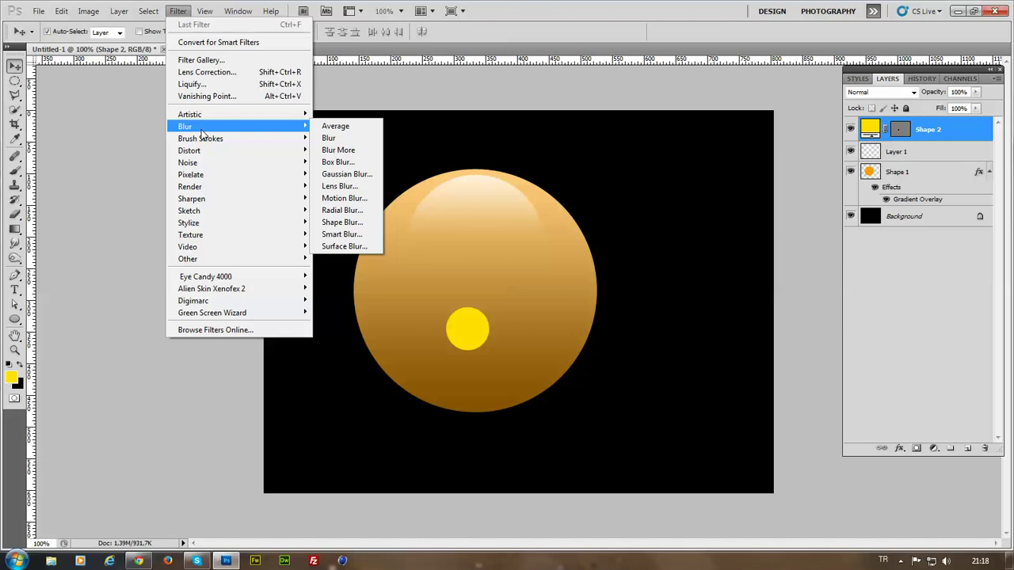
{"action": "left_click", "coordinate": [351, 181]}
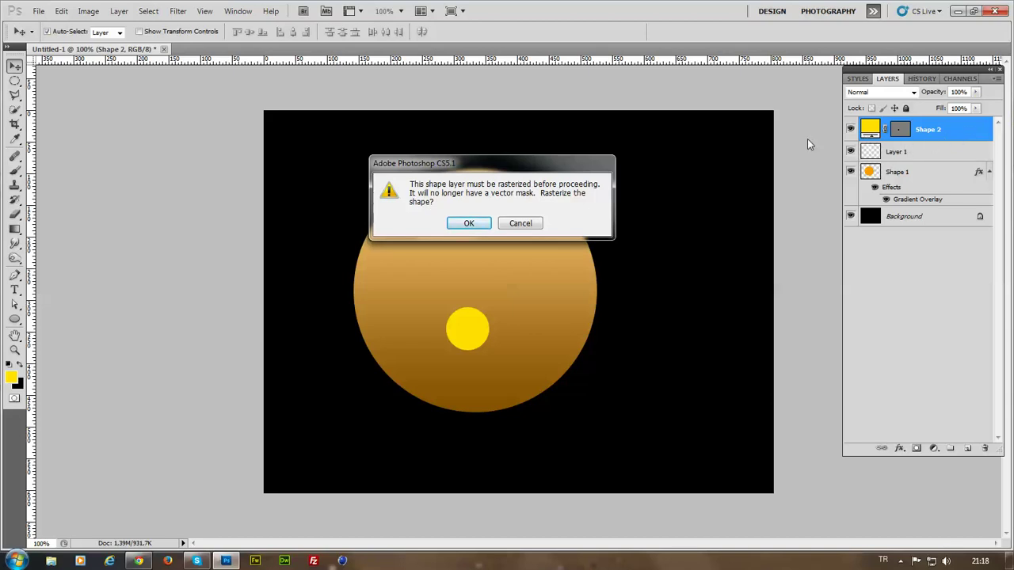
{"action": "left_click", "coordinate": [470, 224]}
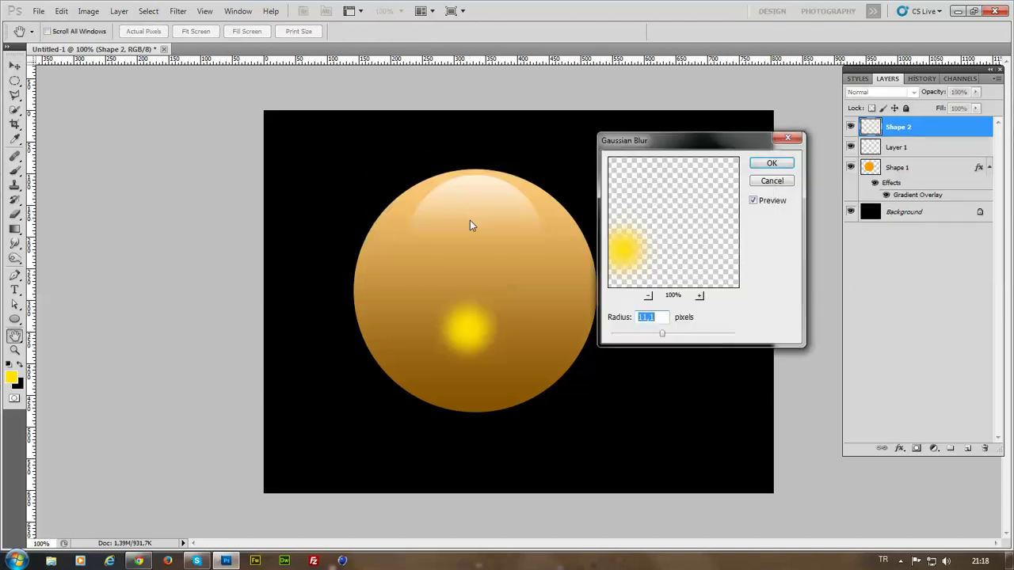
{"action": "left_click_drag", "start_coordinate": [661, 336], "coordinate": [609, 338]}
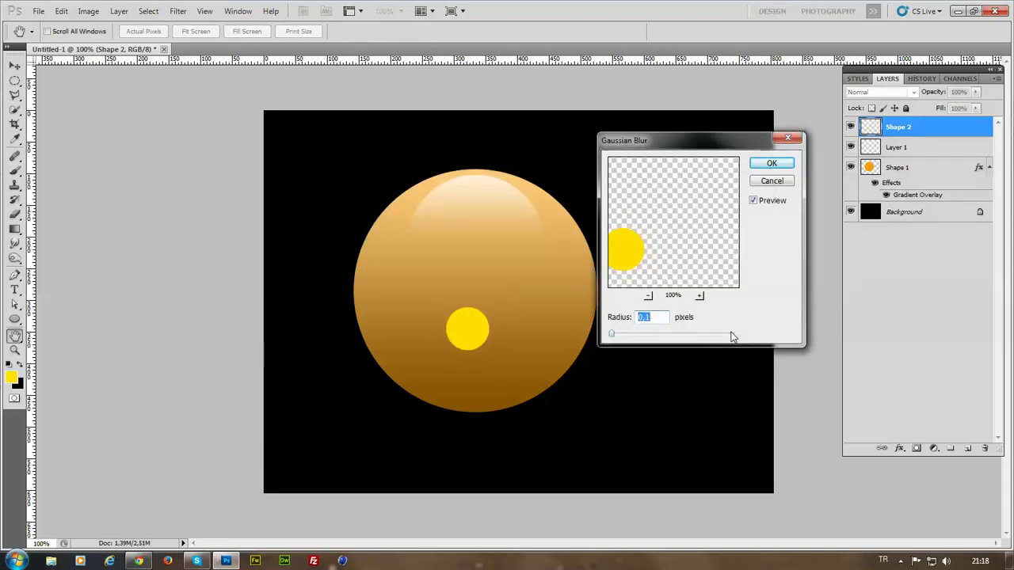
{"action": "left_click_drag", "start_coordinate": [614, 255], "coordinate": [649, 259]}
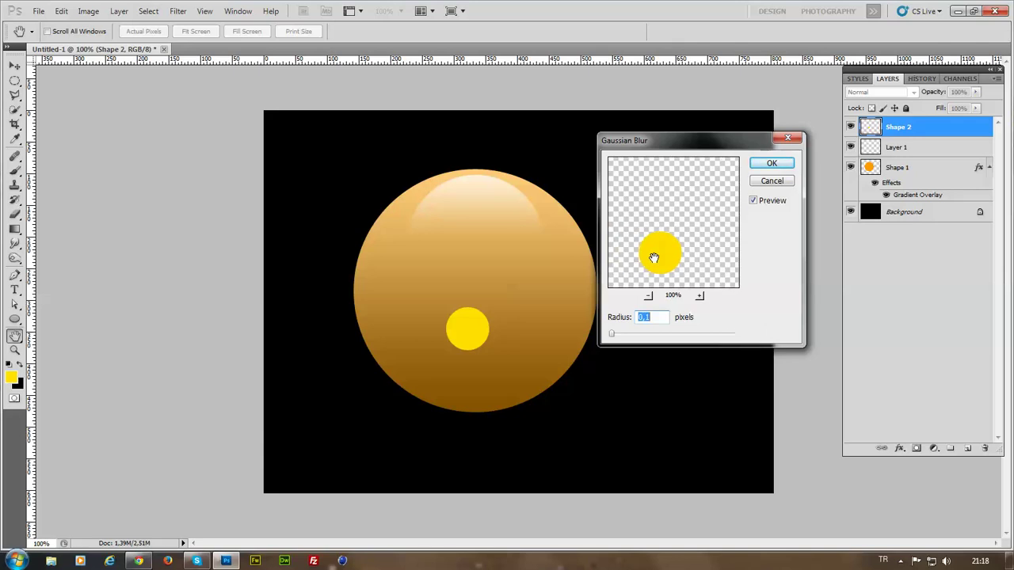
{"action": "left_click_drag", "start_coordinate": [614, 337], "coordinate": [678, 335]}
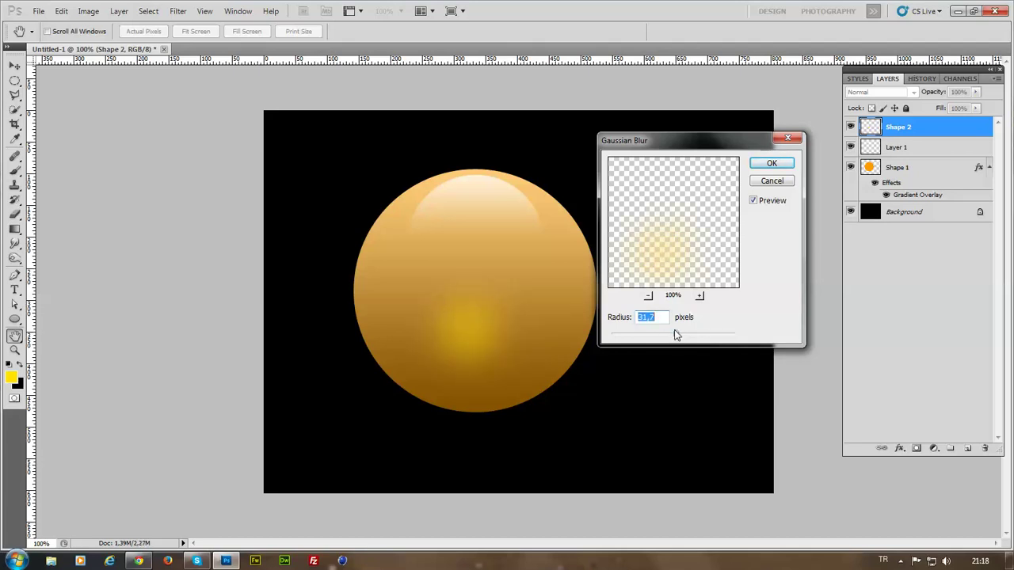
{"action": "left_click", "coordinate": [773, 164]}
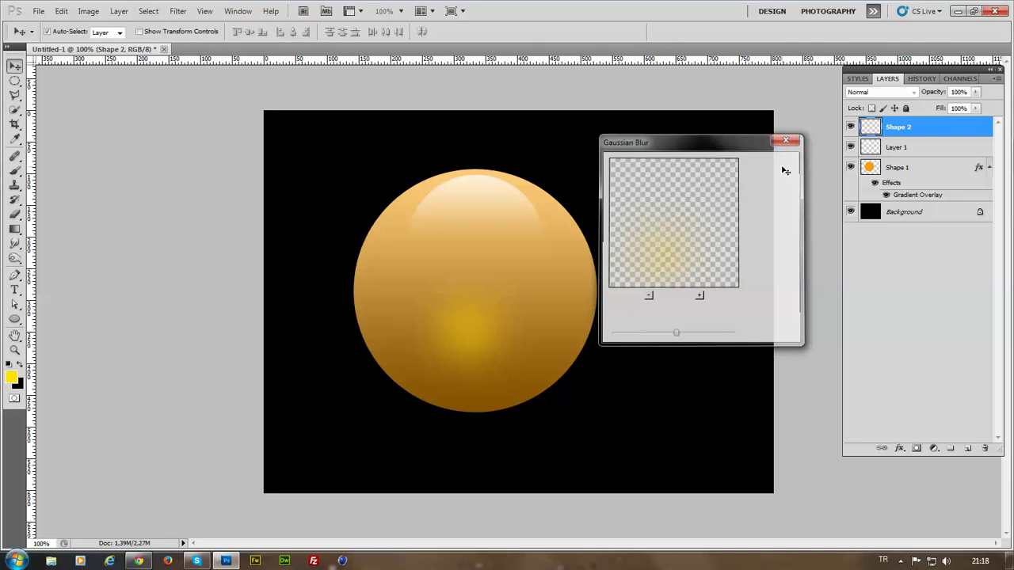
{"action": "mouse_move", "coordinate": [482, 339]}
{"action": "left_mouse_down"}
{"action": "mouse_move", "coordinate": [492, 305]}
{"action": "mouse_move", "coordinate": [481, 341]}
{"action": "left_mouse_up"}
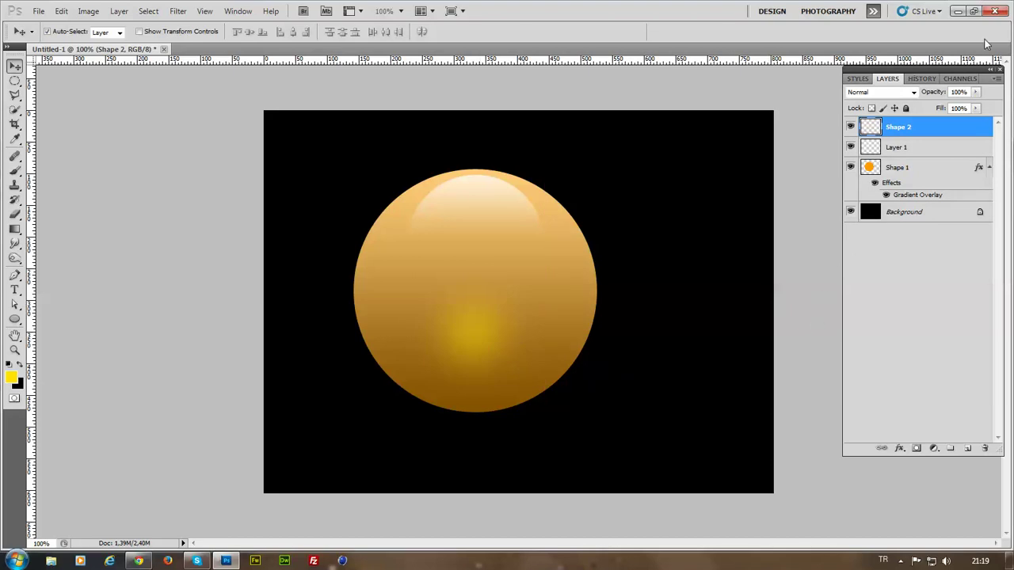
- Merge the glow layer Shape 2, the highlight Layer 1 and the orange circle Shape 1 into one layer
{"action": "left_click", "coordinate": [919, 149], "text": "shift"}
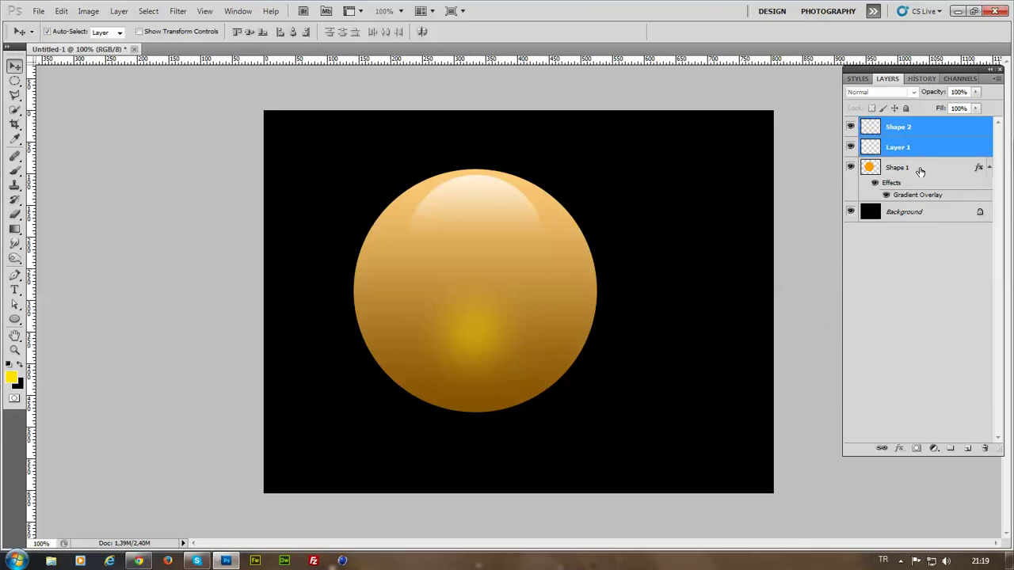
{"action": "left_click", "coordinate": [887, 167], "text": "shift"}
{"action": "right_click", "coordinate": [876, 168]}
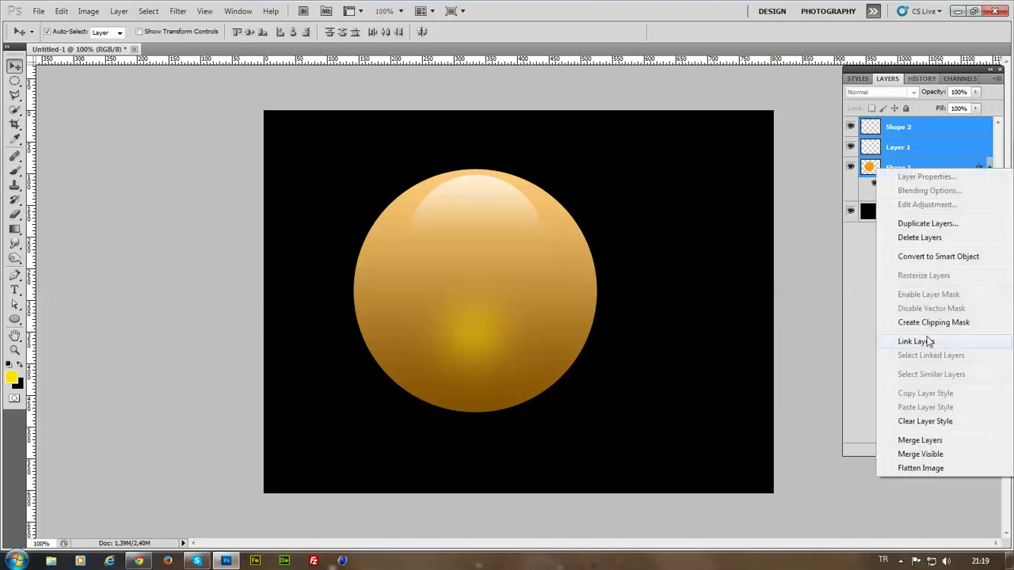
{"action": "left_click", "coordinate": [920, 440]}
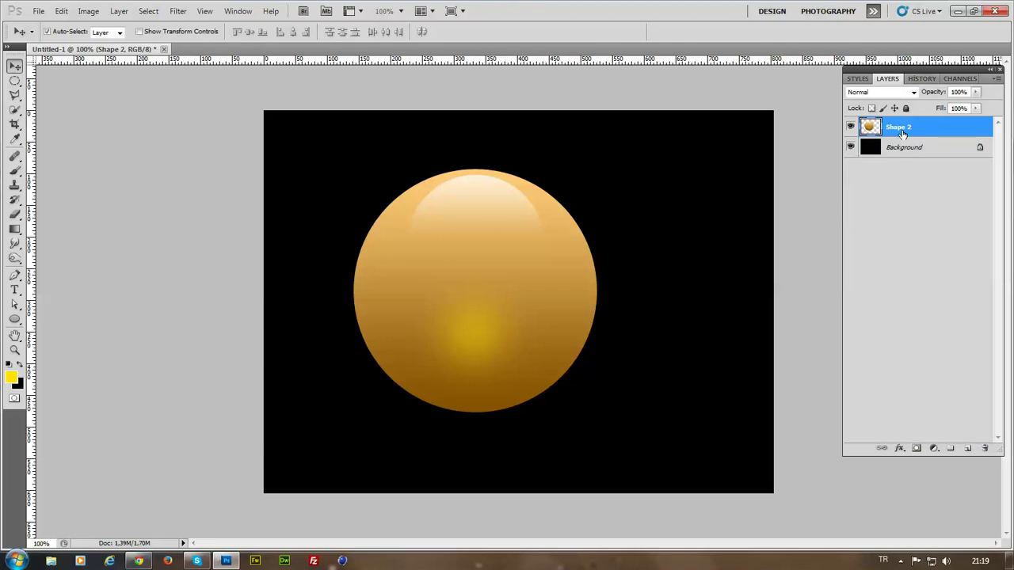
- Try a drop shadow on the merged sphere with distance 23 px, spread 35% and size 103 px, and turn it off again
{"action": "double_click", "coordinate": [968, 138]}
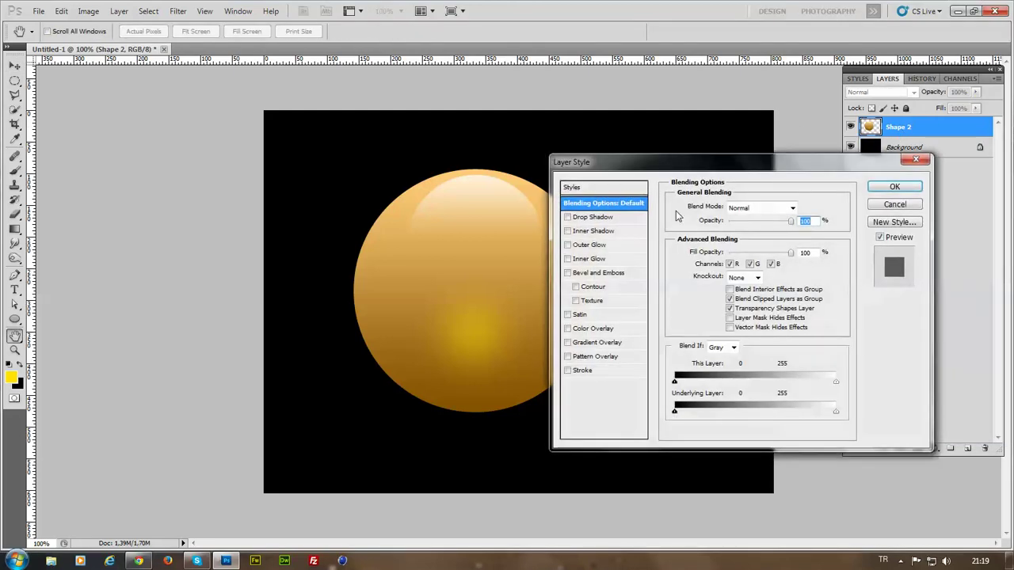
{"action": "left_click", "coordinate": [596, 217]}
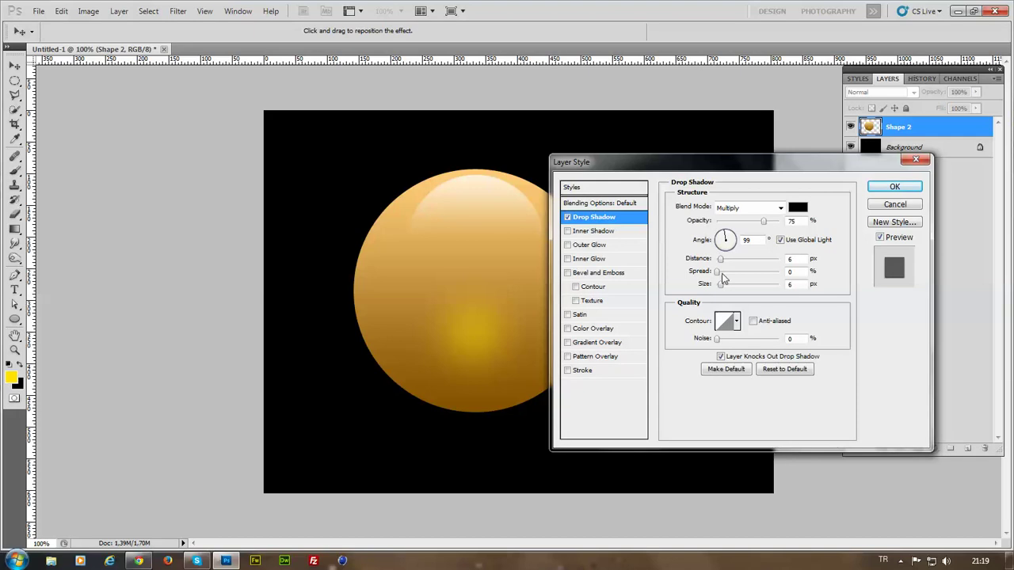
{"action": "left_click_drag", "start_coordinate": [721, 258], "coordinate": [733, 268]}
{"action": "left_click", "coordinate": [721, 274]}
{"action": "left_click_drag", "start_coordinate": [723, 277], "coordinate": [745, 289]}
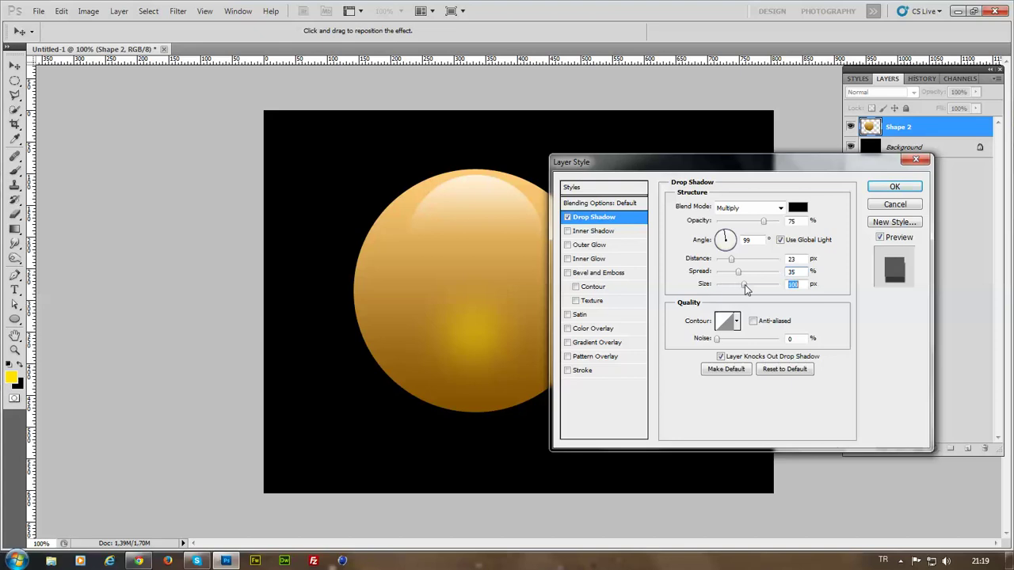
{"action": "left_click", "coordinate": [567, 218]}
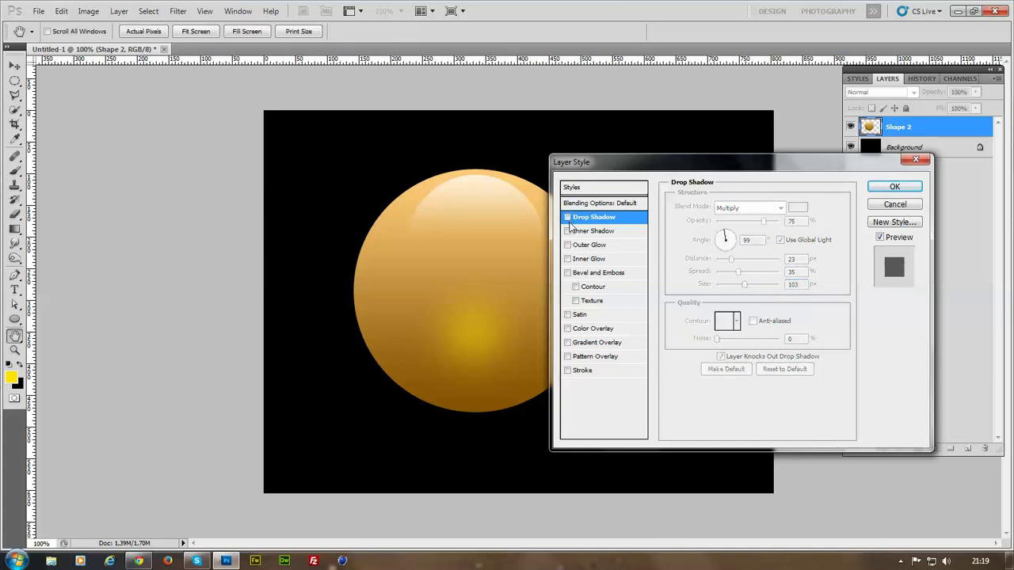
- Add an inner shadow to the sphere with distance 0 px, choke 43% and size 70 px
{"action": "left_click", "coordinate": [572, 231]}
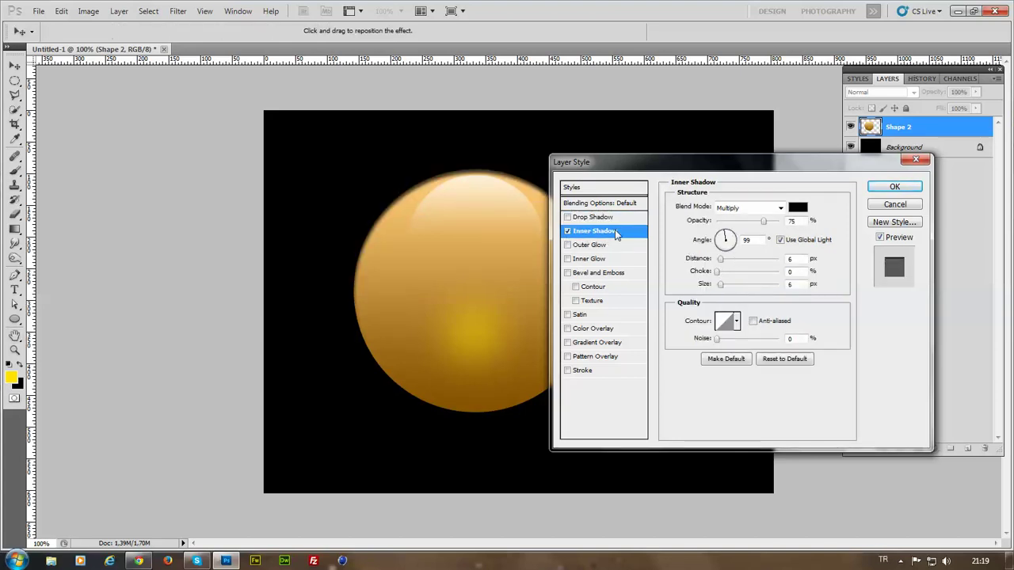
{"action": "mouse_move", "coordinate": [725, 265]}
{"action": "left_mouse_down"}
{"action": "mouse_move", "coordinate": [742, 286]}
{"action": "mouse_move", "coordinate": [716, 268]}
{"action": "left_mouse_up"}
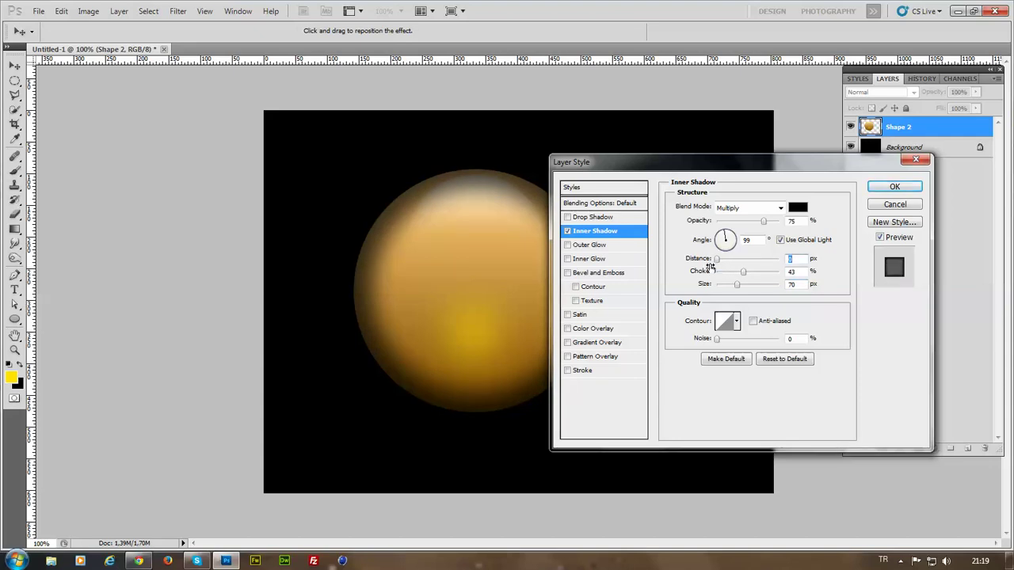
{"action": "left_click", "coordinate": [895, 187]}
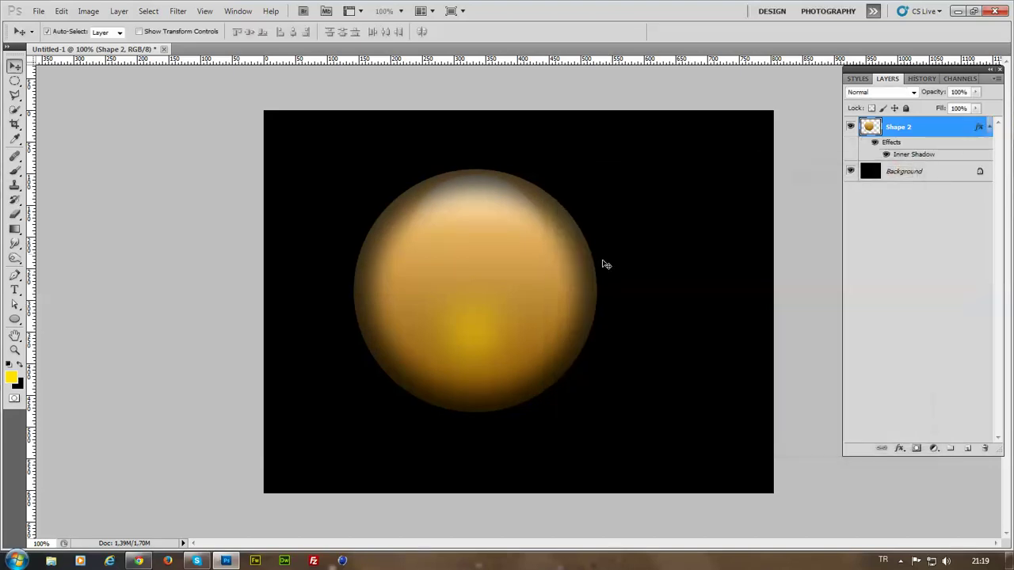
- Scale the sphere proportionally to about 70% and move it to the upper part of the canvas
{"action": "left_click_drag", "start_coordinate": [484, 290], "coordinate": [503, 318]}
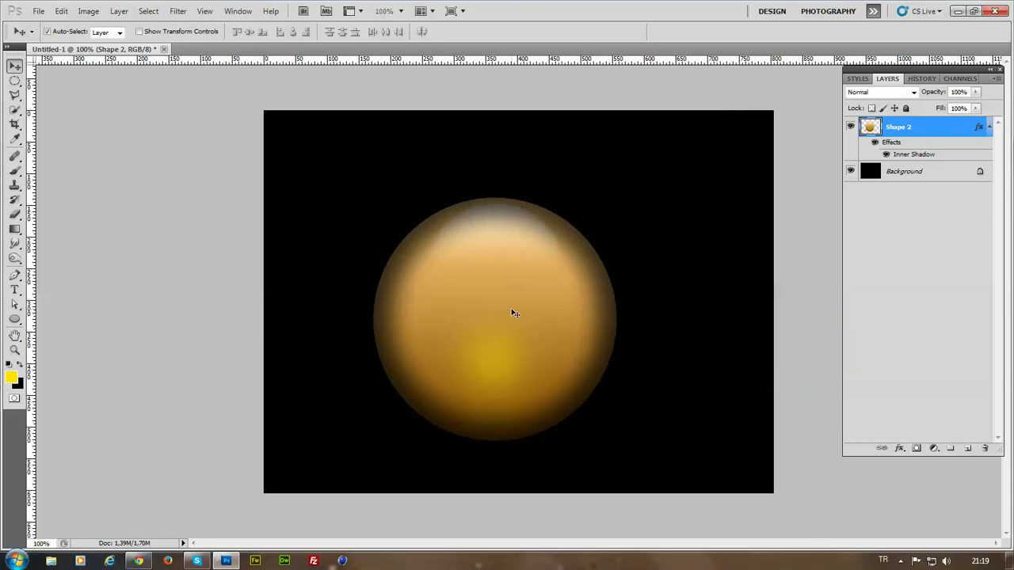
{"action": "key", "text": "ctrl+t"}
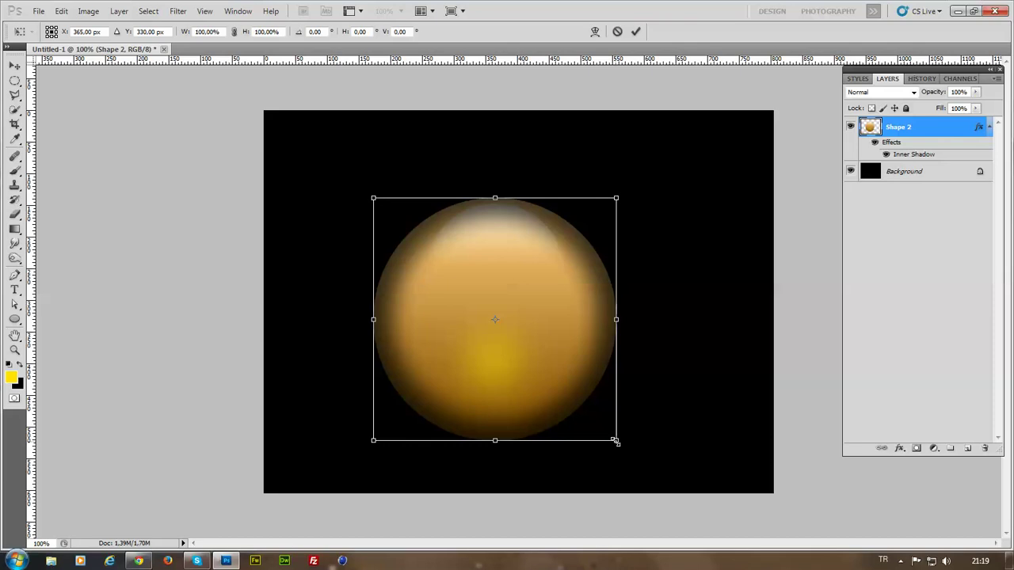
{"action": "left_click_drag", "start_coordinate": [616, 440], "coordinate": [575, 333]}
{"action": "key", "text": "shift"}
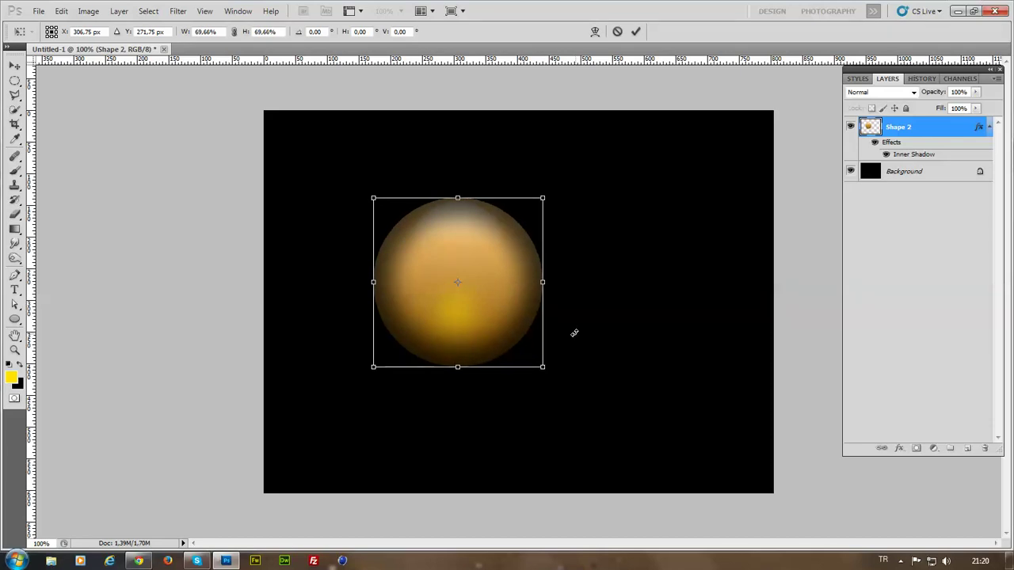
{"action": "left_click", "coordinate": [15, 66]}
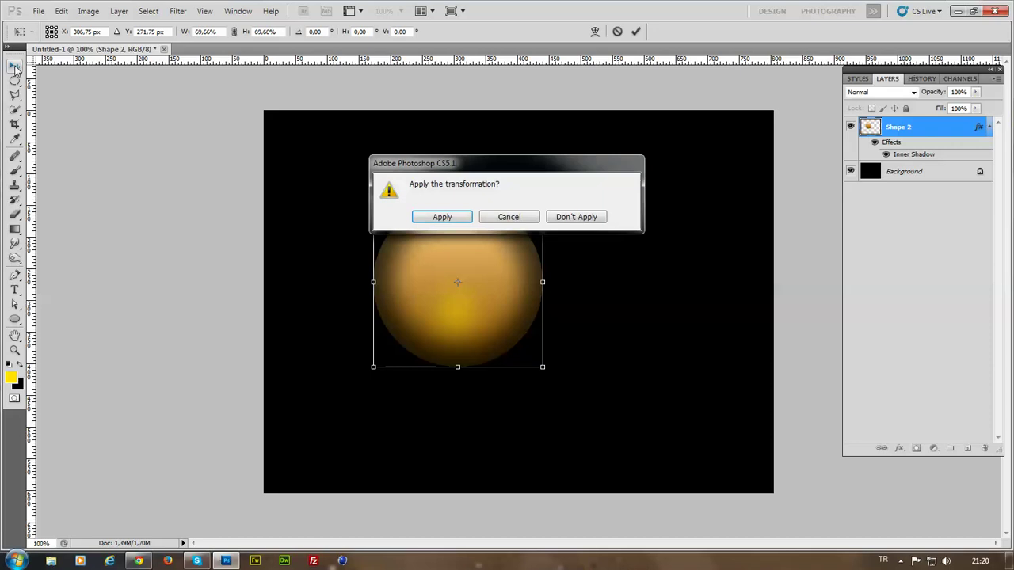
{"action": "left_click", "coordinate": [440, 217]}
{"action": "left_click_drag", "start_coordinate": [457, 318], "coordinate": [457, 227]}
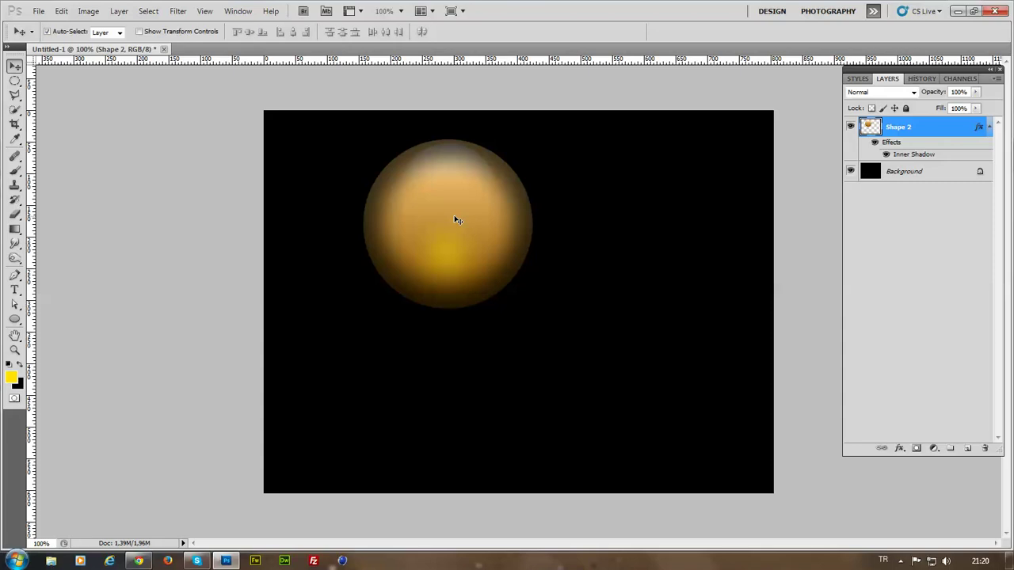
- Duplicate the sphere directly below the original and select the copy's upper part with a wide rectangular marquee
{"action": "left_click_drag", "start_coordinate": [449, 209], "coordinate": [447, 385]}
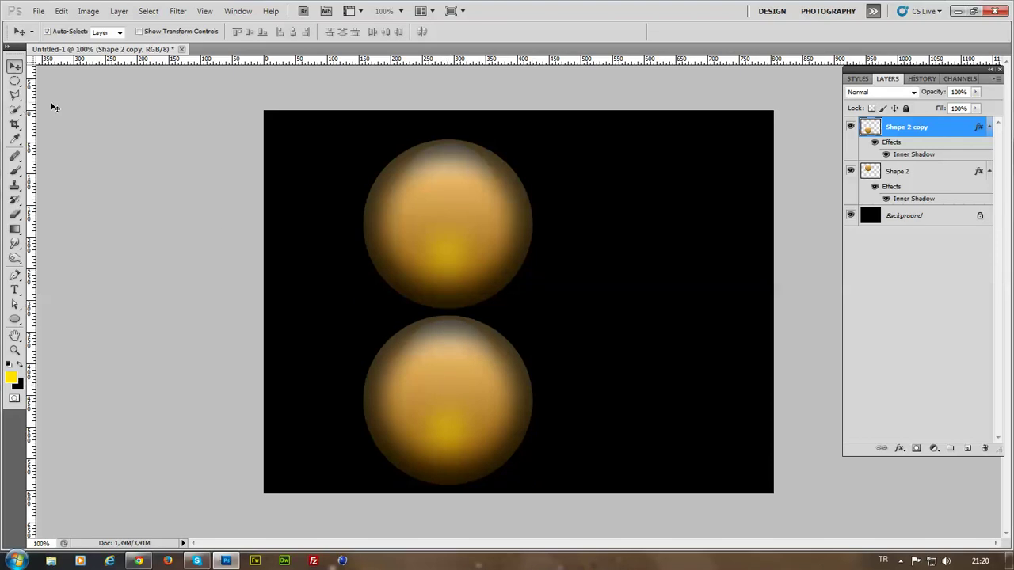
{"action": "right_click", "coordinate": [14, 81]}
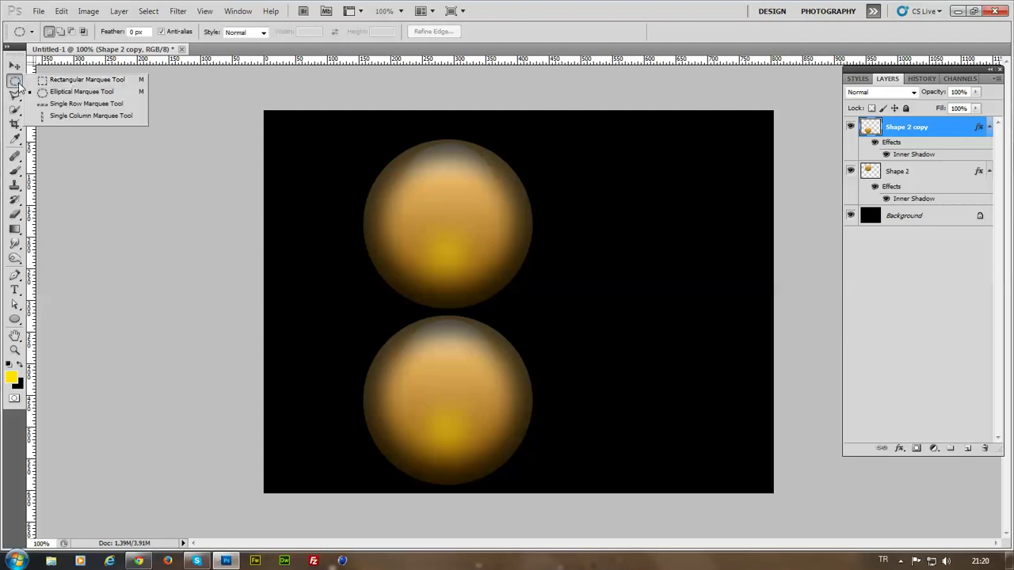
{"action": "left_click", "coordinate": [73, 83]}
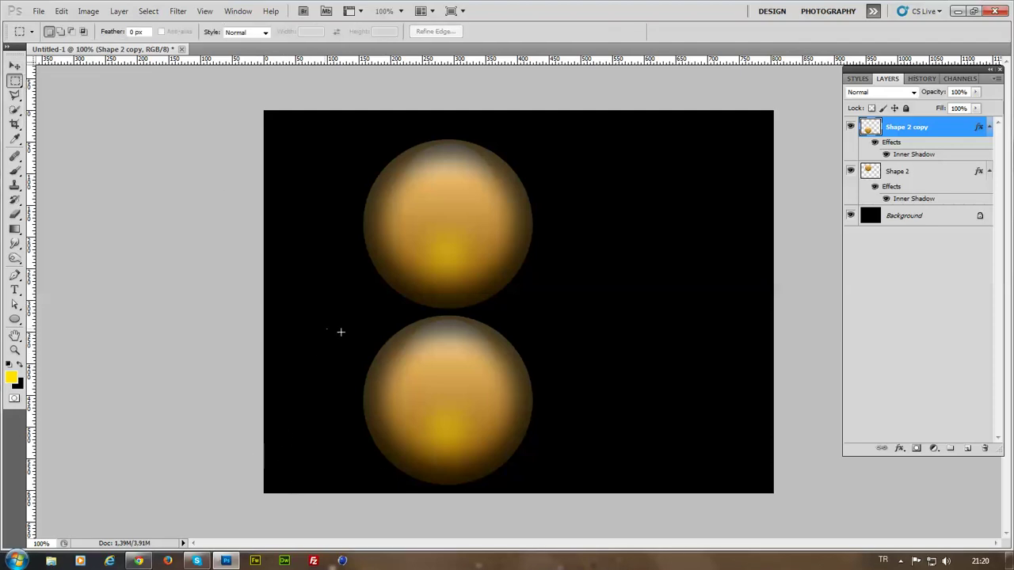
{"action": "left_click_drag", "start_coordinate": [604, 438], "coordinate": [603, 438]}
{"action": "left_click_drag", "start_coordinate": [530, 416], "coordinate": [522, 394]}
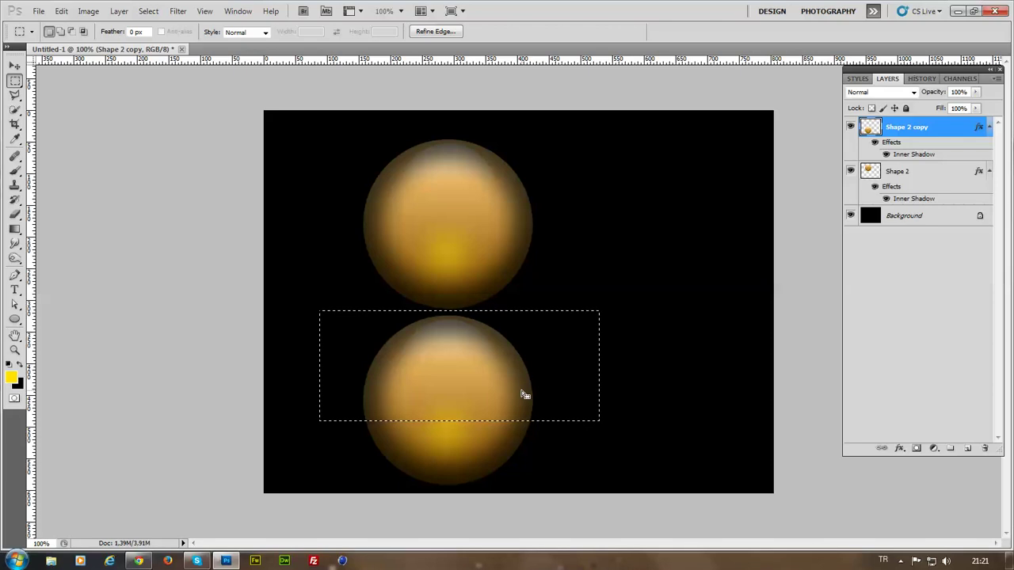
- Feather the rectangular selection by 20 pixels and delete the selected part of the lower sphere
{"action": "key", "text": "Delete"}
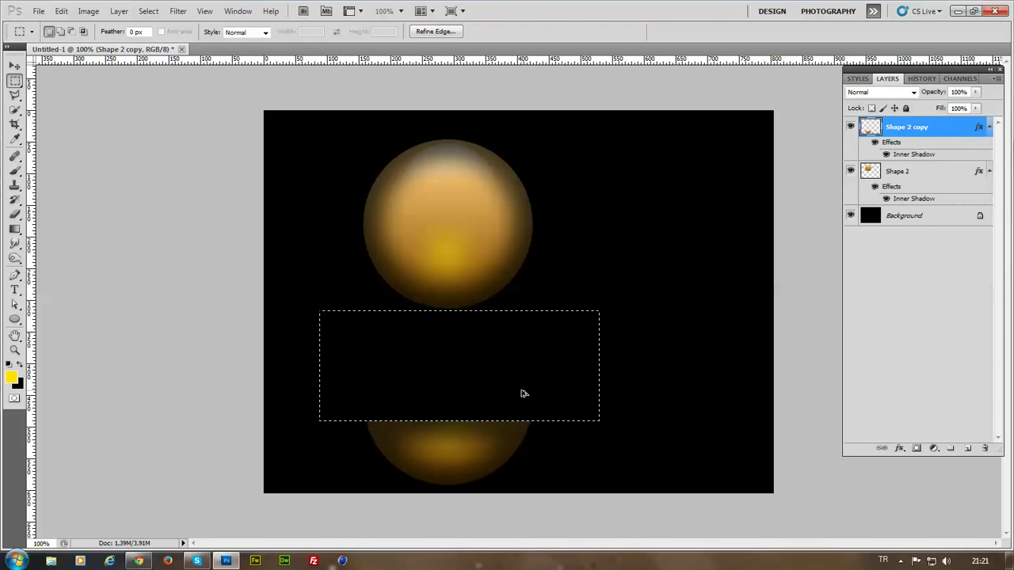
{"action": "key", "text": "ctrl+z"}
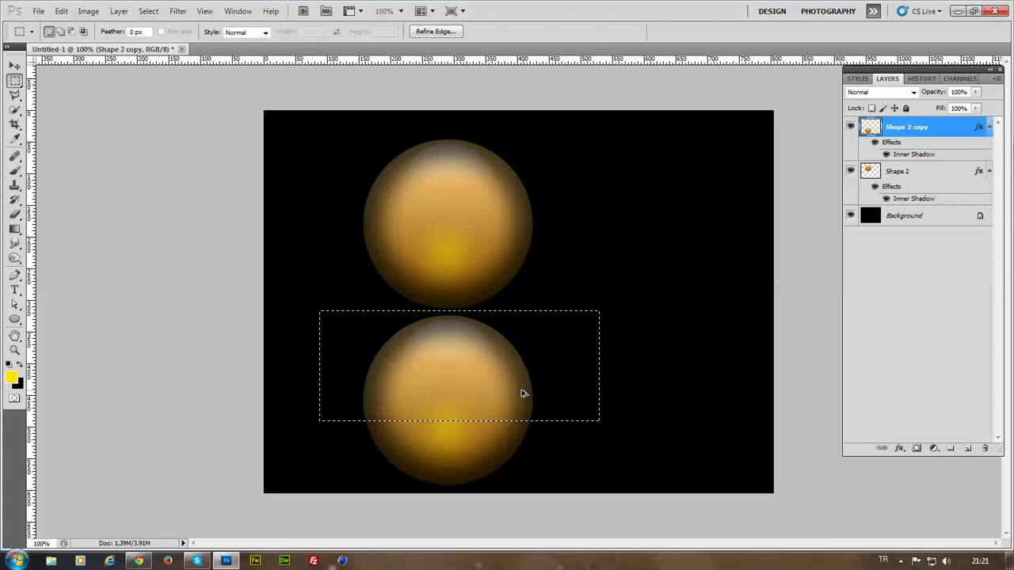
{"action": "right_click", "coordinate": [490, 332]}
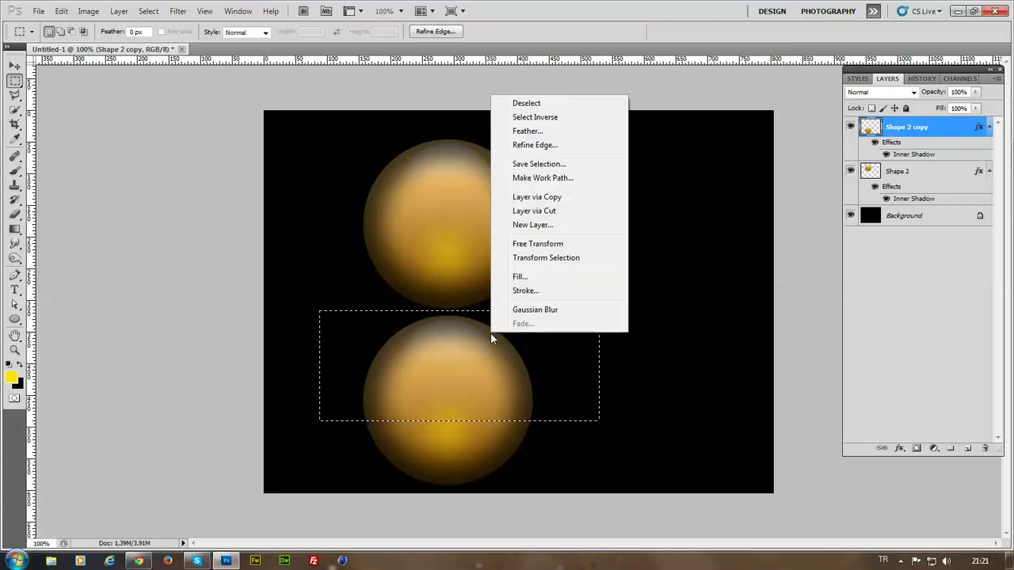
{"action": "left_click", "coordinate": [531, 131]}
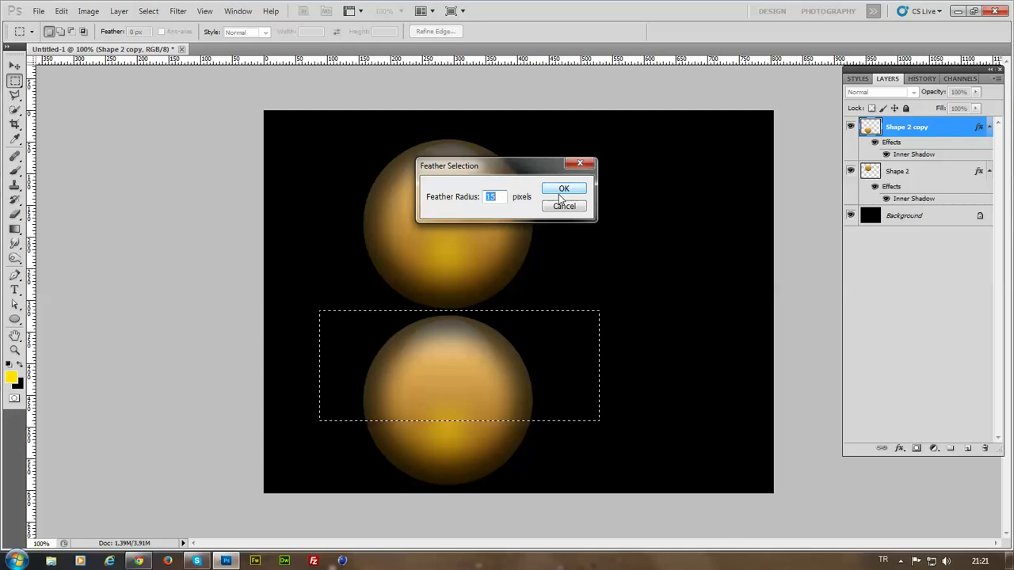
{"action": "type", "text": "20"}
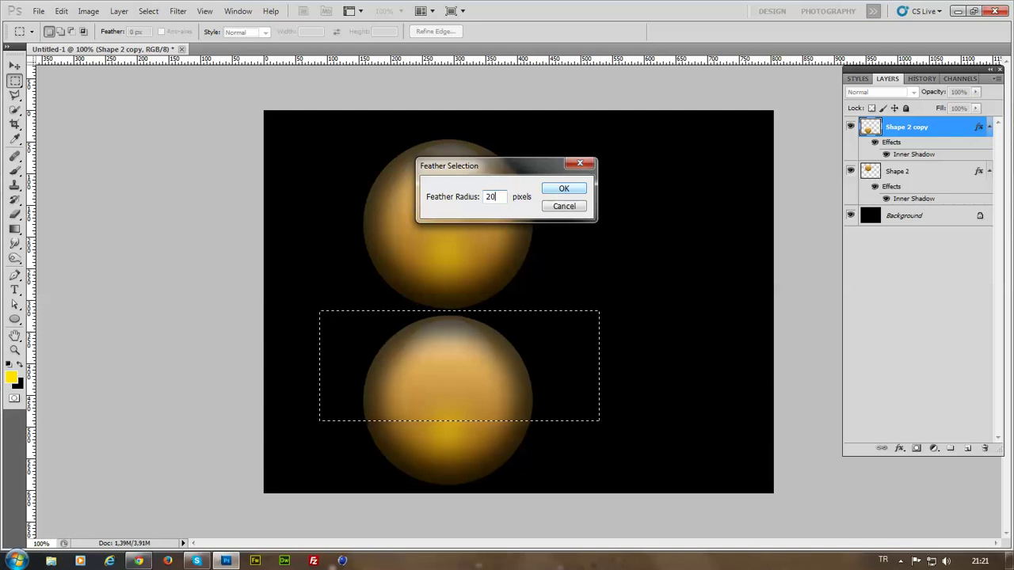
{"action": "left_click", "coordinate": [571, 188]}
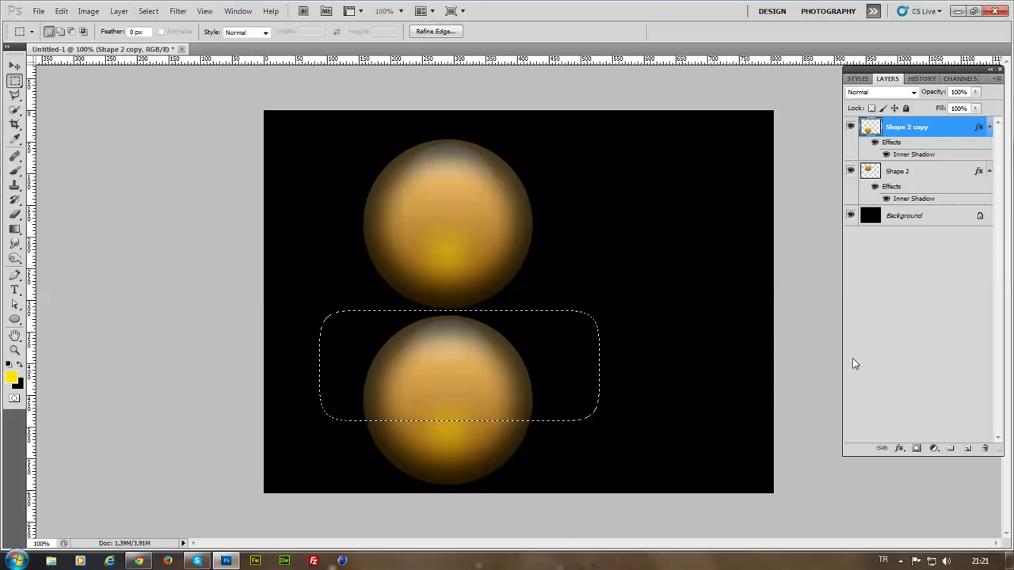
{"action": "key", "text": "Delete"}
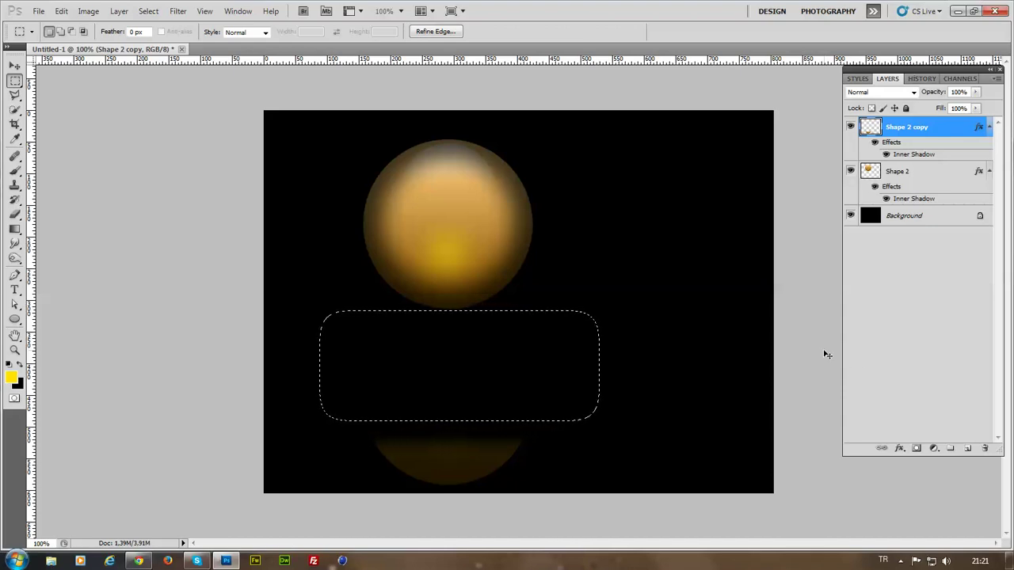
- Deselect and move the remaining faded piece of the lower sphere up to just beneath the upper sphere
{"action": "left_click", "coordinate": [824, 350]}
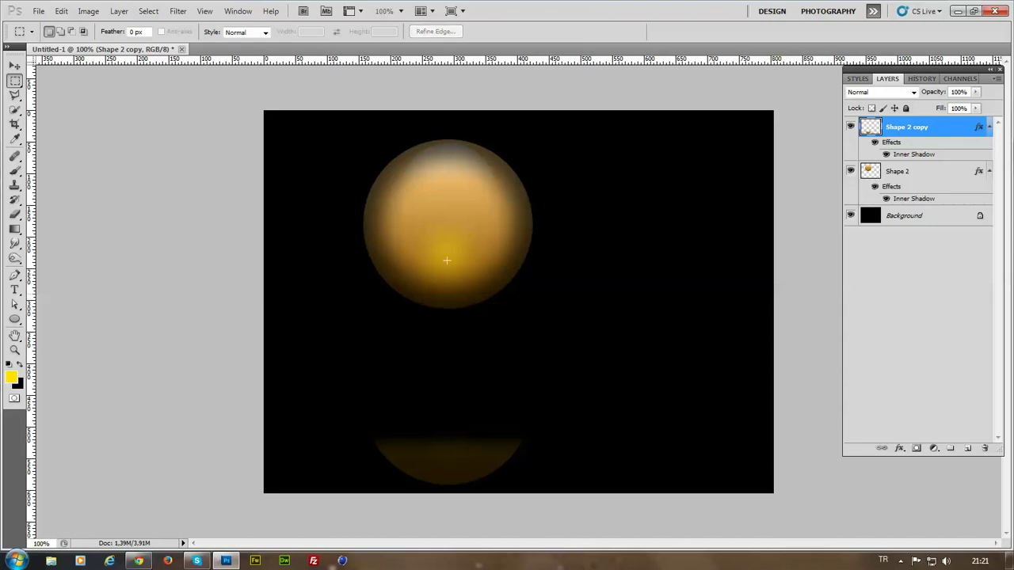
{"action": "left_click", "coordinate": [15, 65]}
{"action": "left_click_drag", "start_coordinate": [421, 462], "coordinate": [423, 351]}
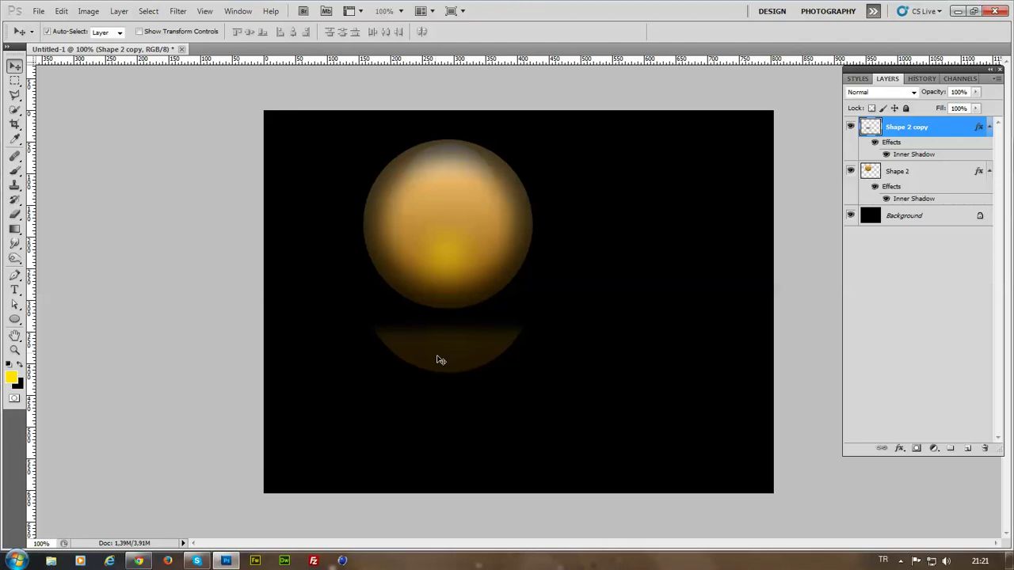
- Apply a Gaussian Blur with a 3.5 px radius to the reflection piece beneath the sphere
{"action": "left_click", "coordinate": [178, 11]}
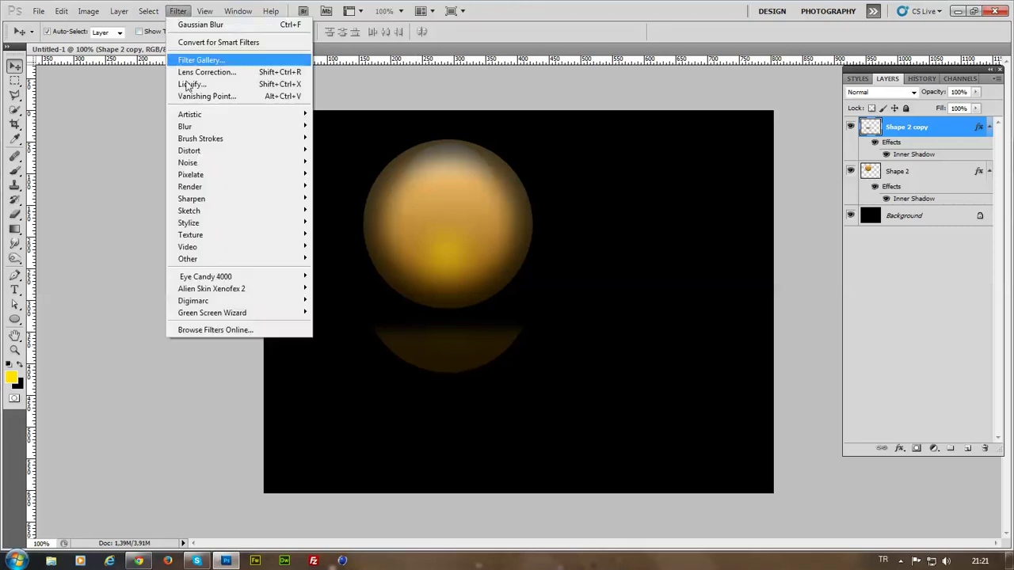
{"action": "mouse_move", "coordinate": [191, 129]}
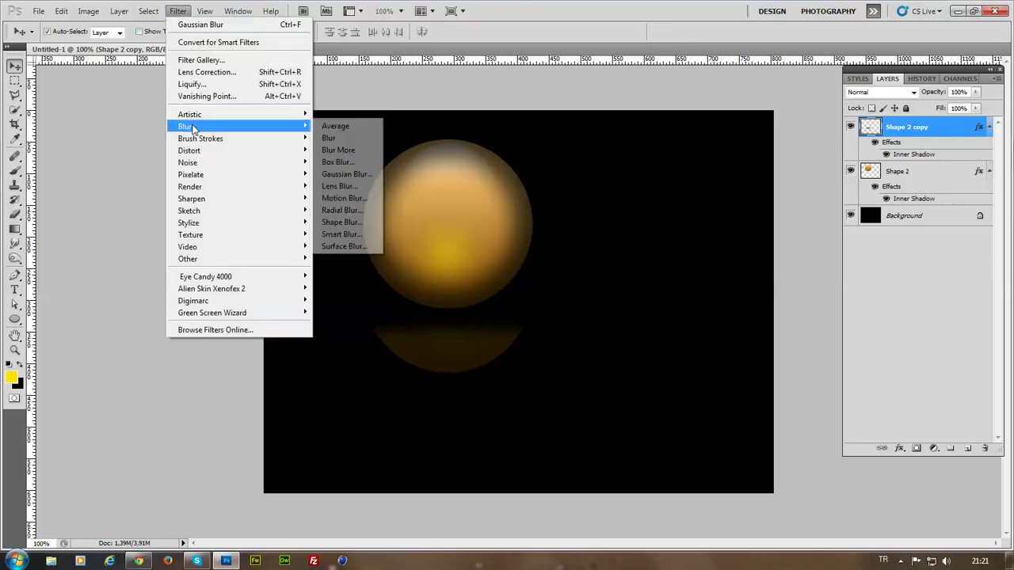
{"action": "left_click", "coordinate": [353, 176]}
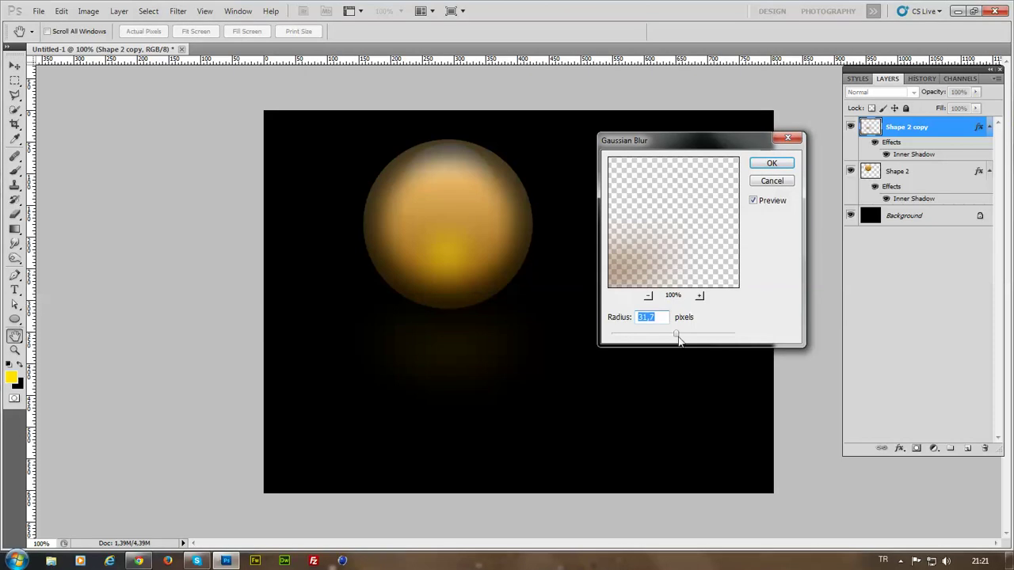
{"action": "left_click_drag", "start_coordinate": [673, 339], "coordinate": [632, 339]}
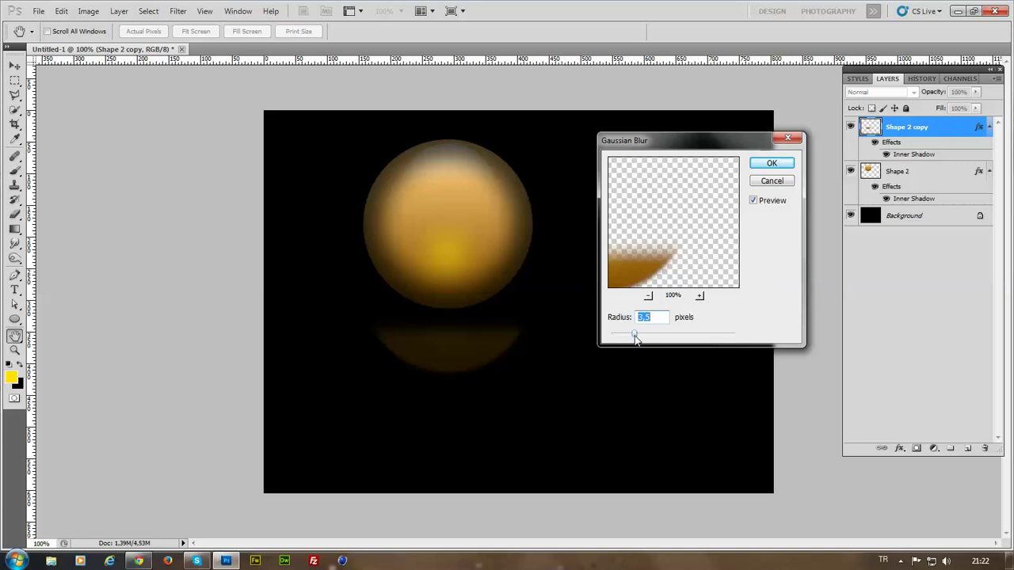
{"action": "left_click", "coordinate": [772, 164]}
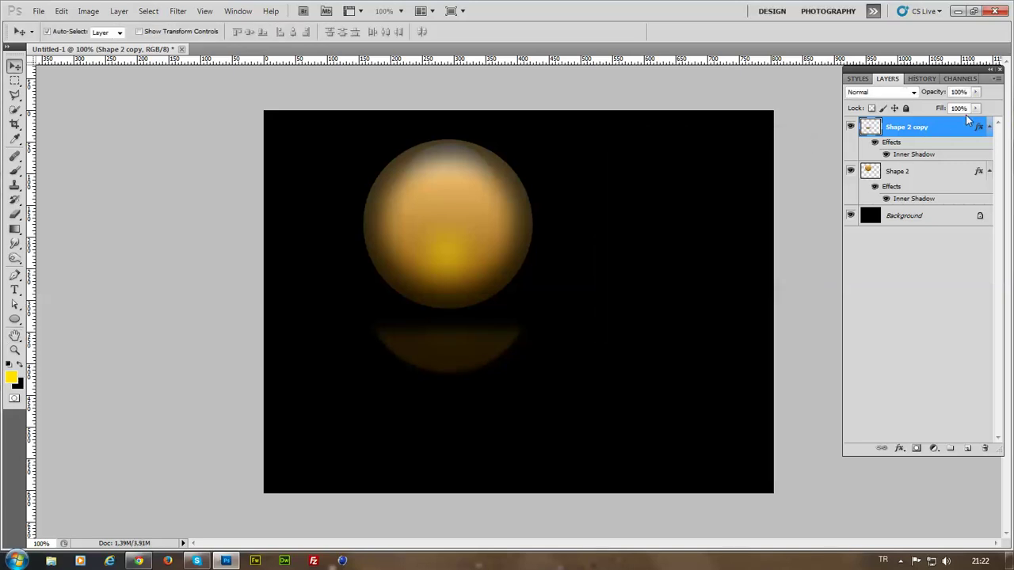
- Try lowering the reflection layer's fill to 0% and set it back to 100%
{"action": "left_click", "coordinate": [976, 92]}
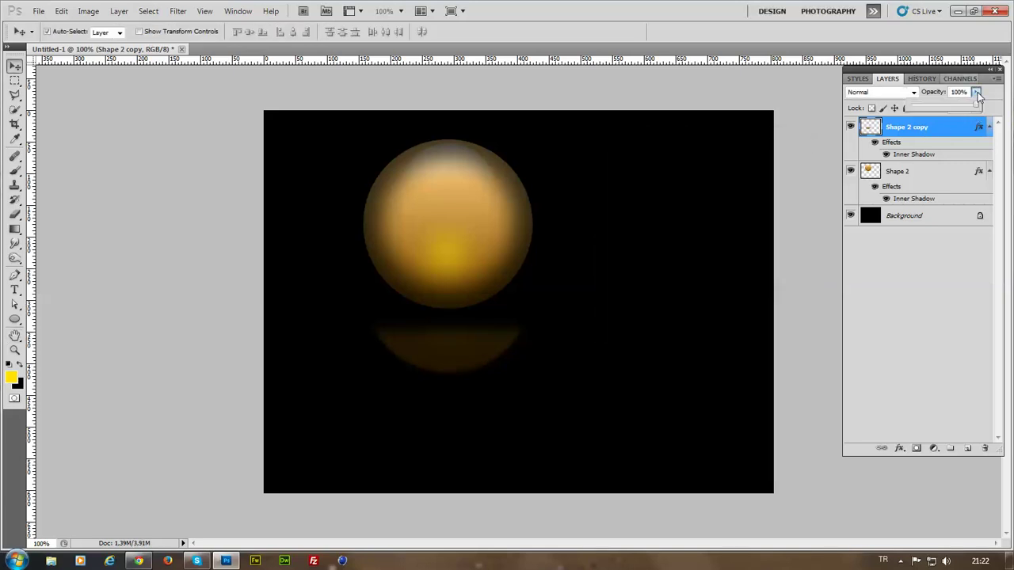
{"action": "left_click", "coordinate": [978, 92]}
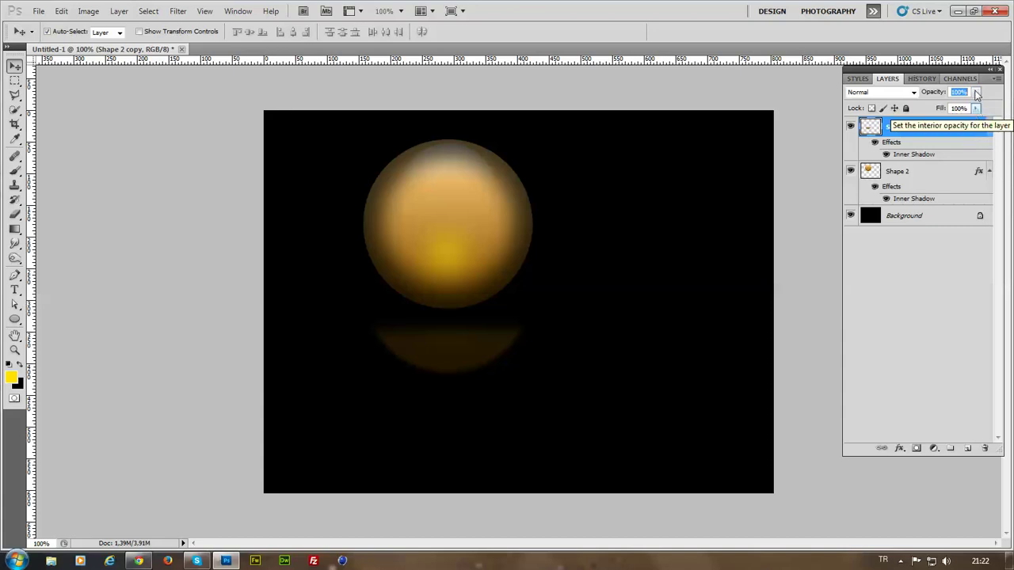
{"action": "left_click", "coordinate": [977, 110]}
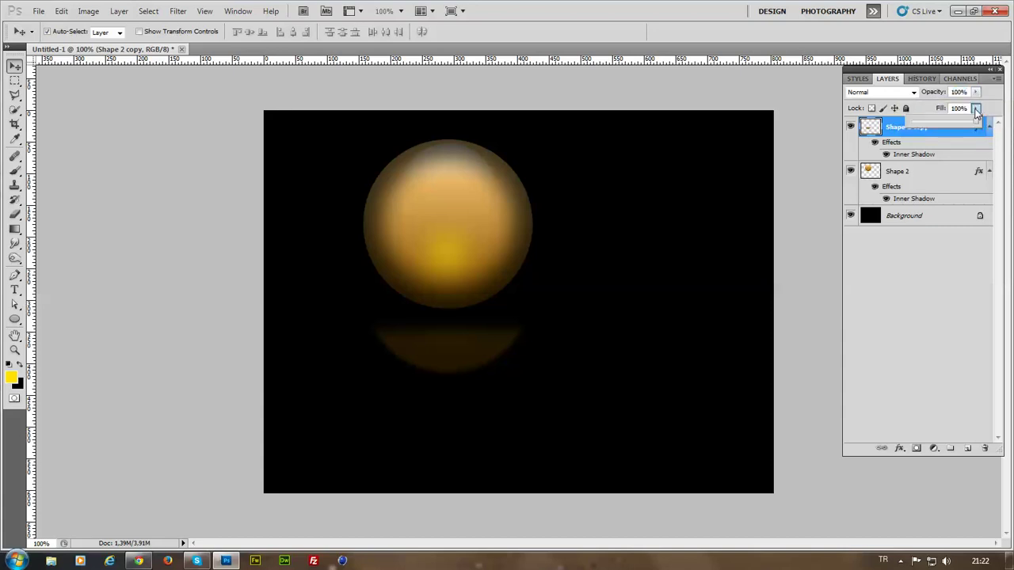
{"action": "left_click_drag", "start_coordinate": [969, 122], "coordinate": [830, 137]}
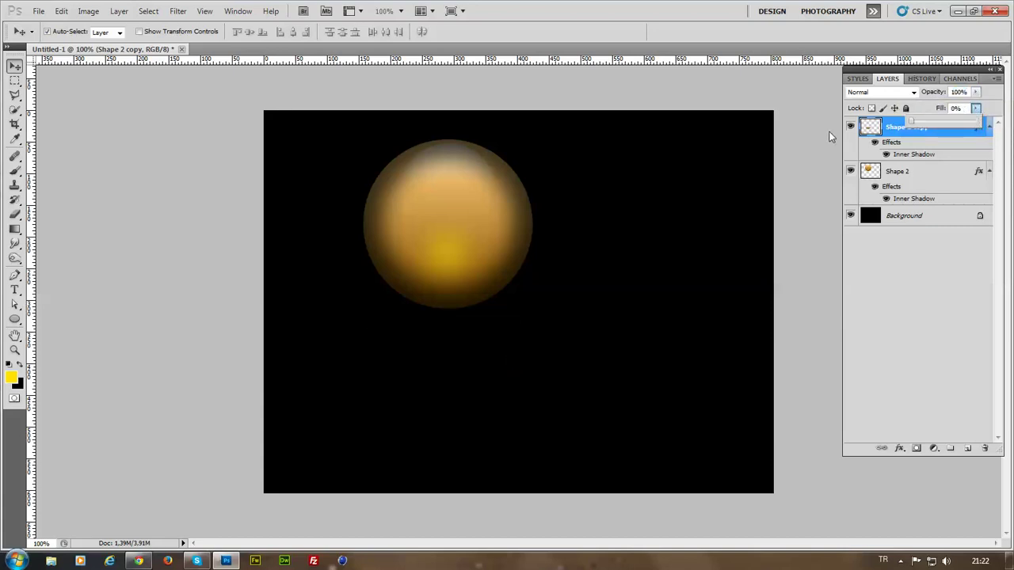
{"action": "left_click_drag", "start_coordinate": [841, 132], "coordinate": [943, 151]}
{"action": "left_click_drag", "start_coordinate": [934, 149], "coordinate": [987, 151]}
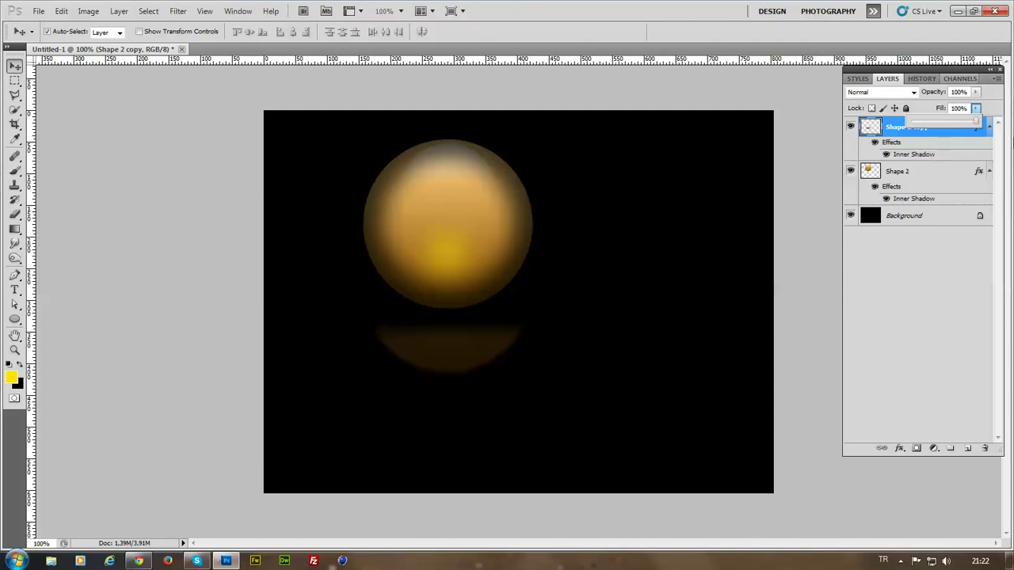
- Lower the reflection layer's fill to 51%, keeping its opacity at 100%
{"action": "left_click", "coordinate": [978, 93]}
{"action": "left_click_drag", "start_coordinate": [977, 105], "coordinate": [1010, 115]}
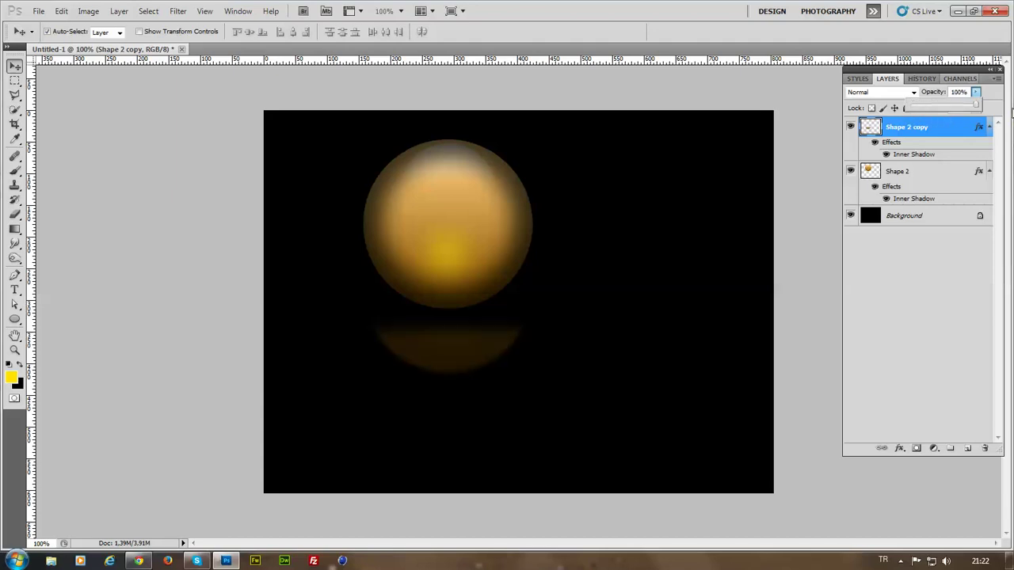
{"action": "left_click", "coordinate": [987, 96]}
{"action": "left_click", "coordinate": [977, 108]}
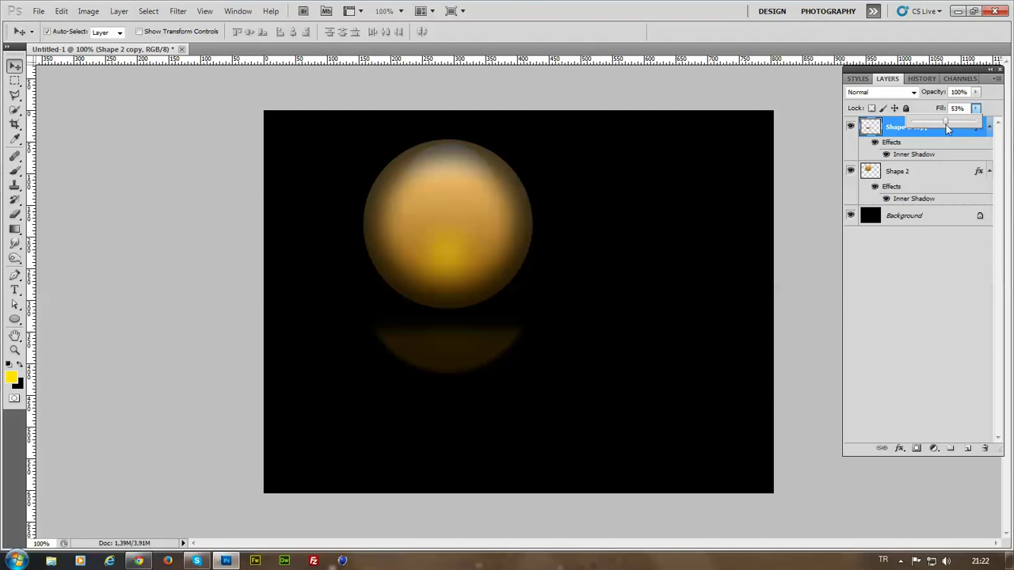
{"action": "left_click_drag", "start_coordinate": [946, 125], "coordinate": [941, 126]}
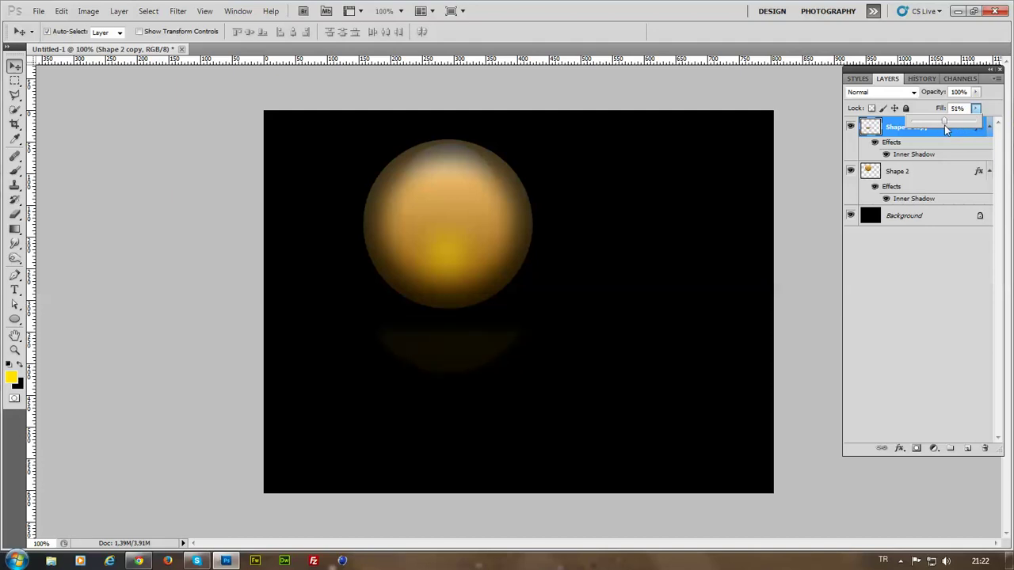
{"action": "left_click", "coordinate": [885, 375]}
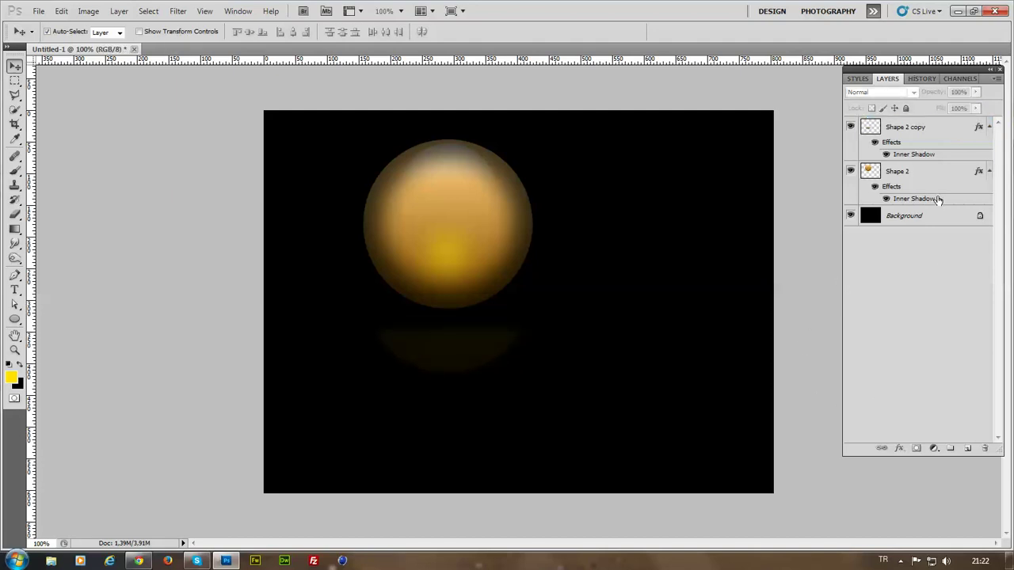
- Select the sphere layer and the reflection layer together and merge them into one layer
{"action": "left_click", "coordinate": [927, 174]}
{"action": "left_click", "coordinate": [911, 128], "text": "ctrl"}
{"action": "right_click", "coordinate": [911, 132]}
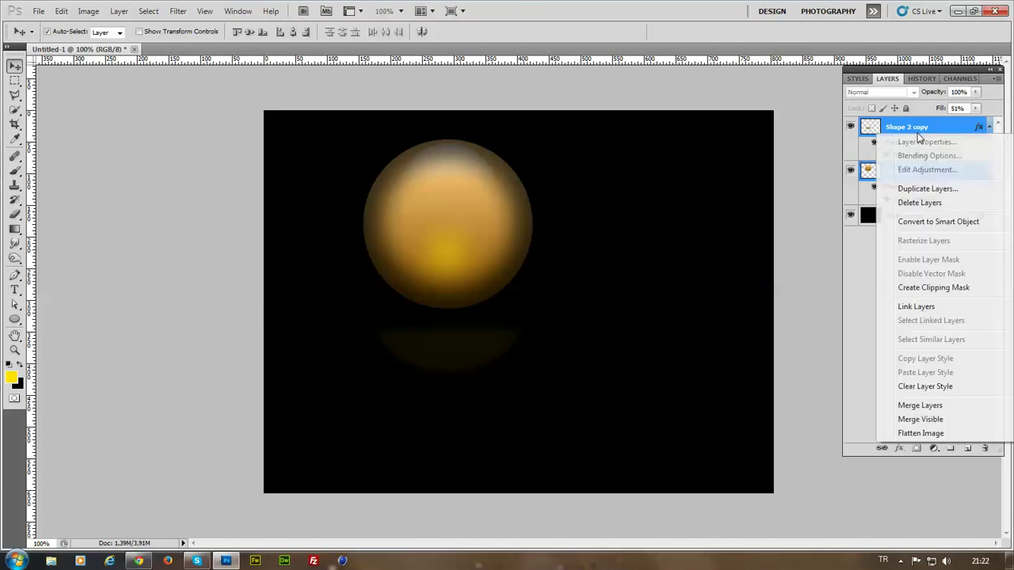
{"action": "left_click", "coordinate": [919, 405]}
- Move the merged sphere and reflection toward the middle of the canvas and hide the black background layer
{"action": "left_click_drag", "start_coordinate": [436, 240], "coordinate": [505, 264]}
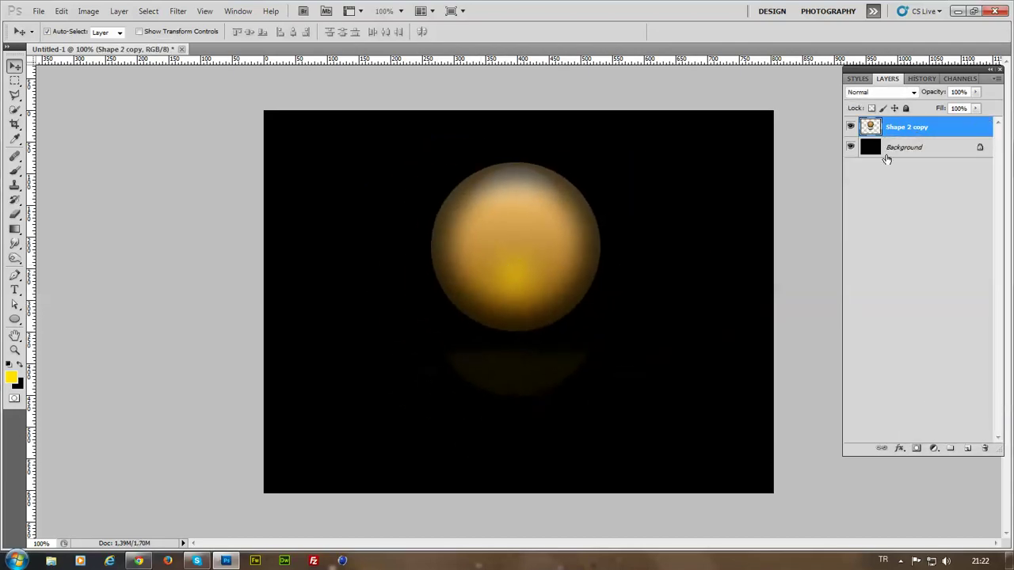
{"action": "left_click", "coordinate": [850, 149]}
{"action": "left_click_drag", "start_coordinate": [550, 242], "coordinate": [514, 259]}
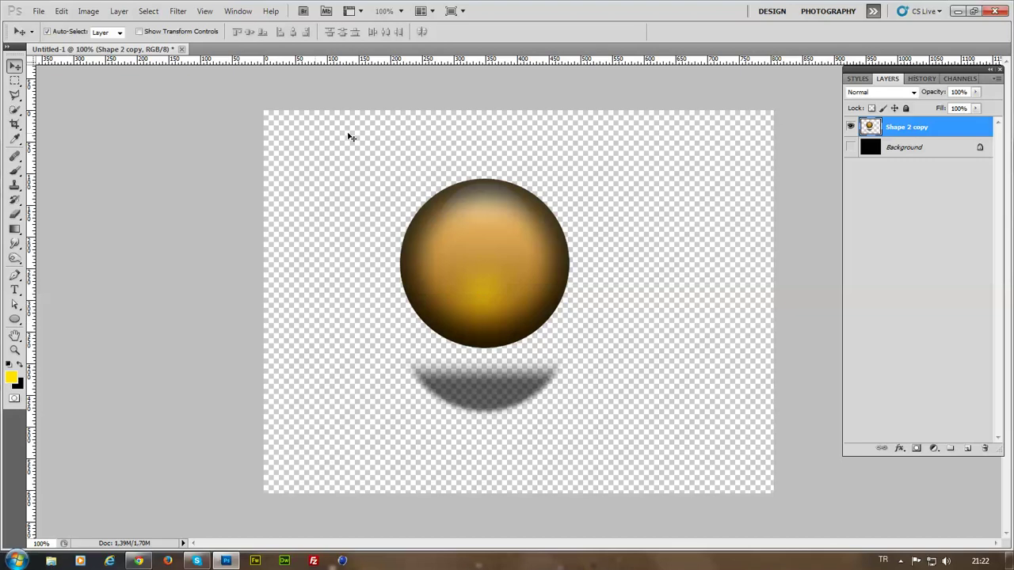
- Cut the sphere's upper-right half onto a new layer using a polygonal lasso selection and shift it slightly up and right, leaving a thin diagonal gap
{"action": "left_click", "coordinate": [14, 96]}
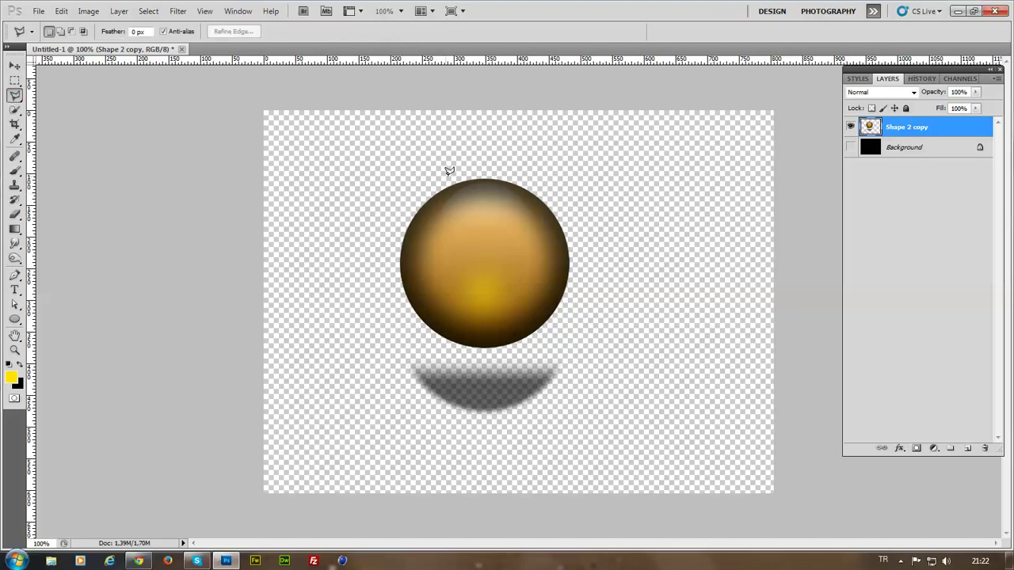
{"action": "mouse_move", "coordinate": [403, 168]}
{"action": "left_mouse_down"}
{"action": "mouse_move", "coordinate": [613, 326]}
{"action": "mouse_move", "coordinate": [659, 200]}
{"action": "mouse_move", "coordinate": [628, 162]}
{"action": "mouse_move", "coordinate": [451, 137]}
{"action": "mouse_move", "coordinate": [482, 125]}
{"action": "mouse_move", "coordinate": [554, 127]}
{"action": "mouse_move", "coordinate": [478, 117]}
{"action": "mouse_move", "coordinate": [401, 169]}
{"action": "left_mouse_up"}
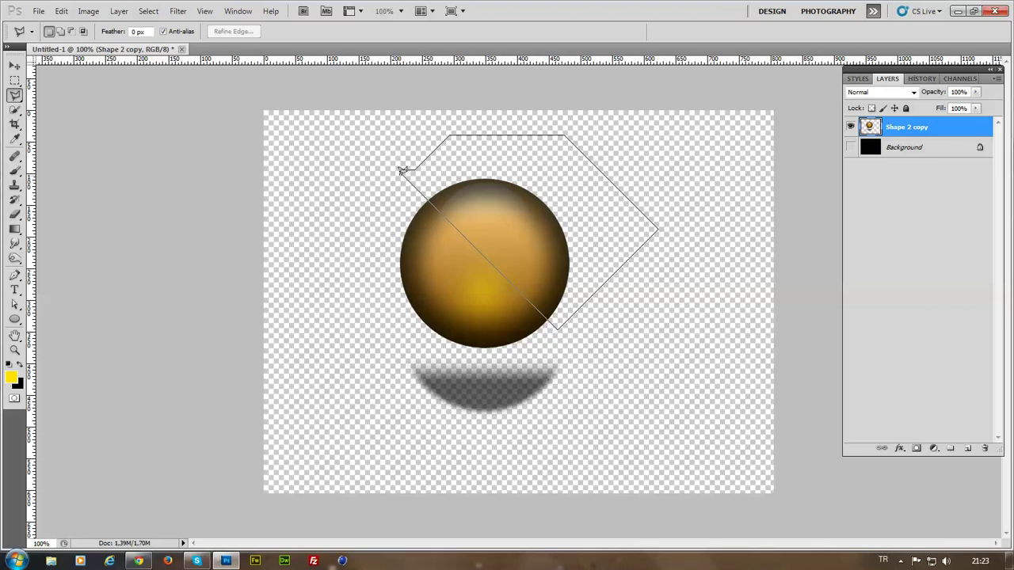
{"action": "left_click", "coordinate": [403, 170]}
{"action": "right_click", "coordinate": [445, 204]}
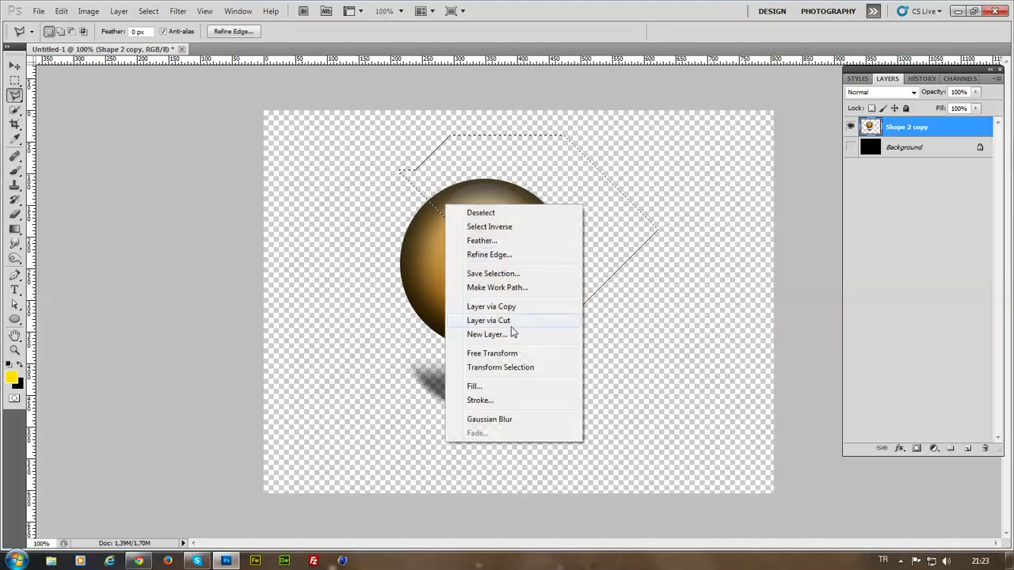
{"action": "left_click", "coordinate": [505, 321]}
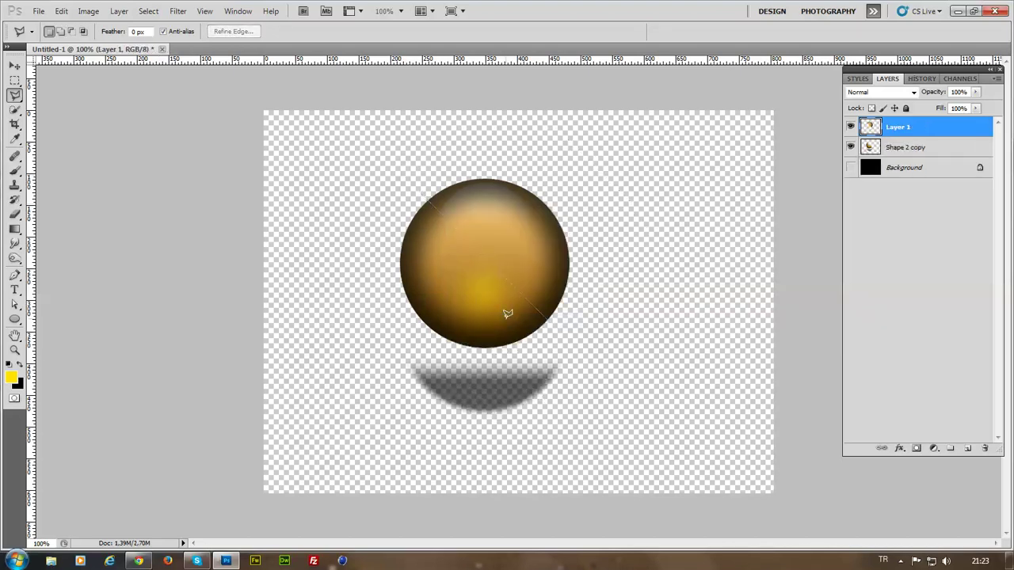
{"action": "left_click", "coordinate": [15, 66]}
{"action": "mouse_move", "coordinate": [494, 228]}
{"action": "left_mouse_down"}
{"action": "mouse_move", "coordinate": [530, 208]}
{"action": "mouse_move", "coordinate": [496, 226]}
{"action": "left_mouse_up"}
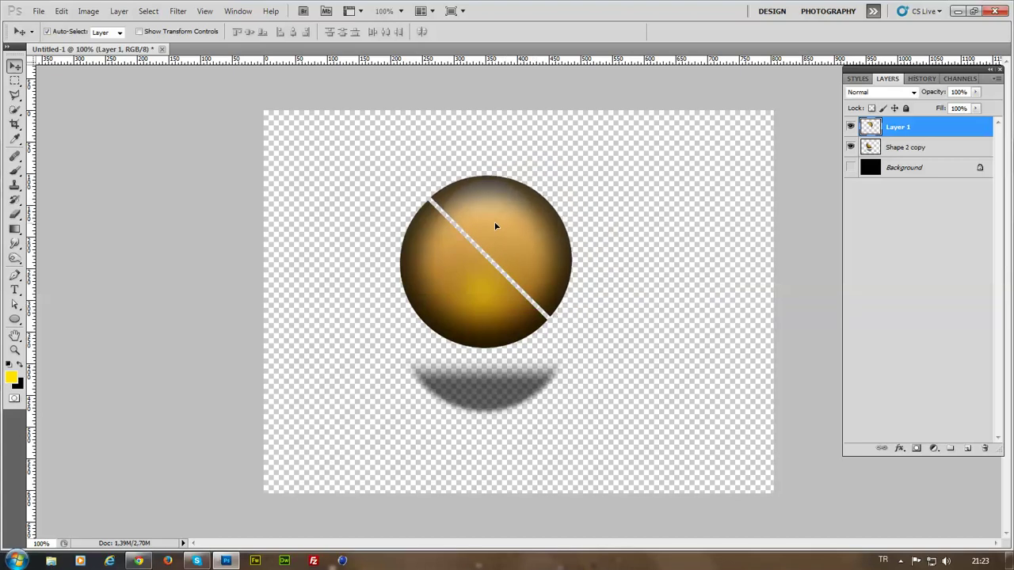